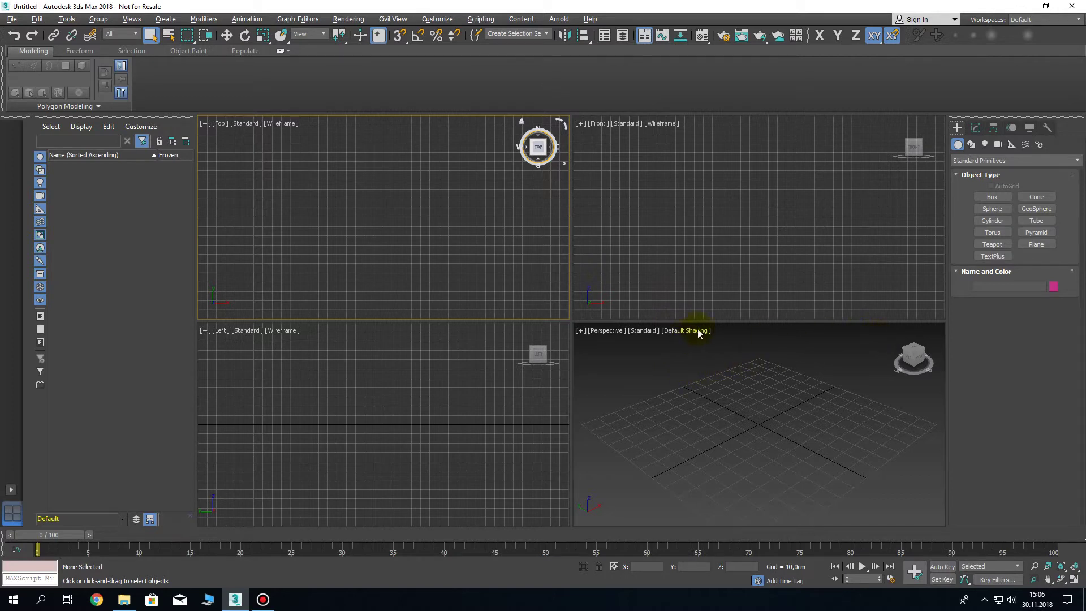
Switch the Create panel to Shapes and pick the Line spline tool
left_click(973, 144)
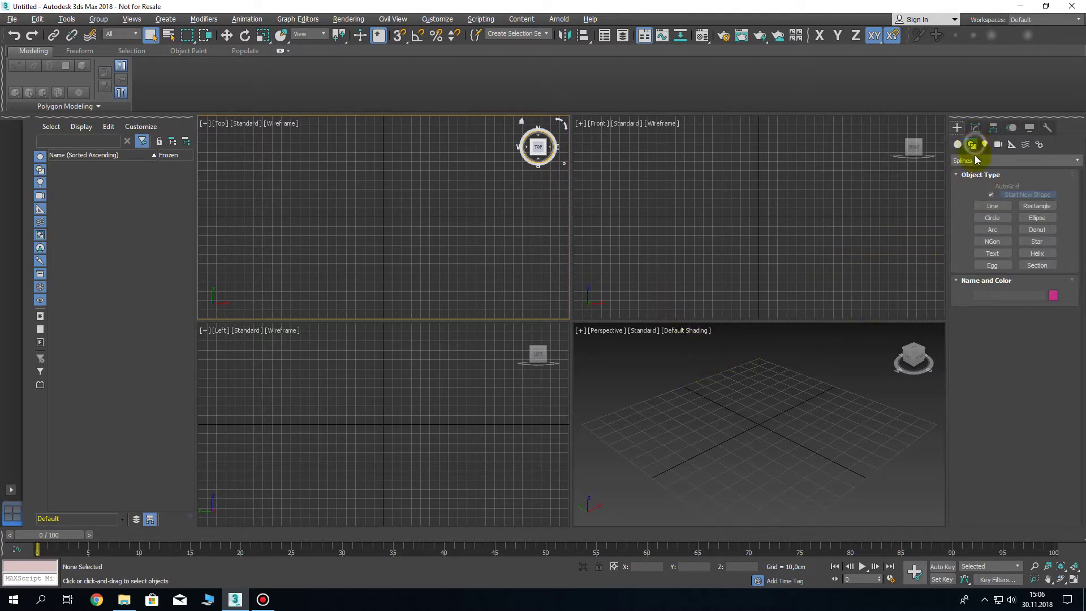
left_click(995, 207)
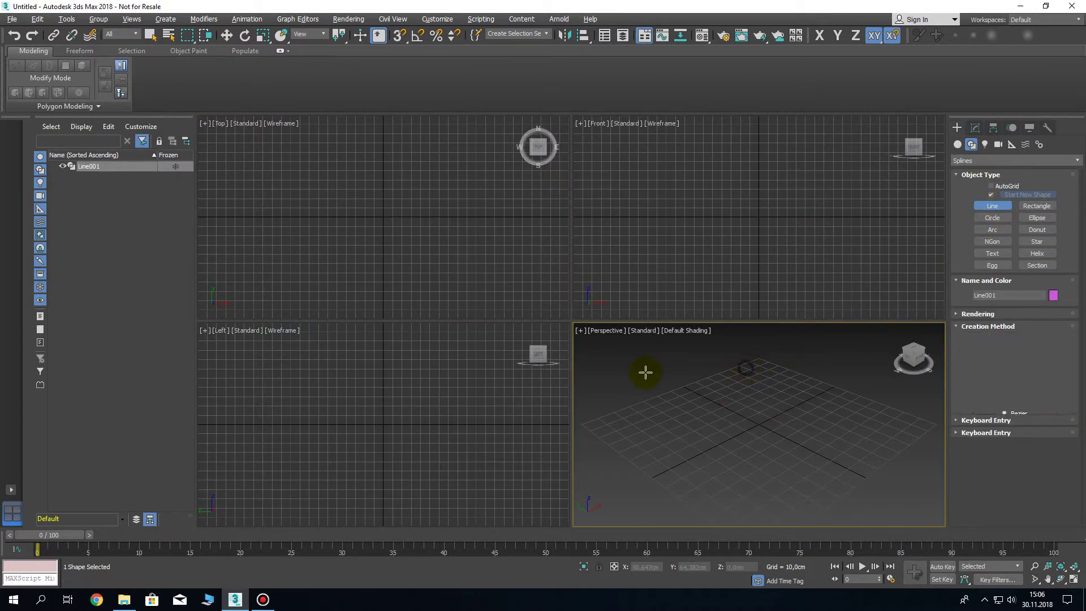
Undo the stray Line001, maximize Perspective with Alt+W, and orbit and pan around the grid
key("ctrl+z")
key("alt+w")
mouse_move(685, 362)
middle_mouse_down("alt")
mouse_move(743, 298)
mouse_move(751, 317)
middle_mouse_up("alt")
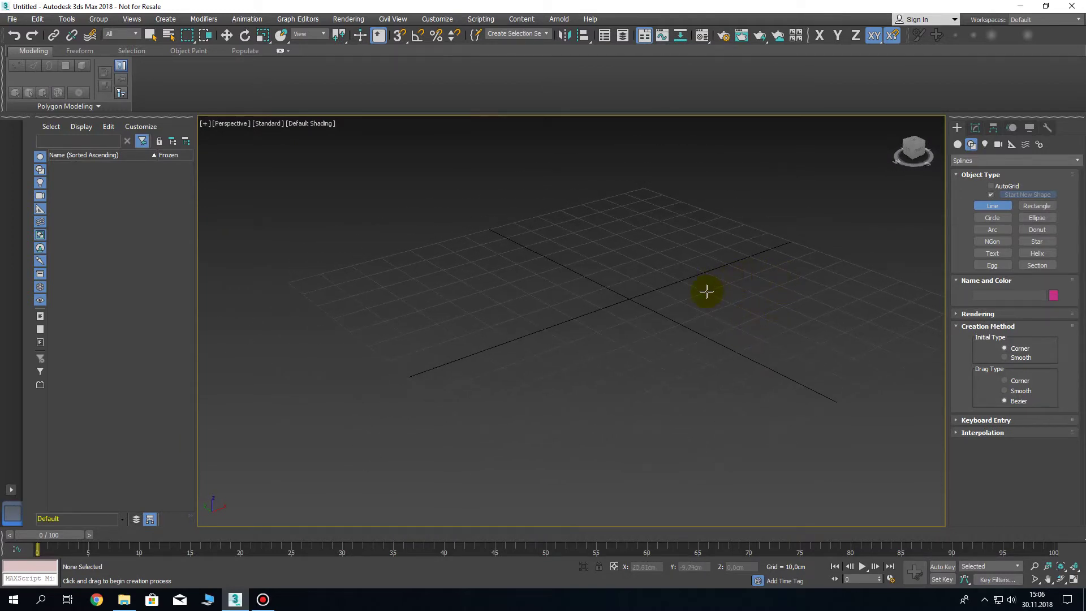
mouse_move(692, 294)
middle_mouse_down("alt")
mouse_move(547, 317)
mouse_move(567, 339)
middle_mouse_up("alt")
mouse_move(526, 328)
middle_mouse_down()
mouse_move(556, 332)
mouse_move(520, 350)
mouse_move(514, 368)
middle_mouse_up()
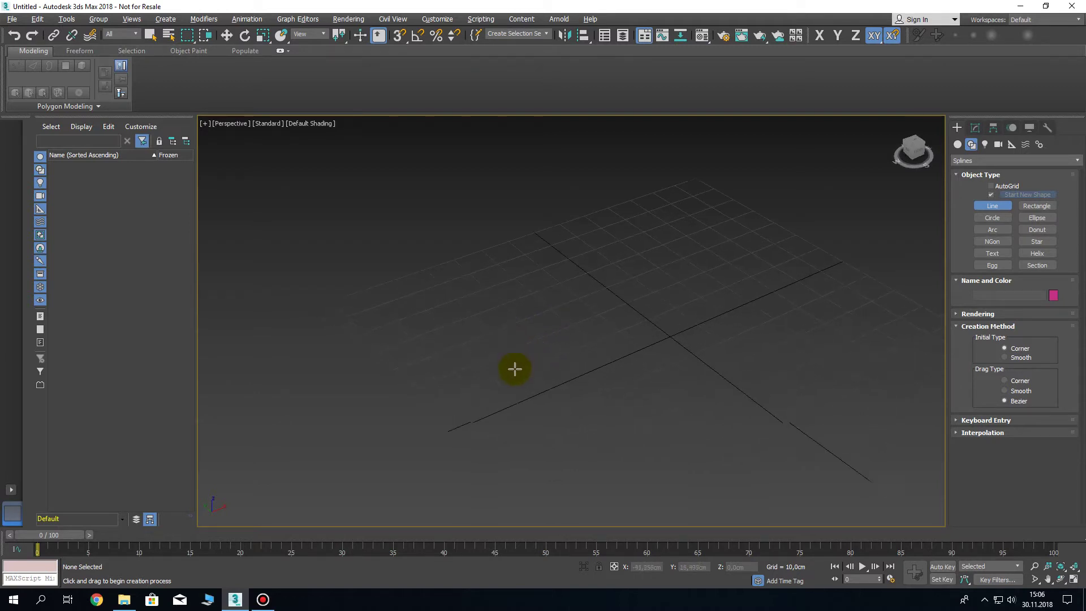
Start Line001 and place a chain of straight corner vertices across the grid
left_click(322, 362)
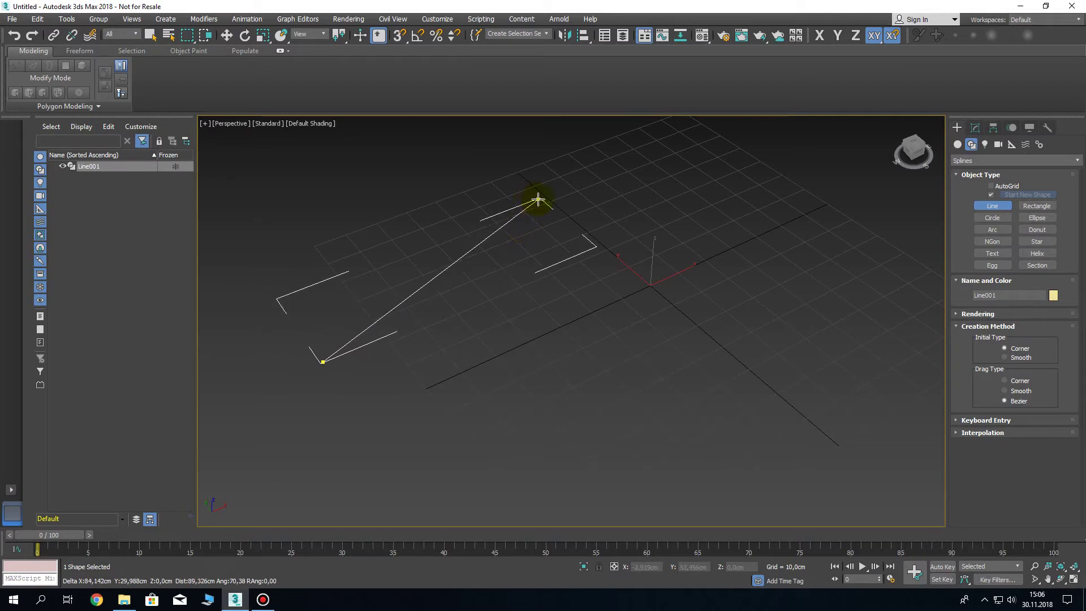
left_click(538, 199)
left_click(669, 172)
mouse_move(715, 273)
middle_mouse_down("alt")
mouse_move(654, 328)
mouse_move(710, 289)
middle_mouse_up("alt")
left_click(709, 289)
left_click(737, 324)
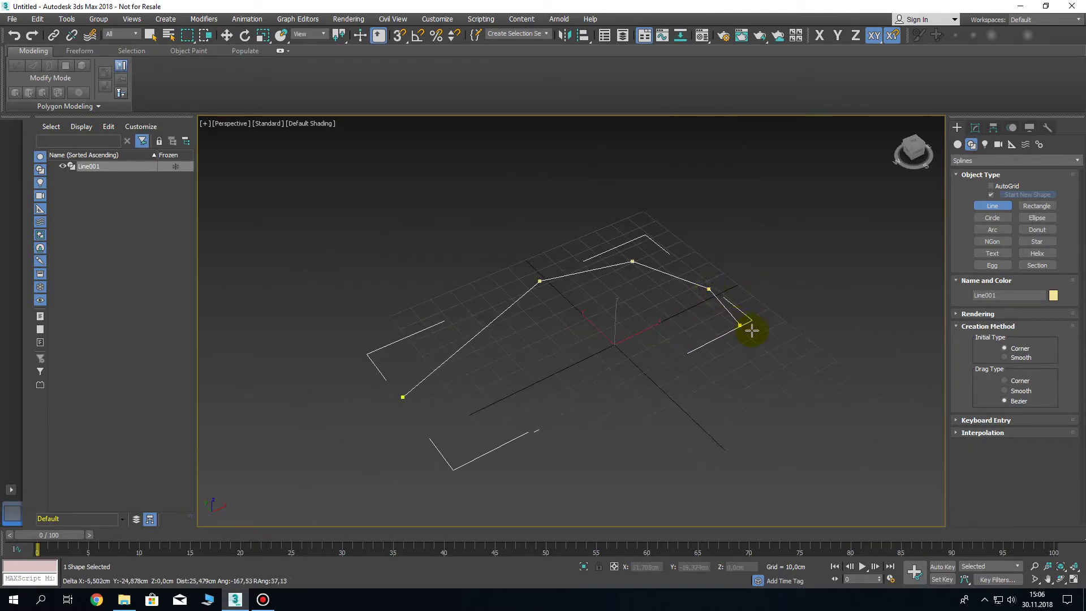
left_click(766, 343)
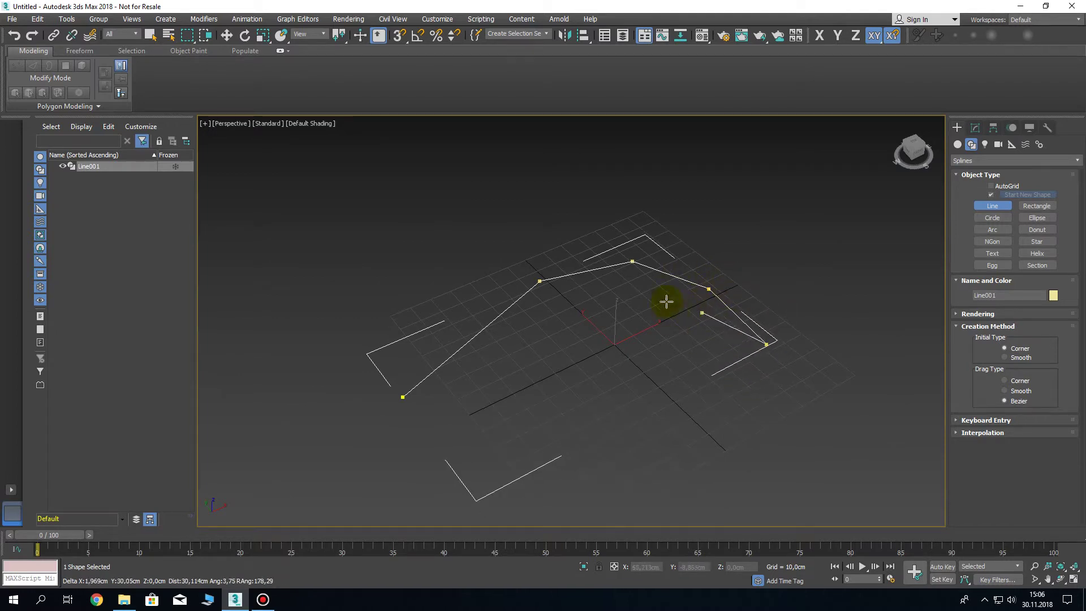
left_click(695, 384)
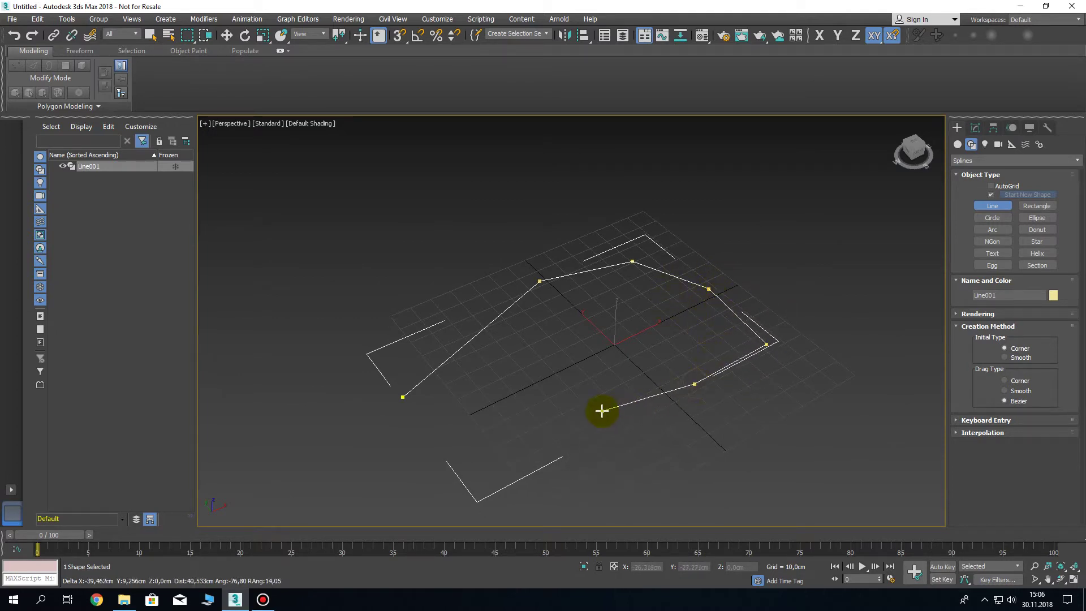
Add another vertex, then drag two Bezier vertices curving the line toward the lower left
middle_click_drag(592, 416, 615, 320)
left_click(629, 297)
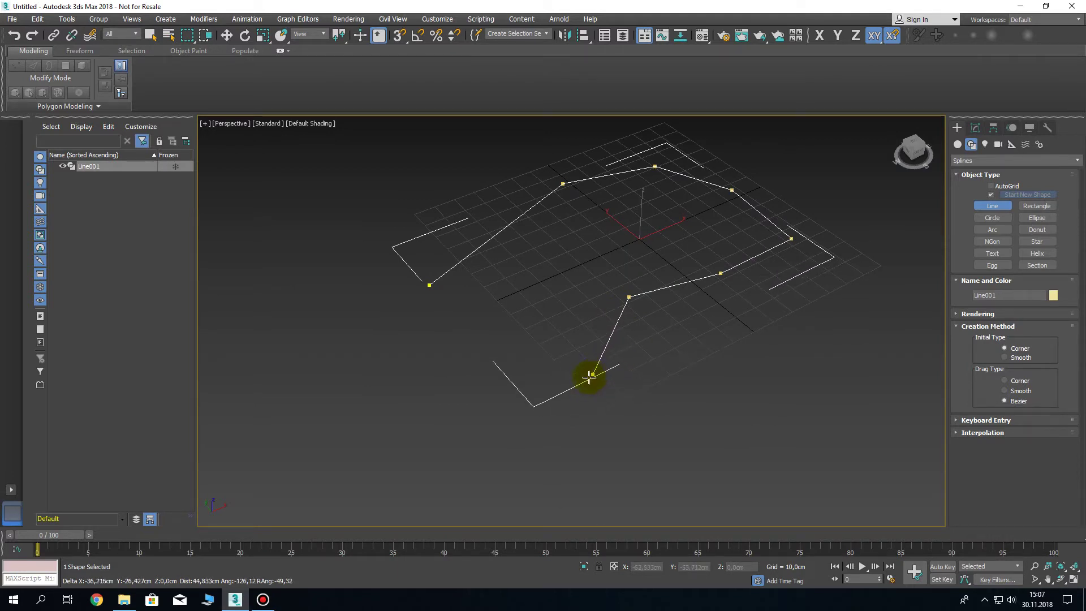
mouse_move(588, 370)
left_mouse_down()
mouse_move(528, 368)
mouse_move(546, 394)
mouse_move(496, 417)
left_mouse_up()
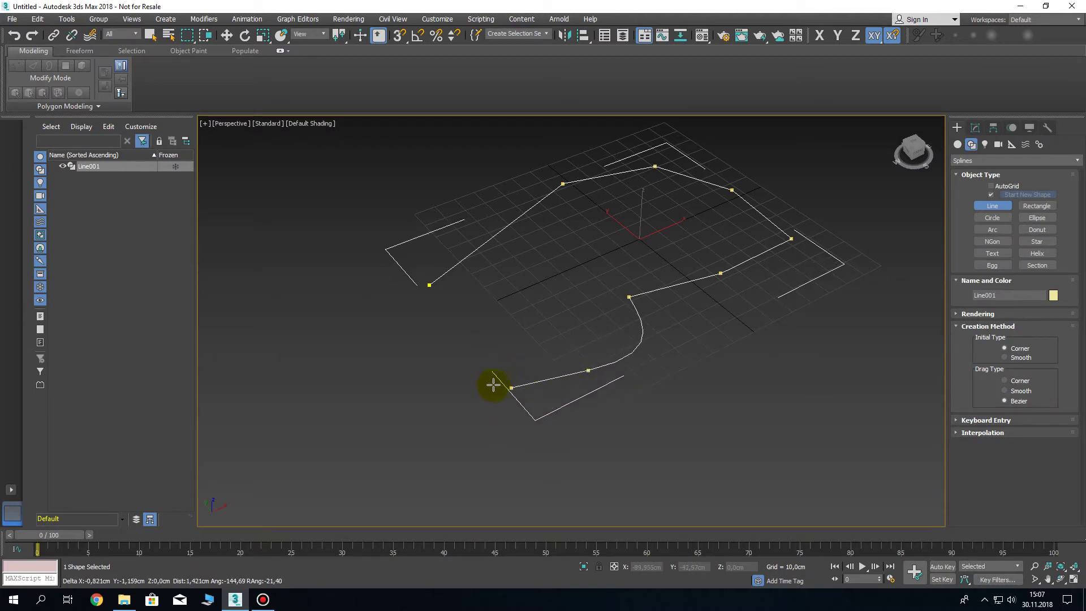
mouse_move(495, 415)
left_mouse_down()
mouse_move(543, 400)
mouse_move(523, 424)
mouse_move(534, 417)
mouse_move(468, 429)
mouse_move(421, 421)
left_mouse_up()
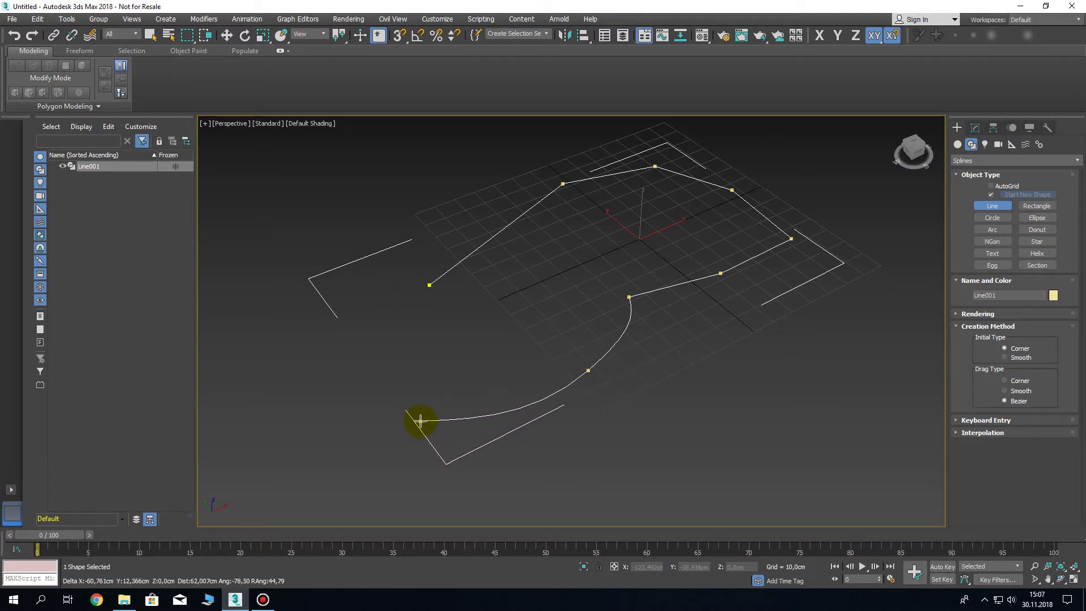
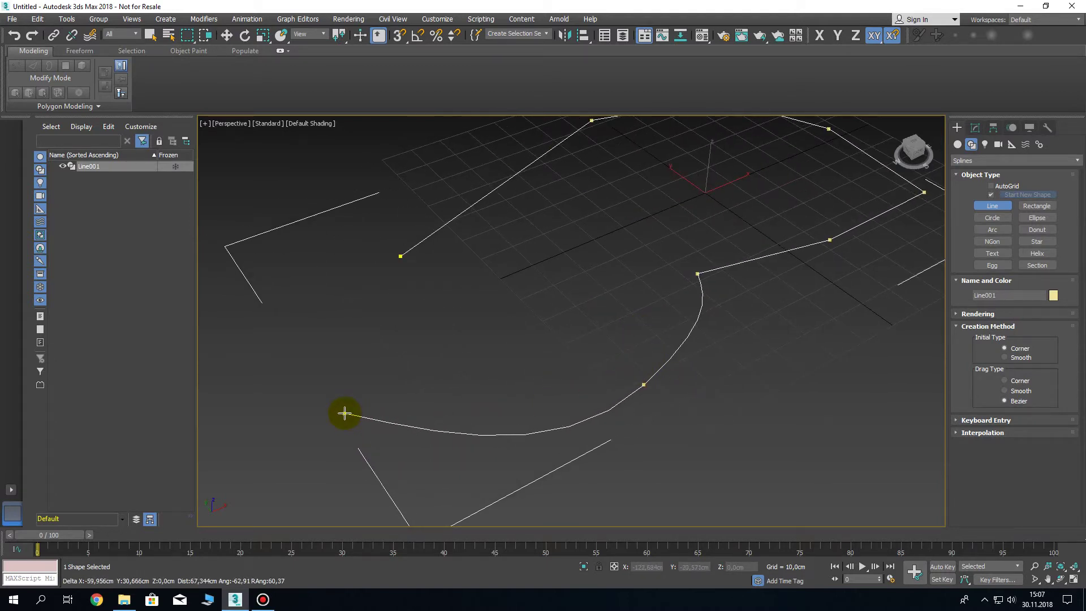
Pan to the end of the curved line and finish Line001 with a right-click
mouse_move(344, 413)
middle_mouse_down()
mouse_move(470, 412)
mouse_move(449, 393)
middle_mouse_up()
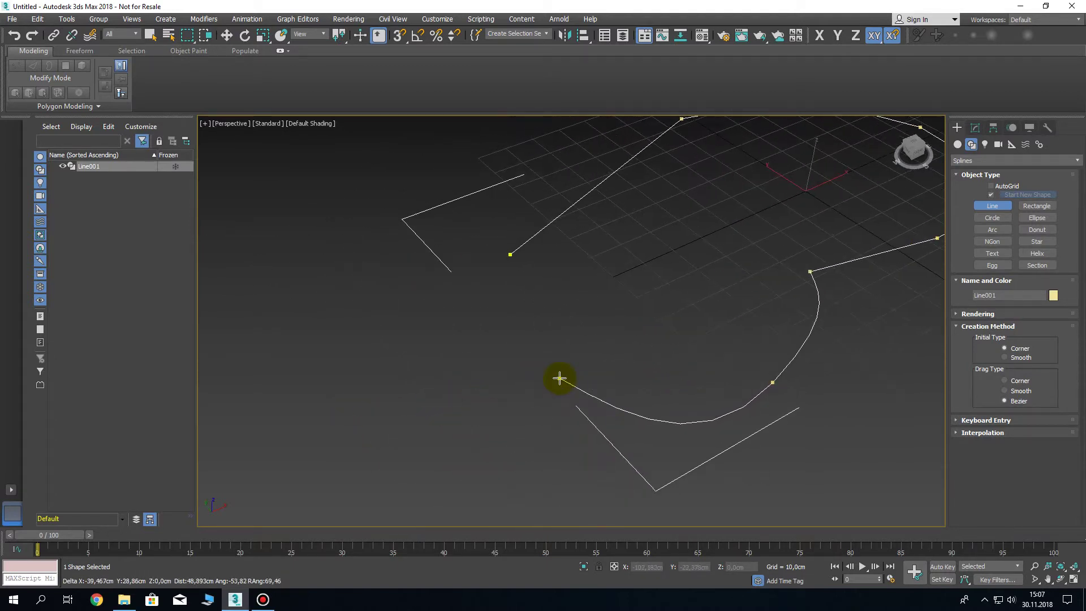
middle_click_drag(534, 380, 468, 405)
right_click(467, 393)
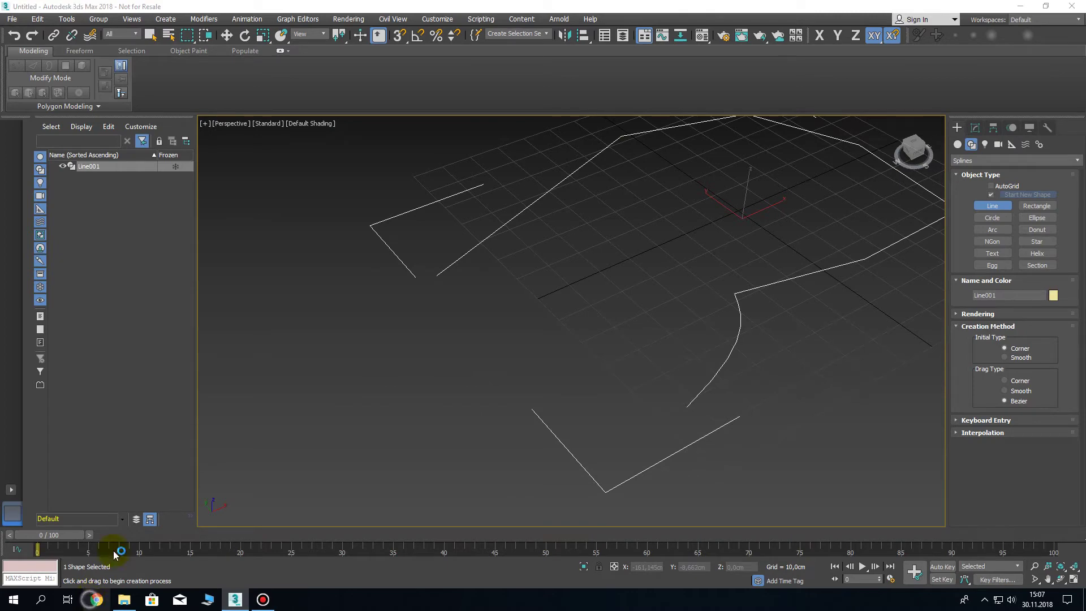
key("alt+Tab")
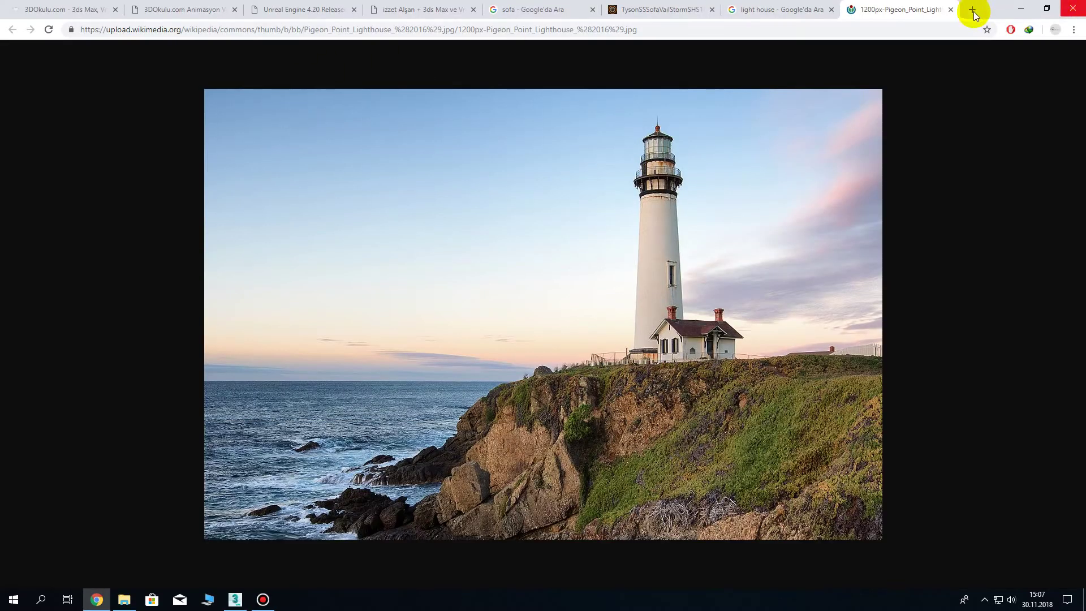
Google 'bezier eğrisi' and open the 'Bezier Eğrileri (Bezier Curves)' article in a new tab
left_click(972, 11)
type("bezier")
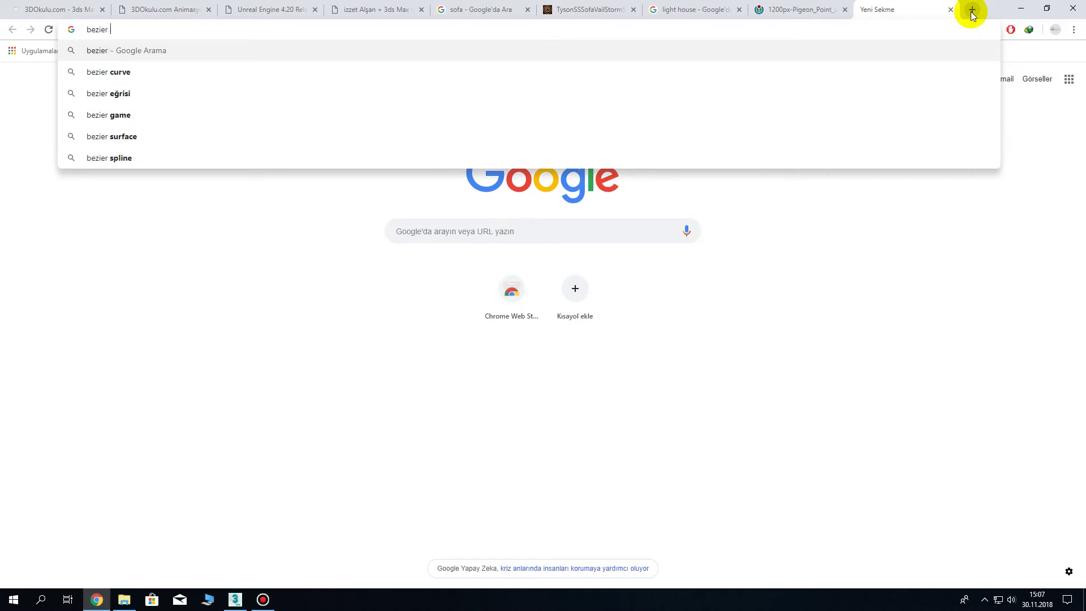
type(" eğiri")
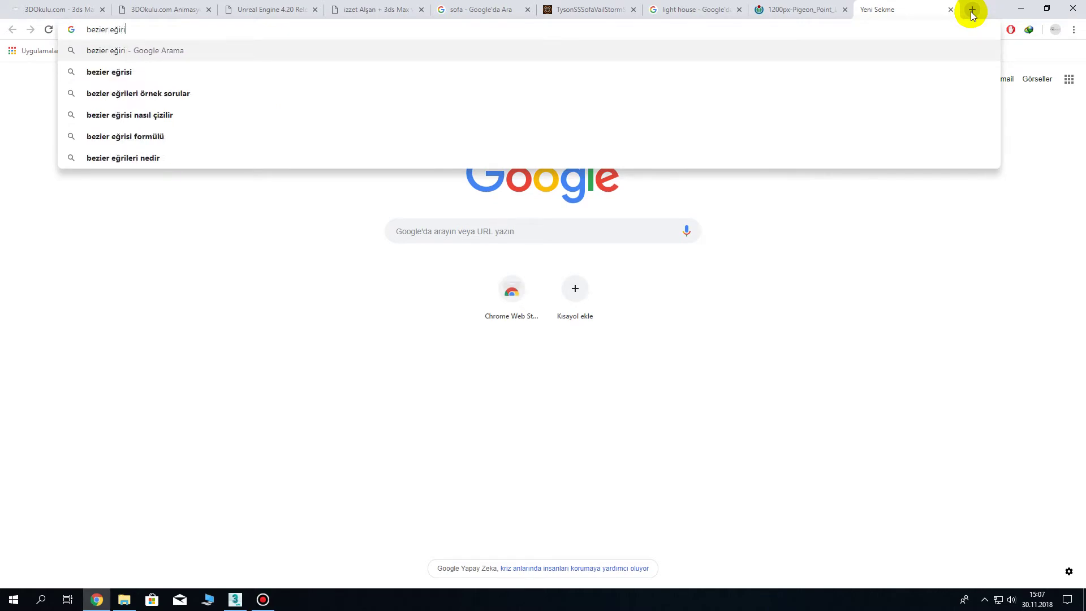
type("si")
key("Return")
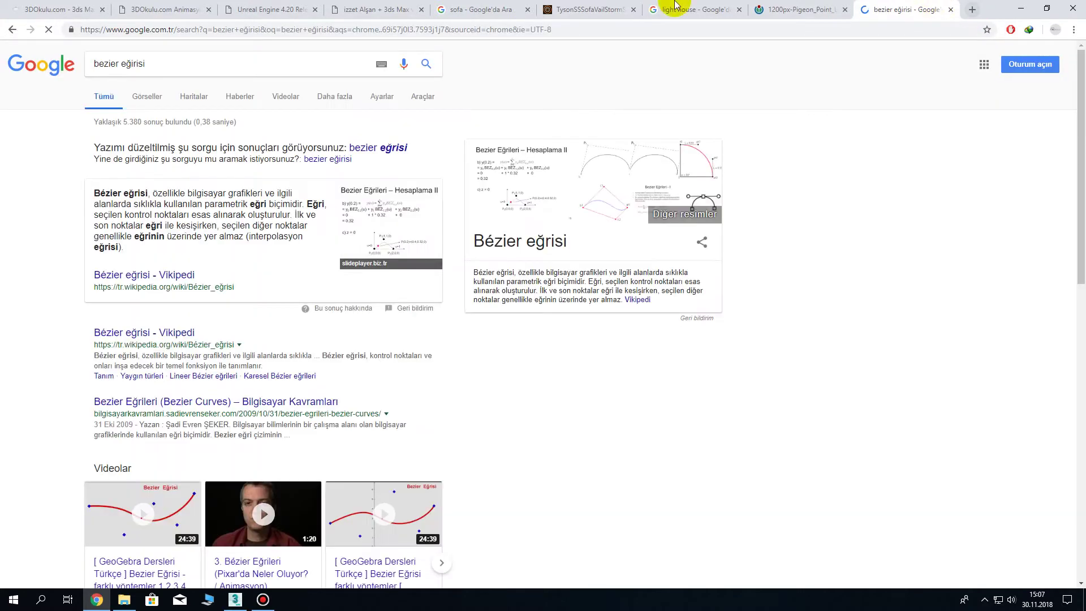
left_click(378, 148)
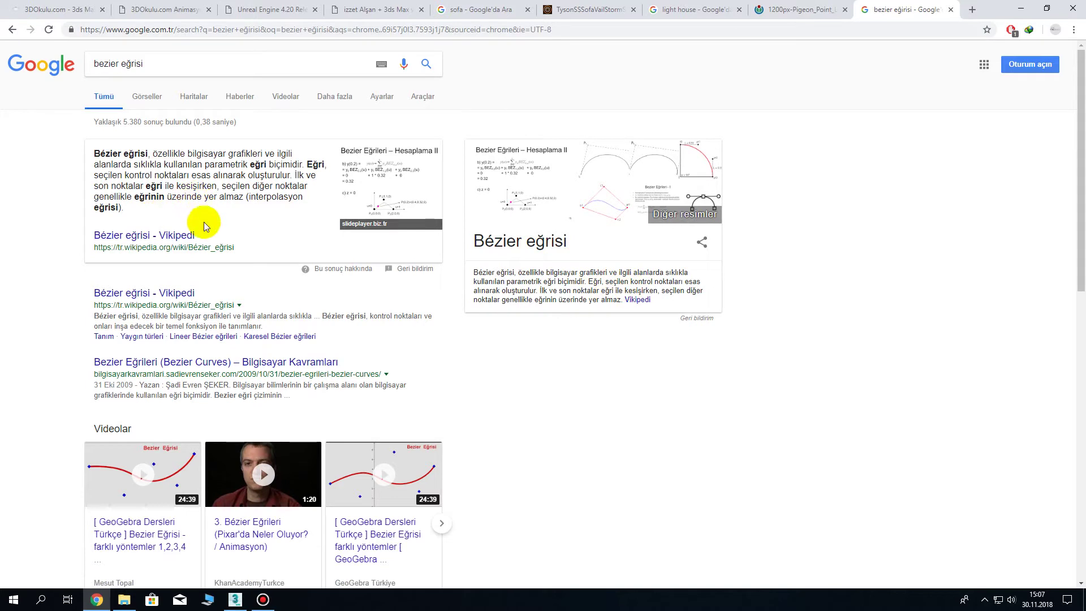
middle_click(164, 288)
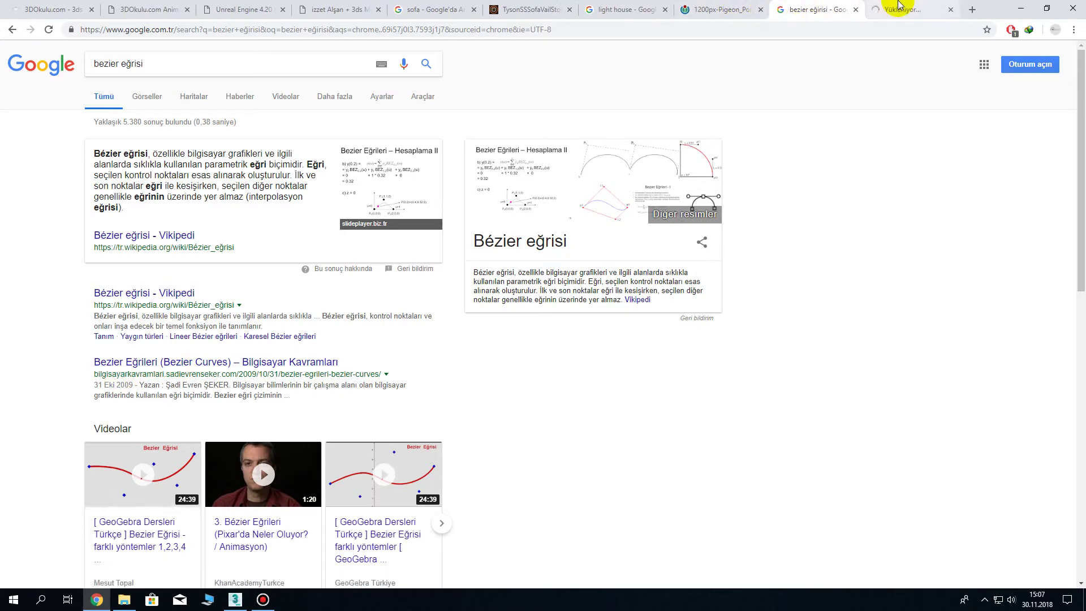
left_click(899, 6)
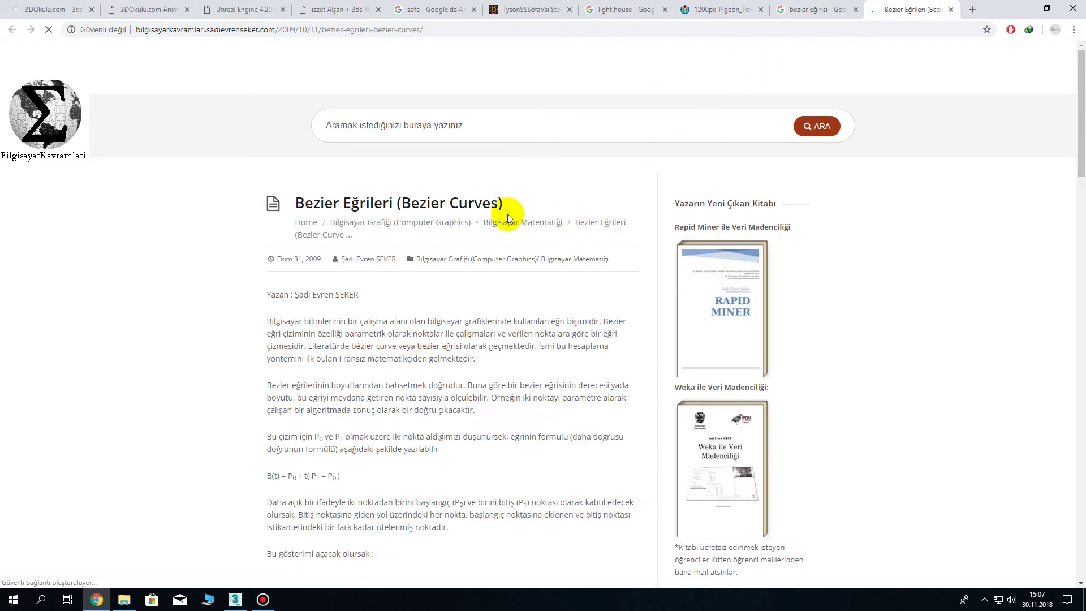
scroll(473, 298, "down", 2)
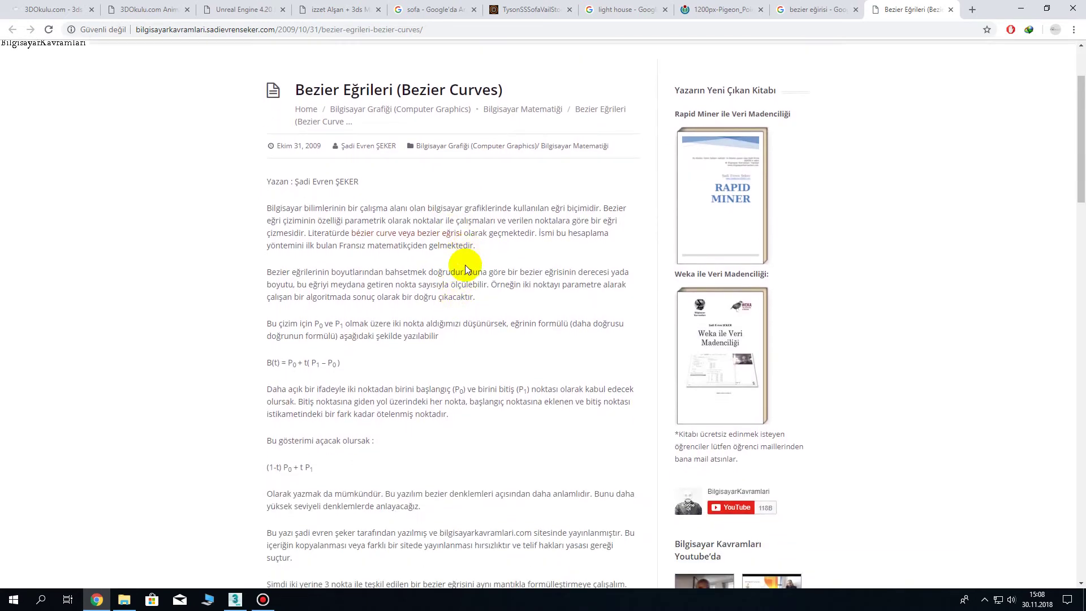
left_click_drag(382, 244, 476, 249)
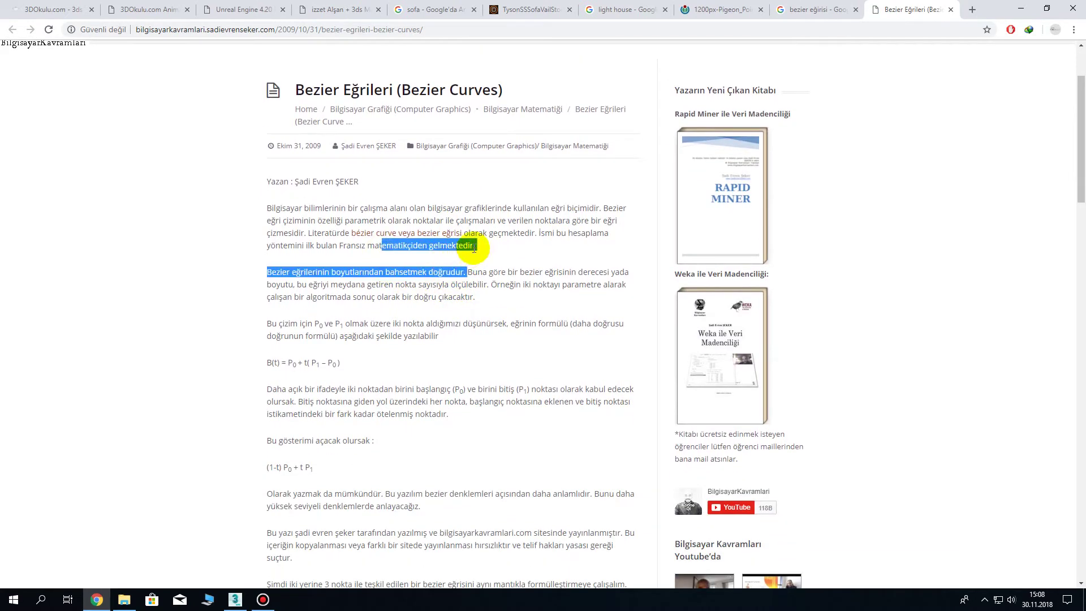
left_click(477, 246)
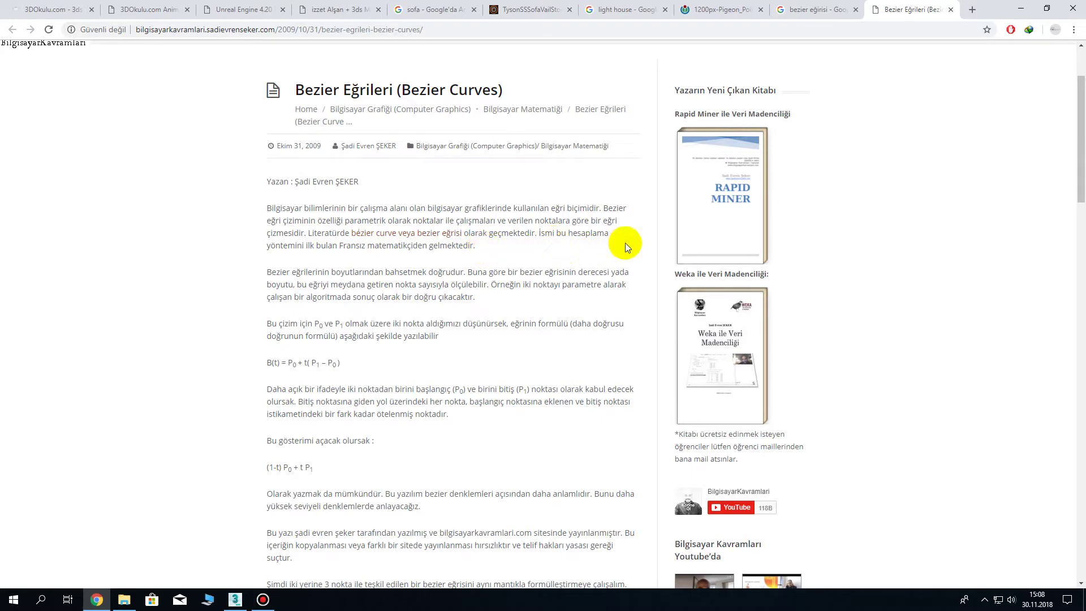
scroll(625, 243, "down", 2)
scroll(625, 242, "down", 2)
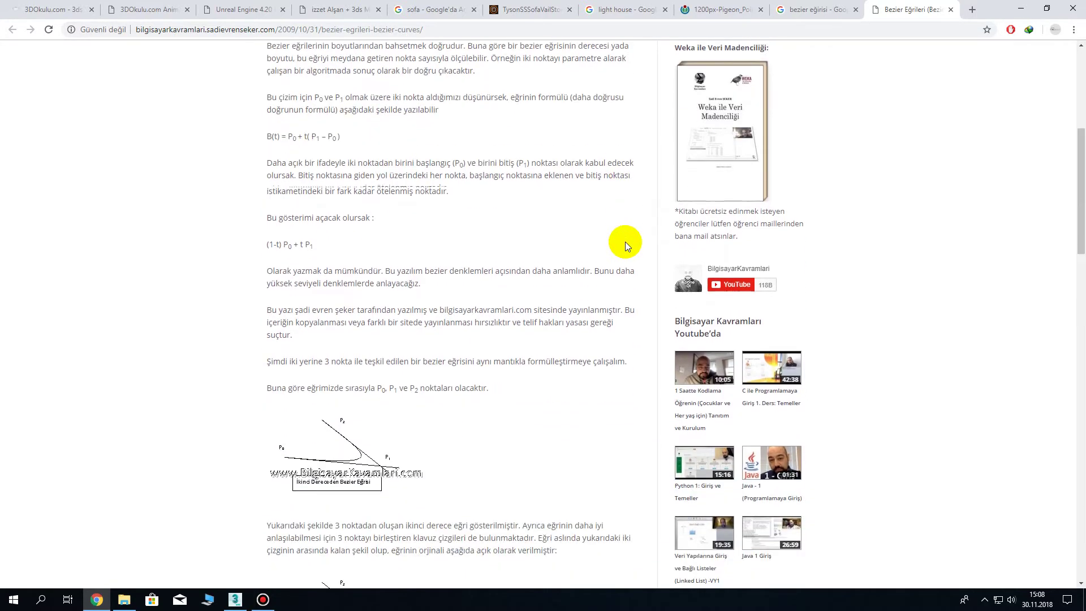
scroll(565, 249, "up", 2)
scroll(506, 251, "up", 3)
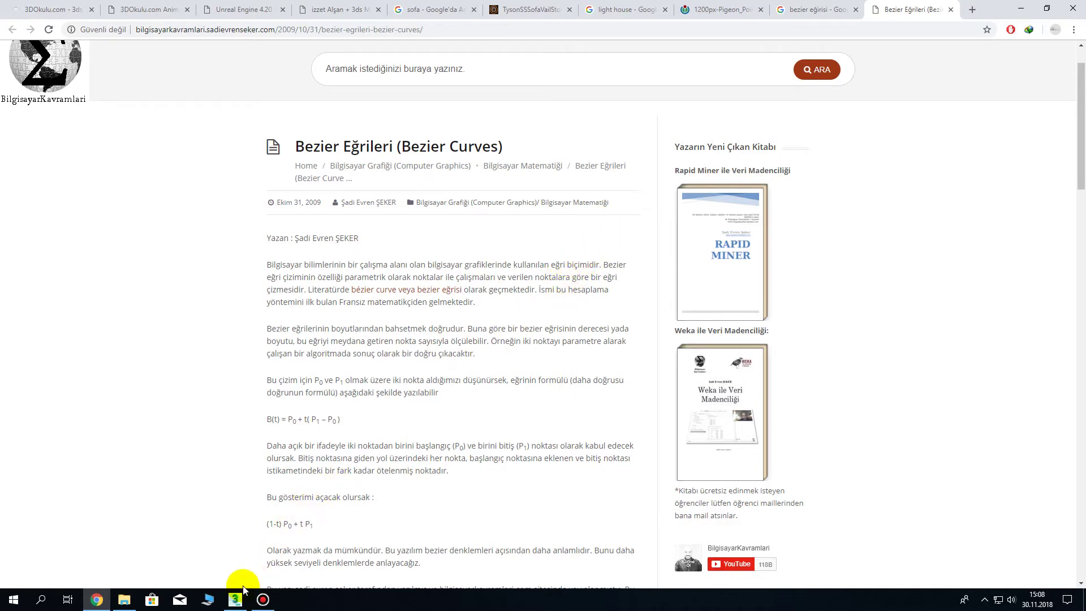
Return to 3ds Max and orbit, pan and zoom out until Line001 is fully visible
left_click(234, 599)
middle_click_drag(656, 264, 625, 223, "alt")
middle_click_drag(773, 305, 739, 266)
mouse_move(503, 270)
middle_mouse_down()
mouse_move(493, 238)
mouse_move(594, 319)
middle_mouse_up()
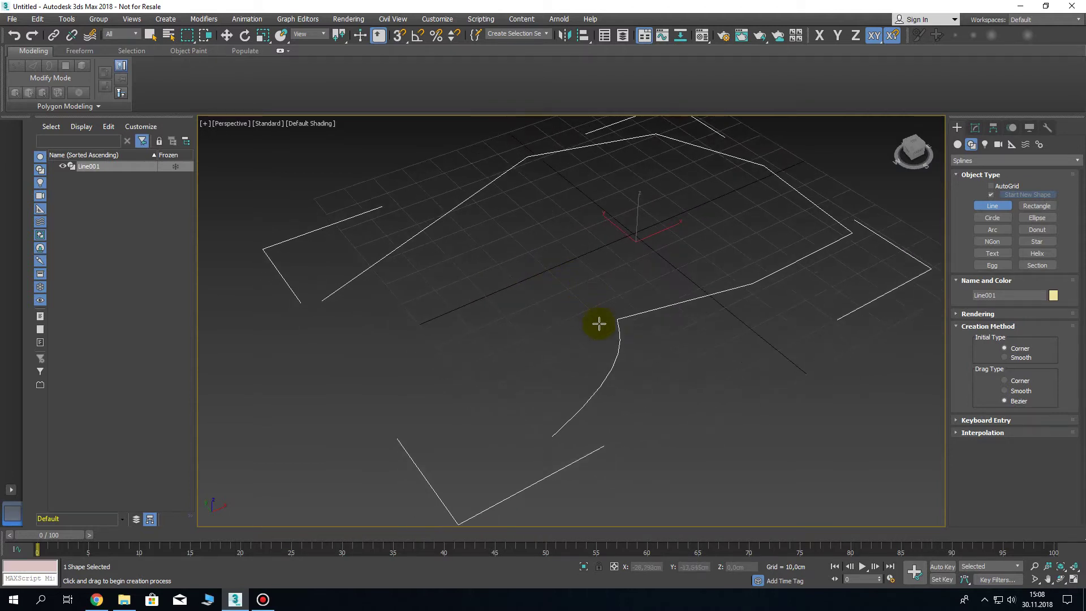
middle_click_drag(529, 358, 529, 369)
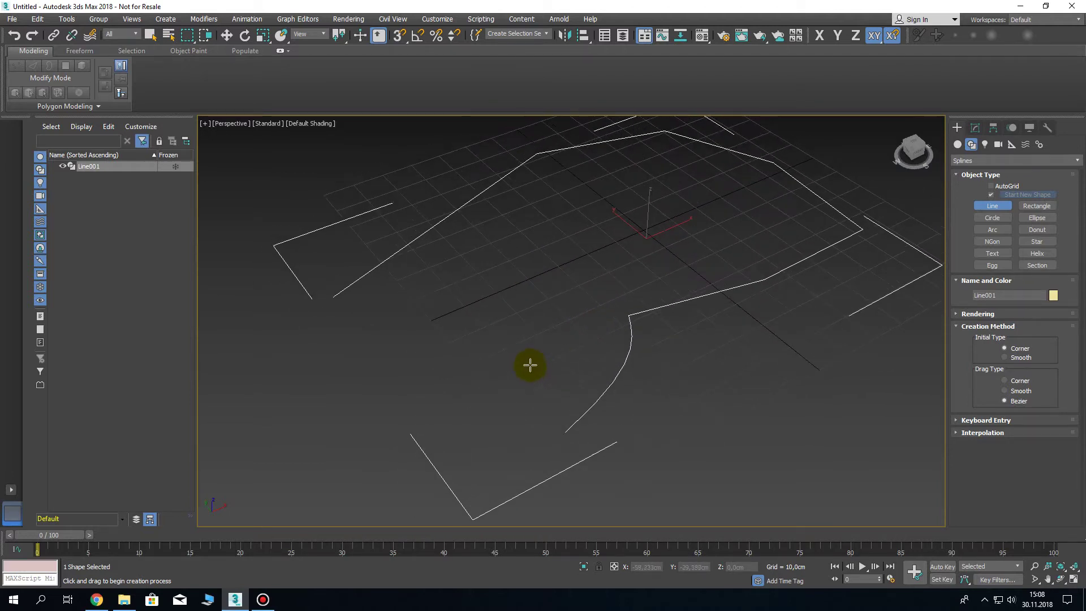
middle_click_drag(528, 355, 502, 355)
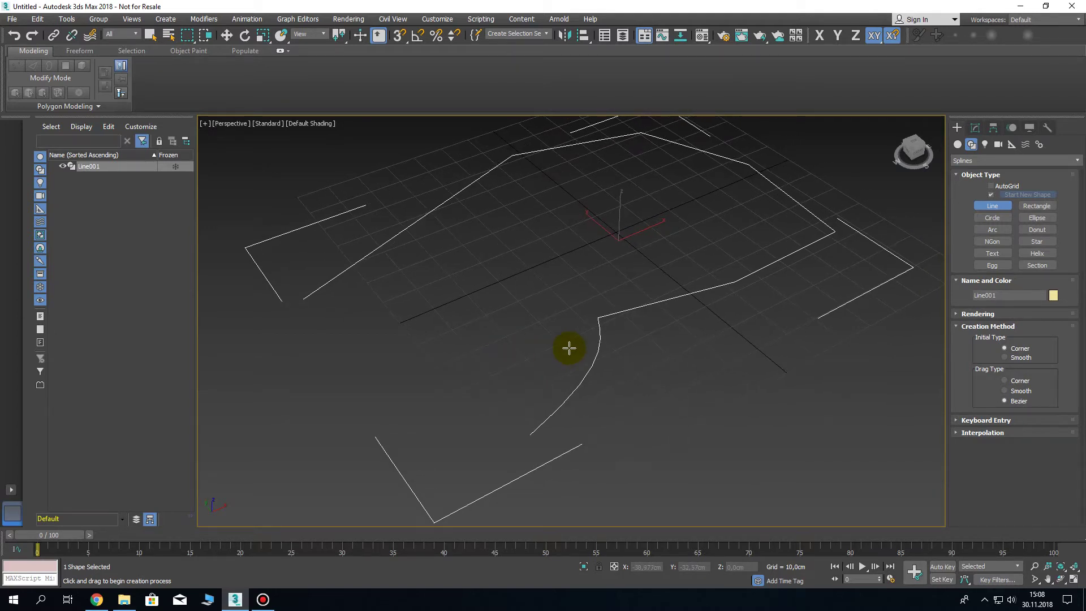
middle_click_drag(575, 318, 586, 325)
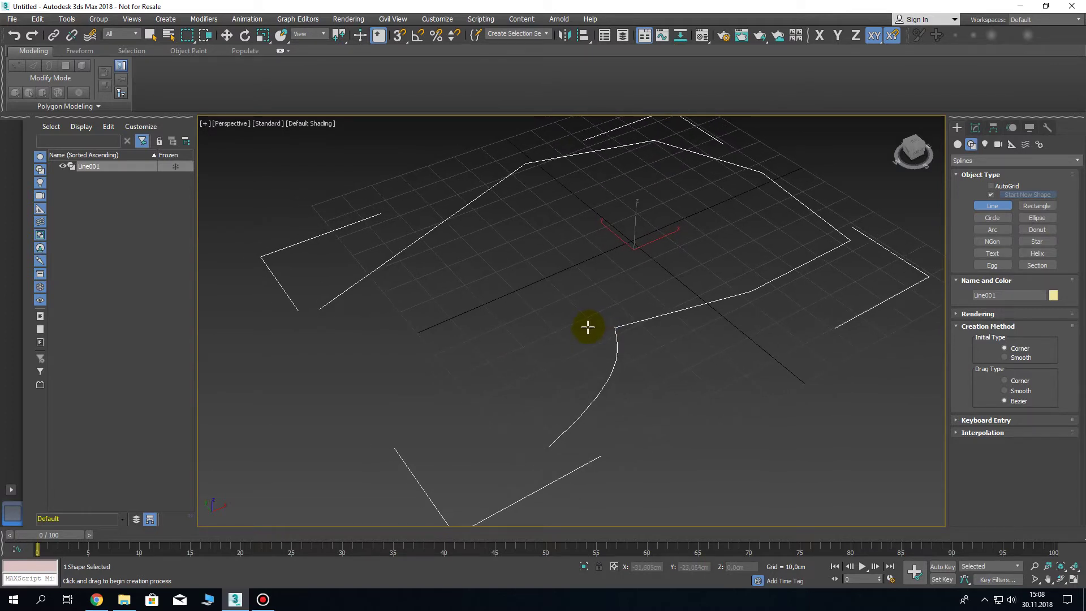
mouse_move(584, 337)
middle_mouse_down()
mouse_move(568, 355)
mouse_move(562, 298)
middle_mouse_up()
middle_click_drag(448, 366, 522, 376)
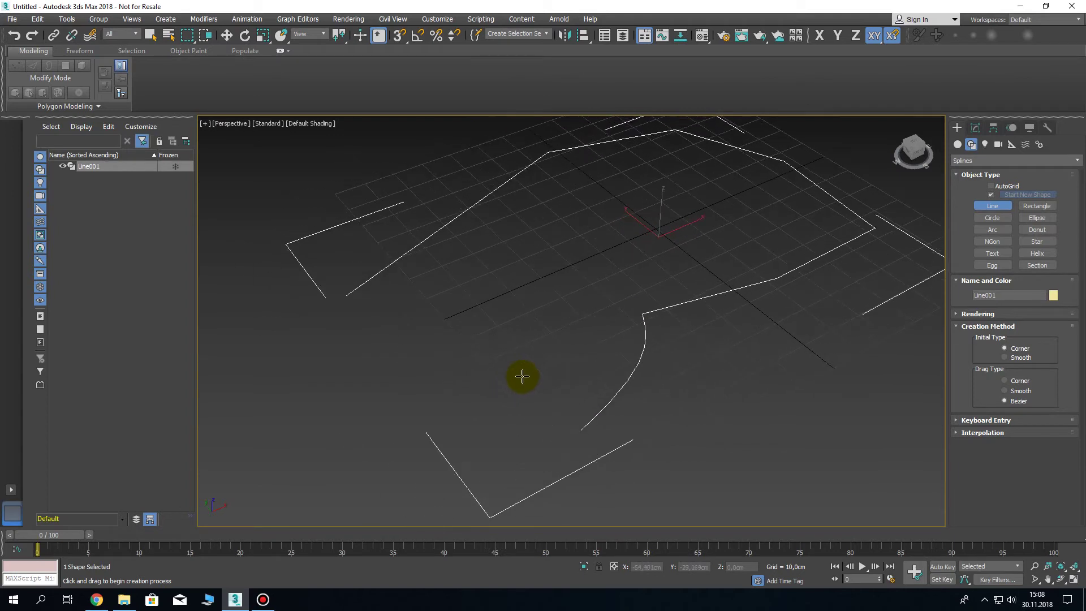
scroll(498, 368, "down", 3)
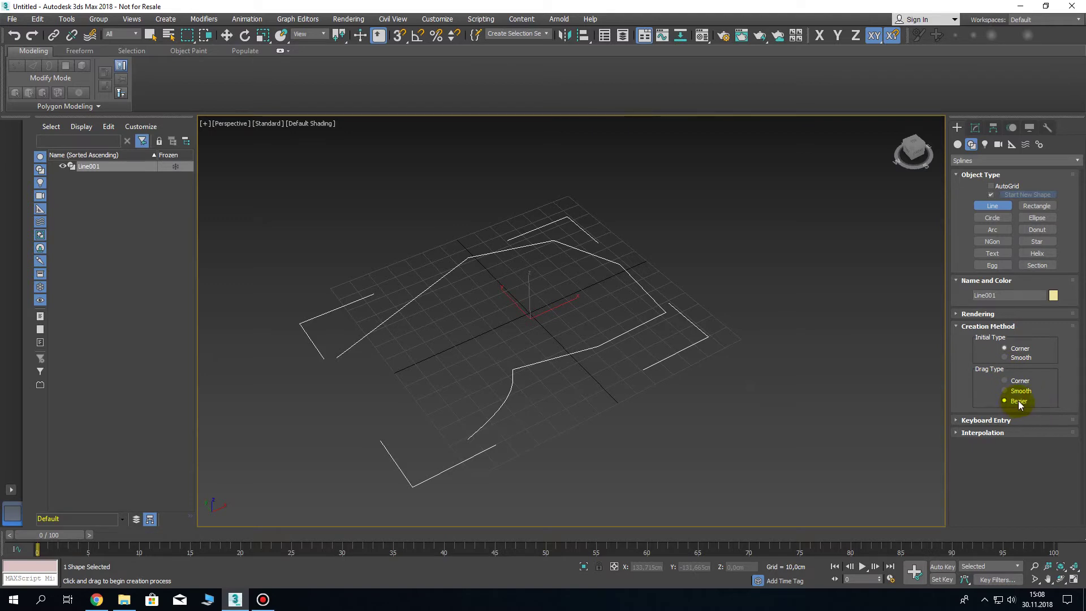
Draw Line002 as a loop with four Bezier-dragged curved corners and confirm Close spline
mouse_move(793, 335)
middle_mouse_down()
mouse_move(635, 369)
mouse_move(632, 324)
mouse_move(669, 289)
middle_mouse_up()
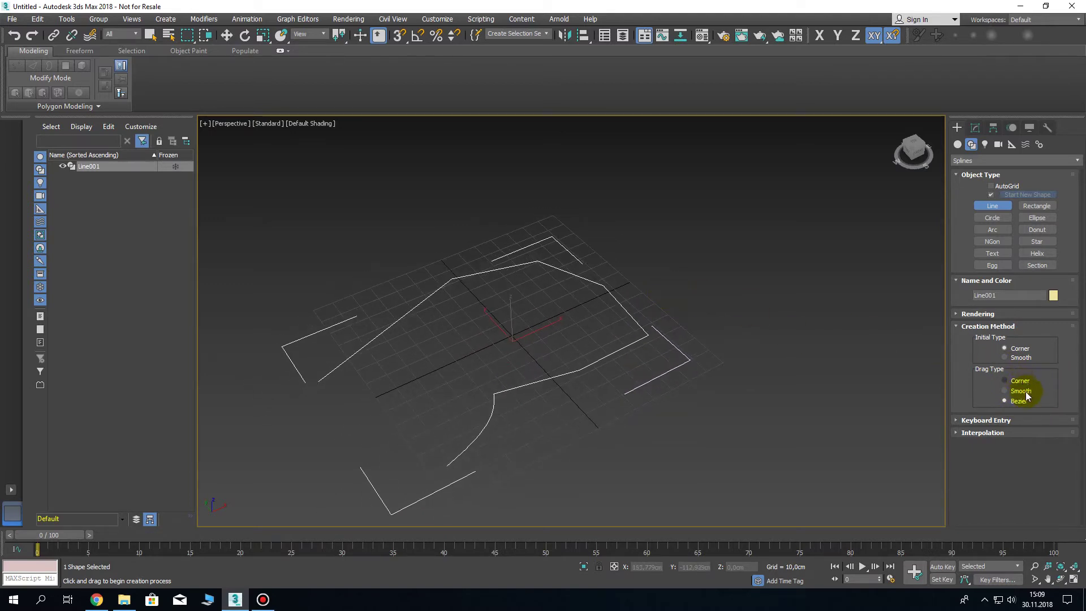
mouse_move(689, 401)
middle_mouse_down()
mouse_move(779, 354)
mouse_move(735, 366)
mouse_move(672, 334)
mouse_move(609, 211)
mouse_move(567, 284)
mouse_move(584, 235)
middle_mouse_up()
left_click(610, 211)
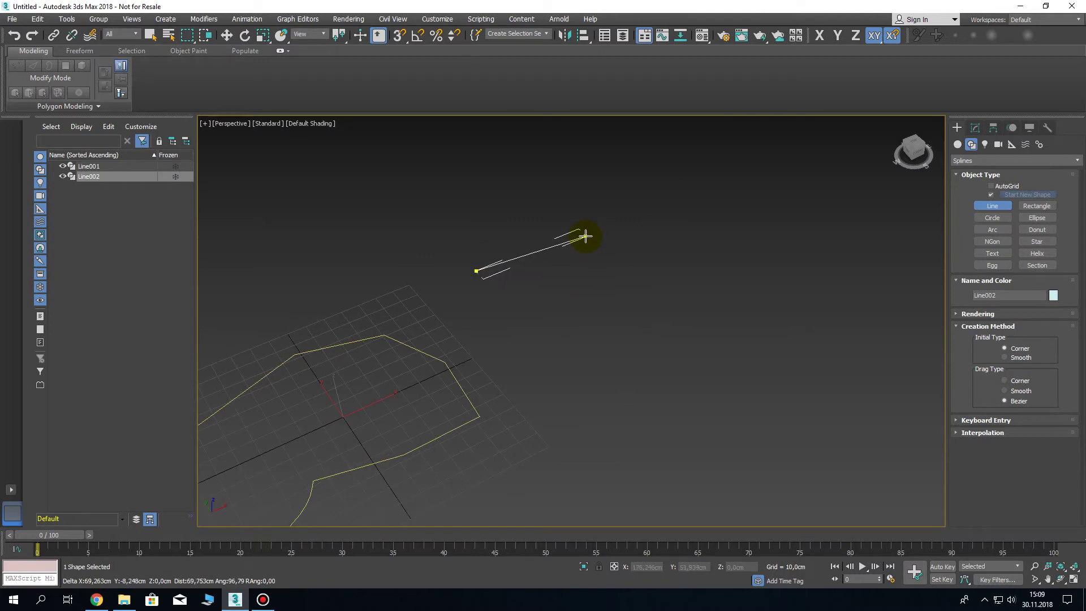
left_click_drag(703, 212, 751, 242)
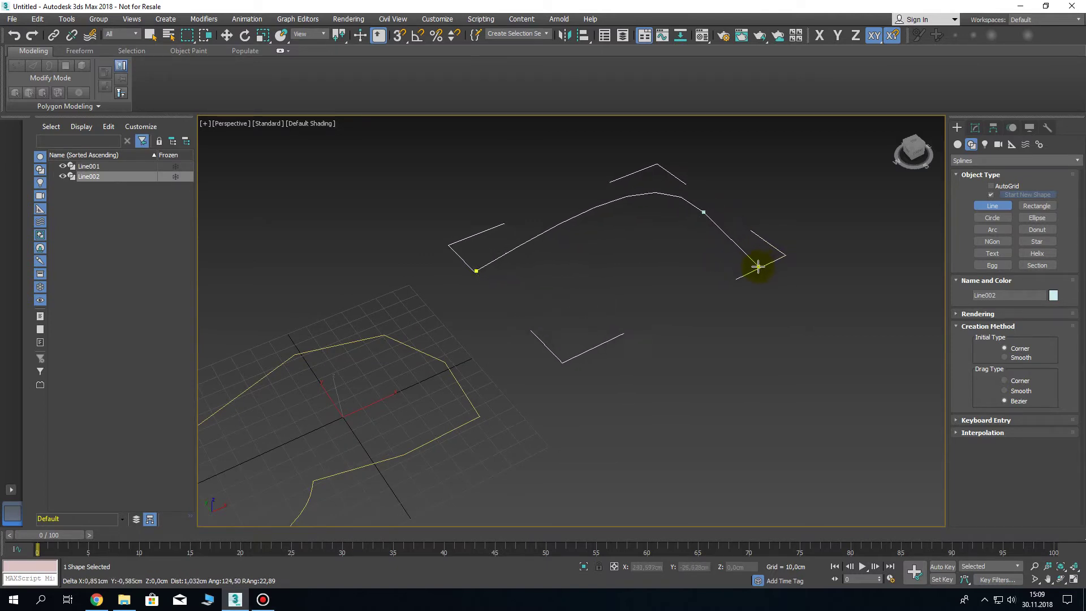
left_click_drag(729, 358, 696, 378)
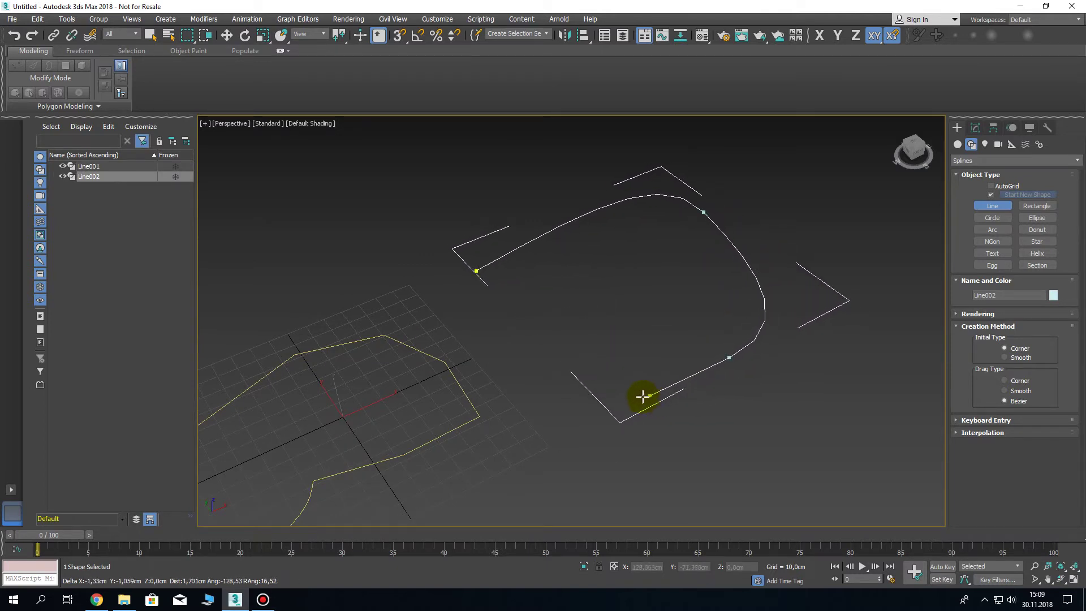
left_click_drag(532, 402, 492, 356)
left_click_drag(468, 269, 442, 282)
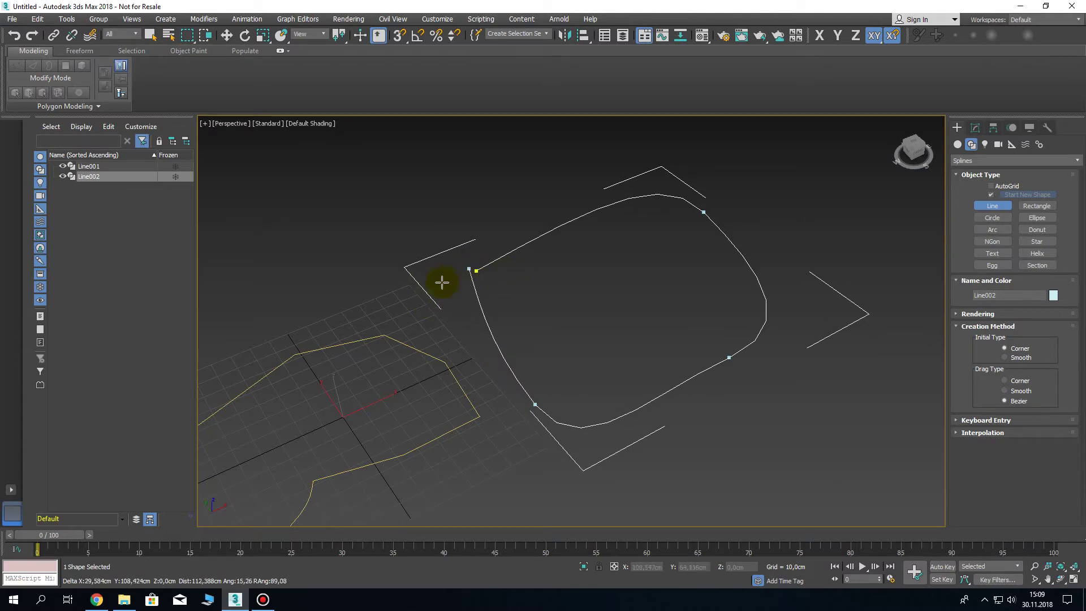
left_click(476, 269)
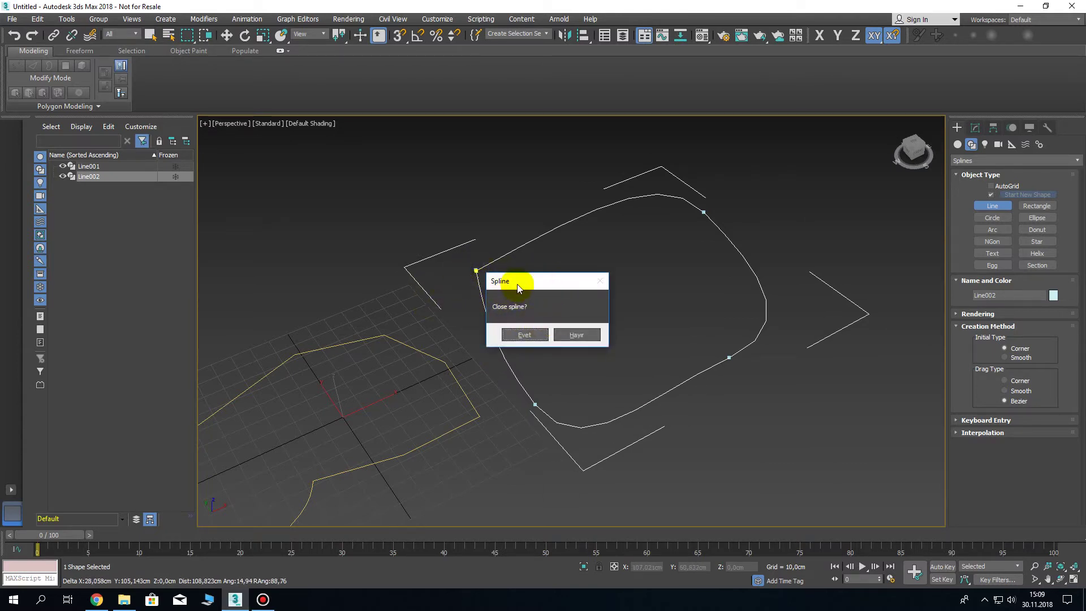
left_click_drag(516, 283, 699, 265)
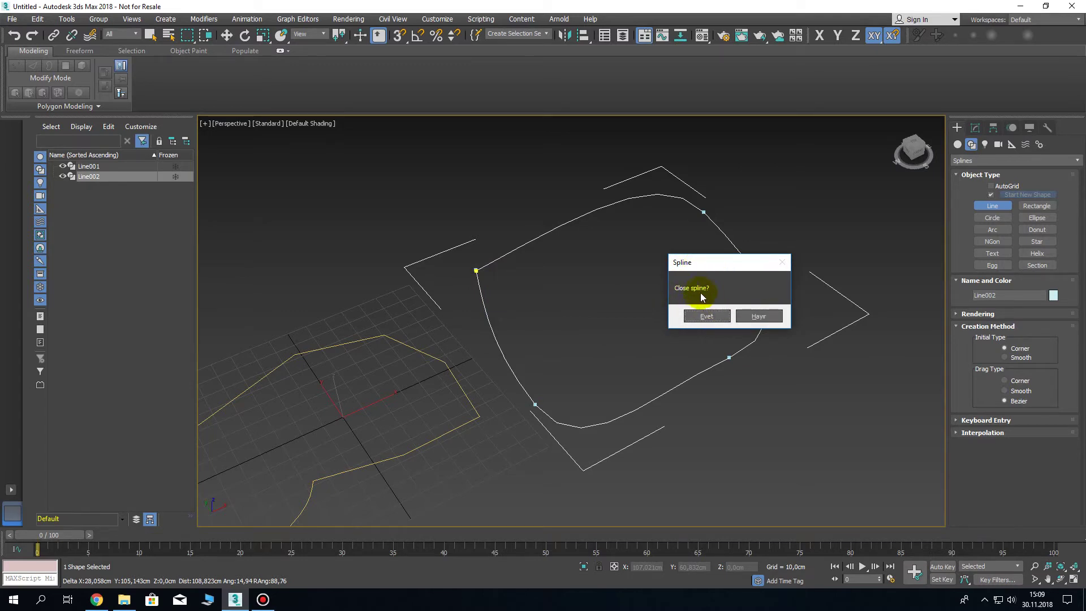
left_click(715, 318)
left_click(716, 318)
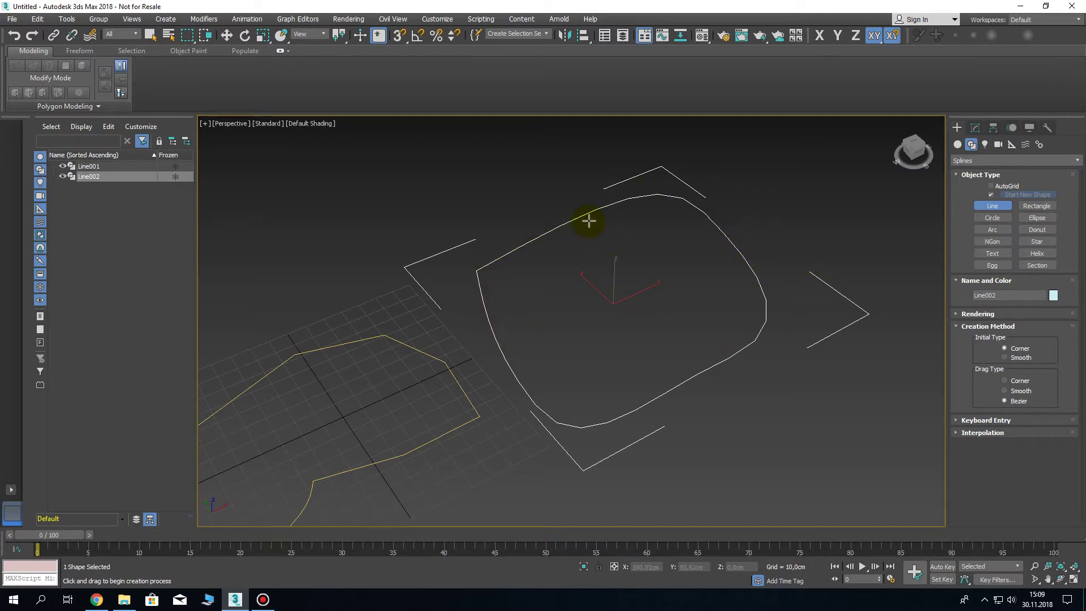
Start Line003 with curved vertices rising up and to the right
mouse_move(592, 225)
middle_mouse_down()
mouse_move(660, 206)
mouse_move(683, 214)
mouse_move(660, 240)
middle_mouse_up()
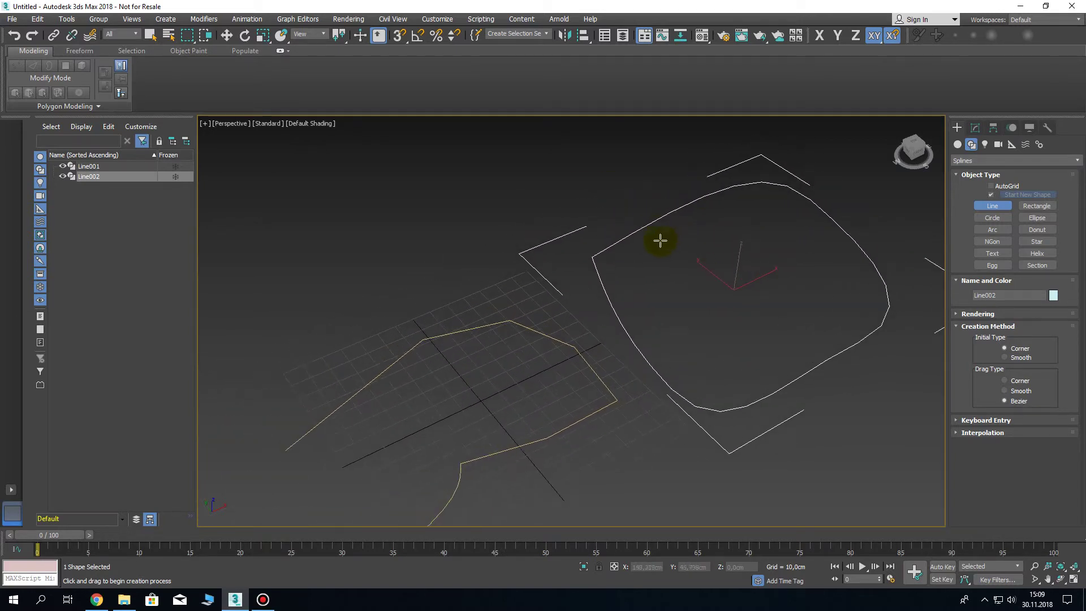
mouse_move(729, 242)
middle_mouse_down()
mouse_move(703, 267)
mouse_move(623, 300)
mouse_move(607, 284)
mouse_move(603, 210)
mouse_move(574, 236)
middle_mouse_up()
scroll(520, 265, "down", 3)
mouse_move(533, 298)
middle_mouse_down()
mouse_move(517, 269)
mouse_move(537, 354)
mouse_move(535, 333)
middle_mouse_up()
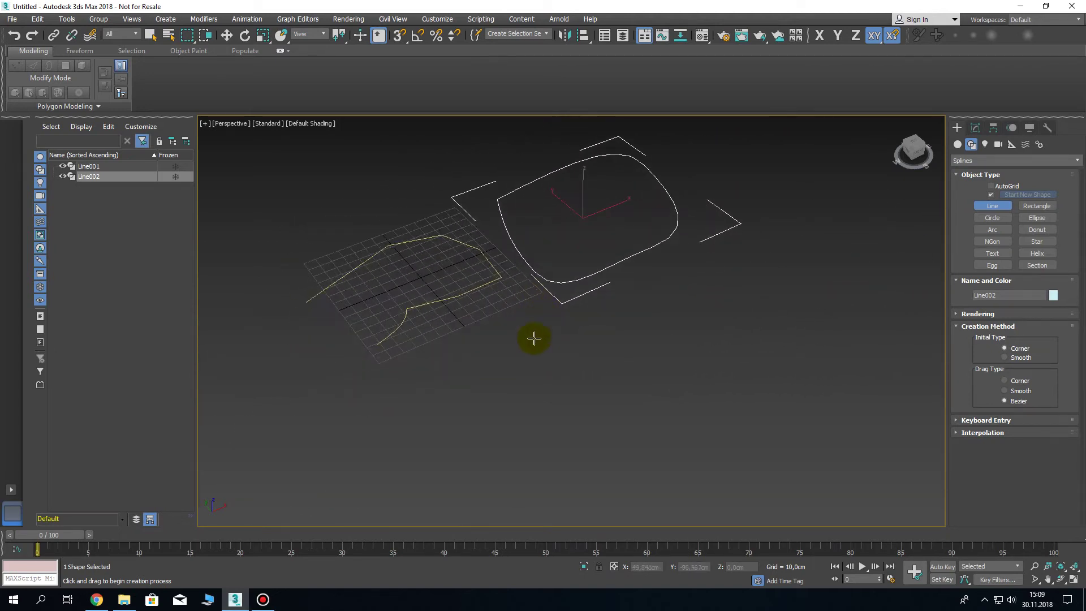
left_click_drag(463, 389, 509, 354)
left_click(570, 349)
left_click_drag(697, 352, 727, 294)
left_click(745, 293)
left_click(790, 290)
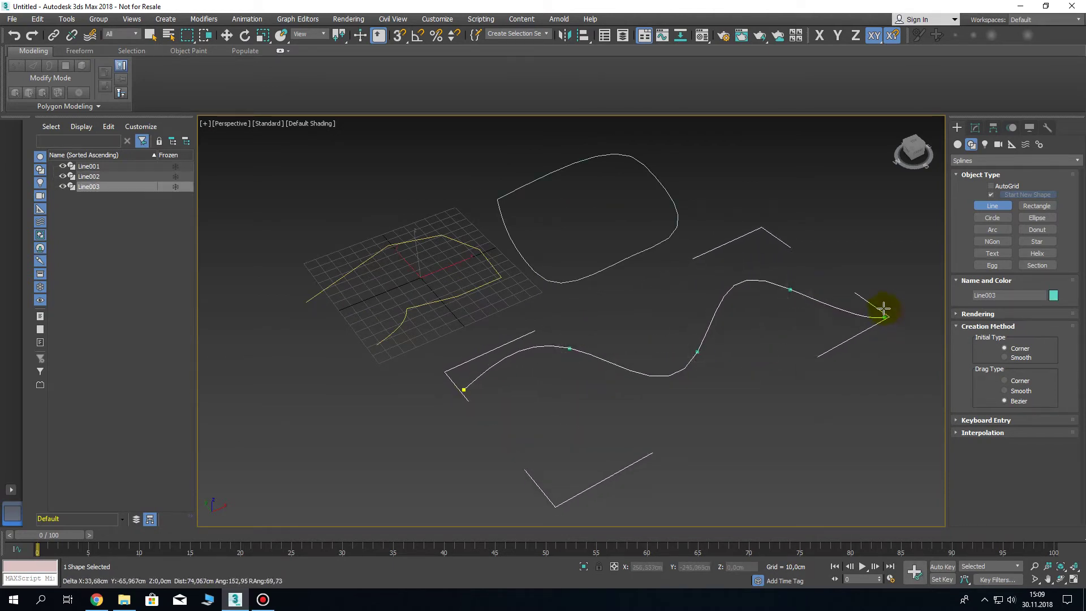
Continue Line003 with curved vertices down the right side, removing a misplaced one
left_click(857, 393)
left_click(759, 435)
left_click(856, 393)
middle_click_drag(856, 393, 787, 388)
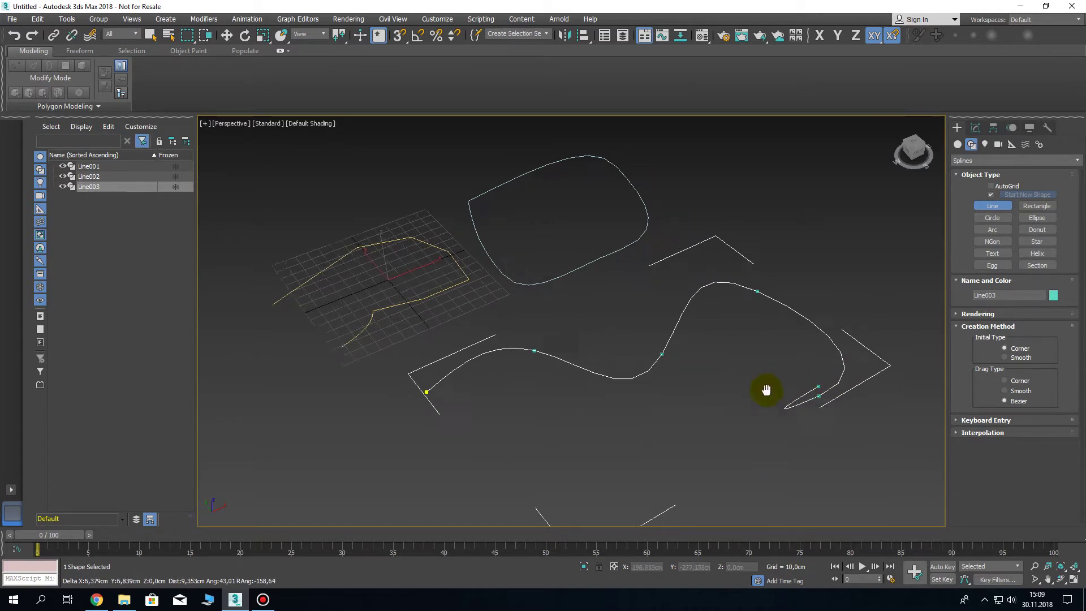
left_click_drag(751, 343, 702, 423)
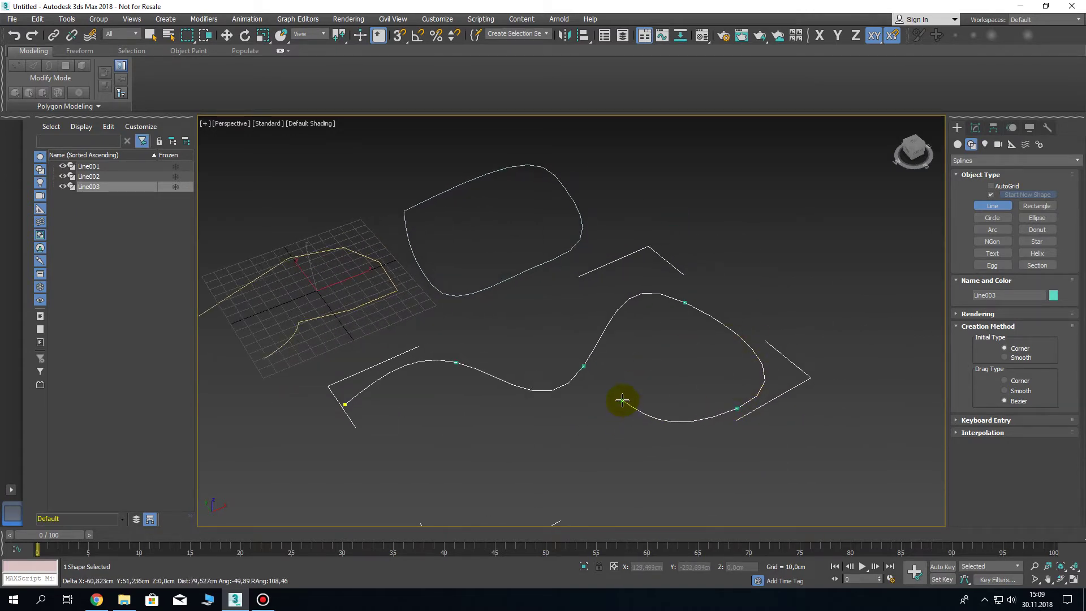
left_click_drag(667, 403, 684, 408)
key("BackSpace")
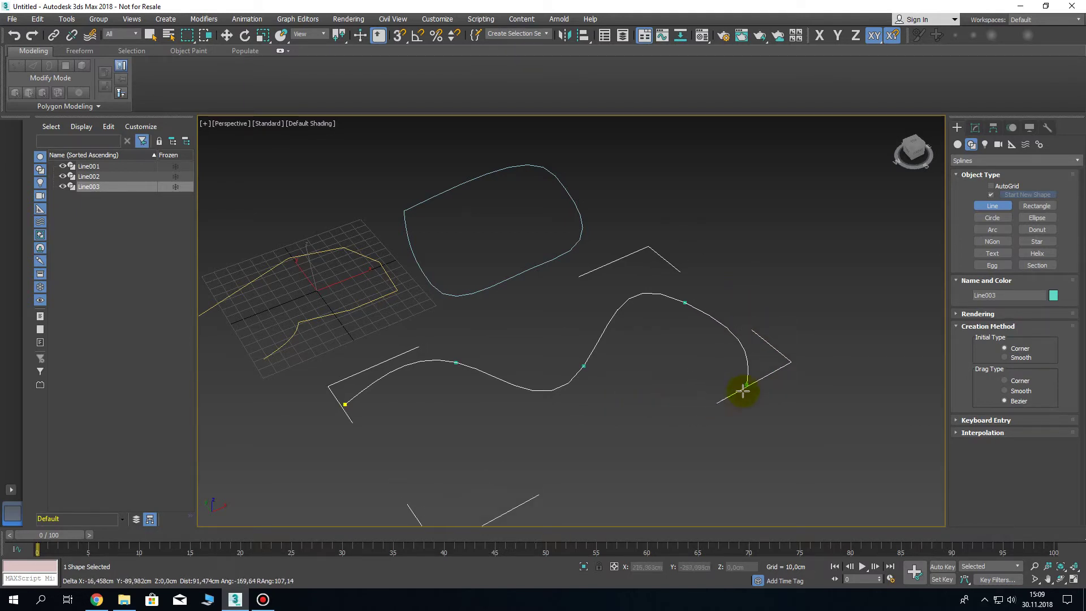
Add looping vertices along the bottom, undo two, and draw a large up-and-down curve
left_click_drag(719, 386, 710, 405)
left_click_drag(611, 409, 568, 458)
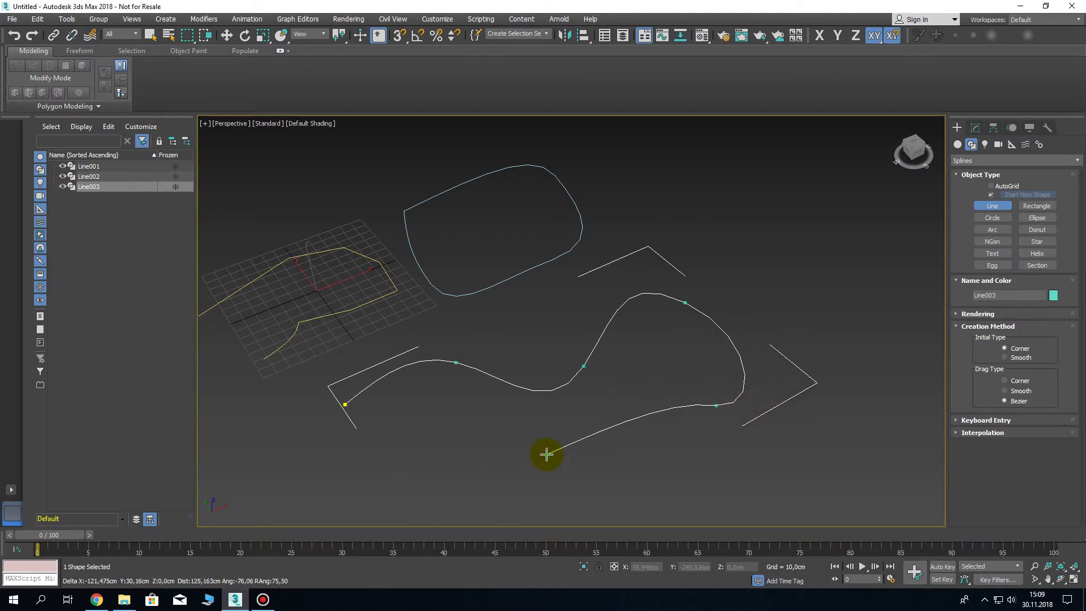
key("BackSpace")
key("BackSpace")
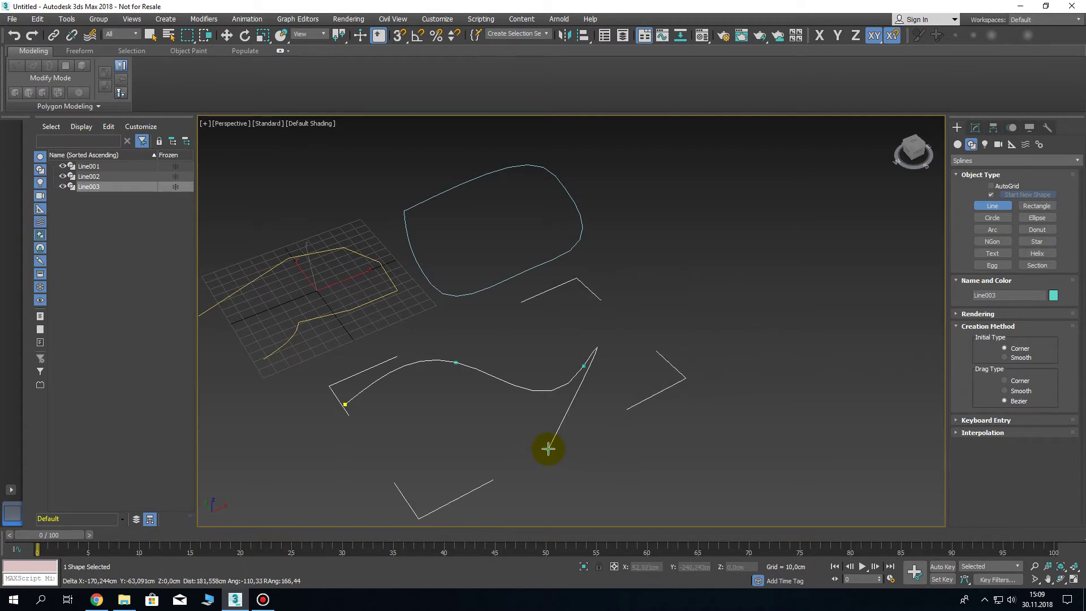
mouse_move(601, 371)
left_mouse_down()
mouse_move(727, 290)
mouse_move(856, 356)
left_mouse_up()
left_click_drag(721, 465, 543, 456)
Add curved vertices on the left side, then zoom out and remove the last ones
left_click_drag(363, 495, 311, 504)
middle_click_drag(310, 505, 628, 283)
left_click_drag(305, 384, 295, 175)
scroll(469, 243, "down", 4)
scroll(463, 283, "down", 3)
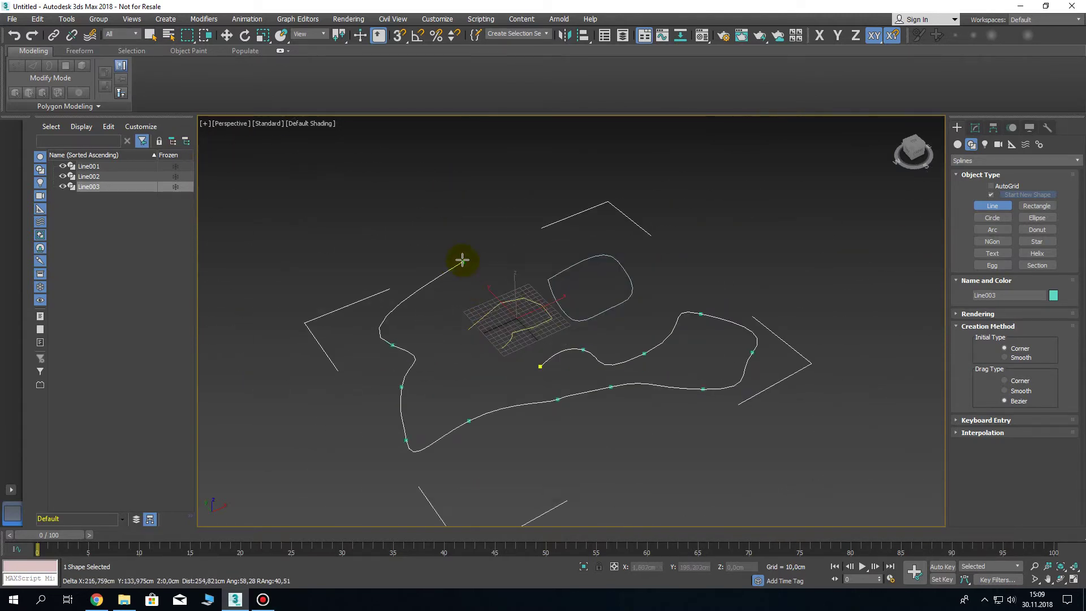
key("BackSpace")
key("BackSpace")
key("BackSpace")
key("BackSpace")
key("BackSpace")
key("BackSpace")
key("BackSpace")
key("BackSpace")
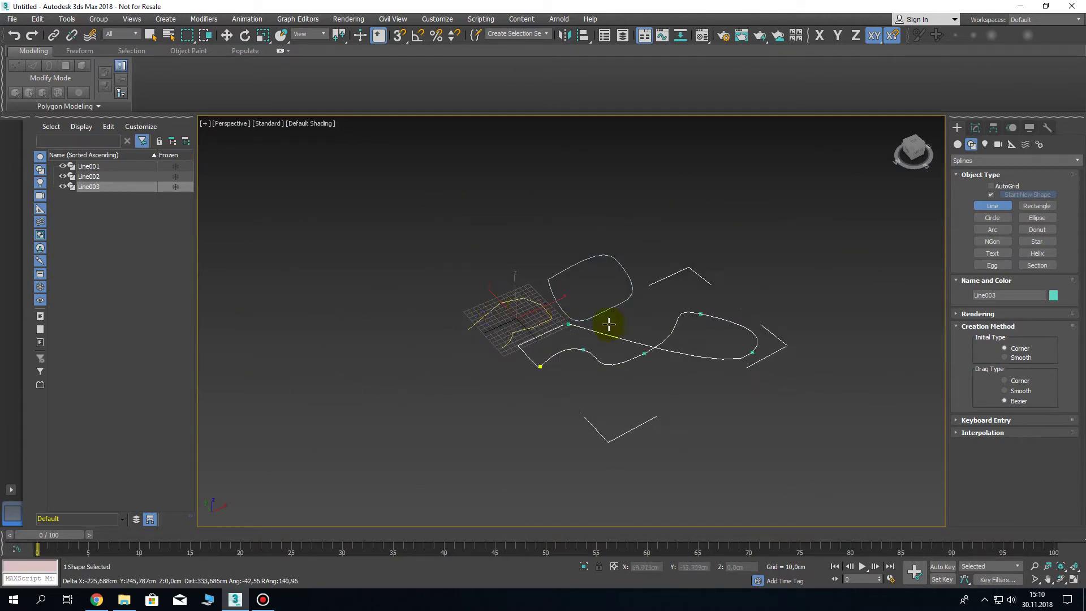
Add curved vertices sweeping right, down and left, ending at the lower left
middle_click_drag(674, 310, 539, 300)
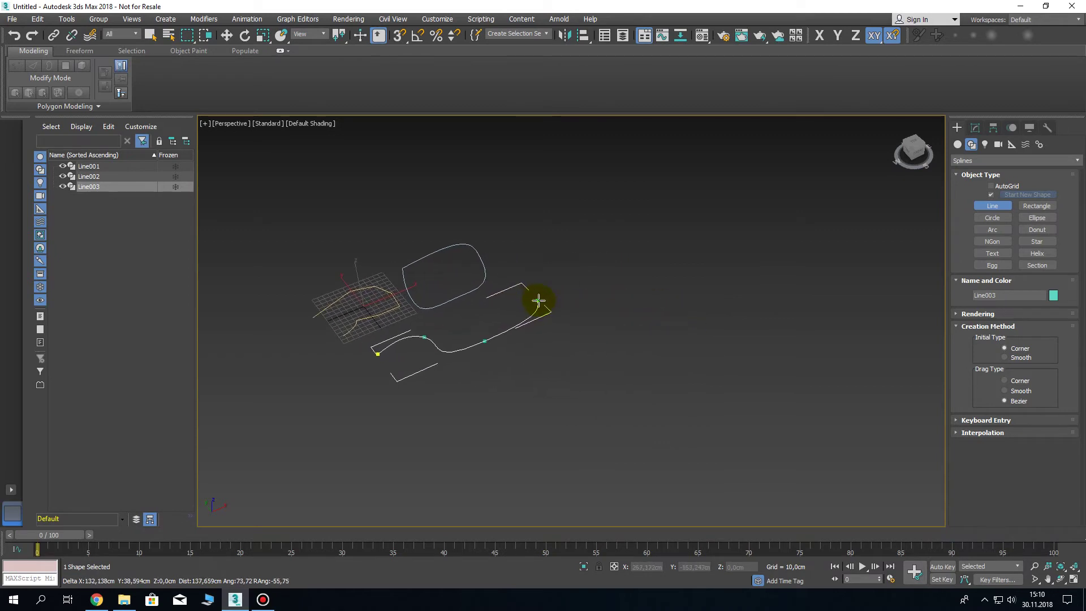
left_click_drag(602, 275, 628, 288)
mouse_move(674, 337)
left_mouse_down()
mouse_move(625, 371)
mouse_move(470, 434)
left_mouse_up()
left_click_drag(407, 438, 371, 448)
mouse_move(339, 394)
middle_mouse_down()
mouse_move(431, 363)
mouse_move(482, 432)
mouse_move(502, 371)
mouse_move(461, 380)
middle_mouse_up()
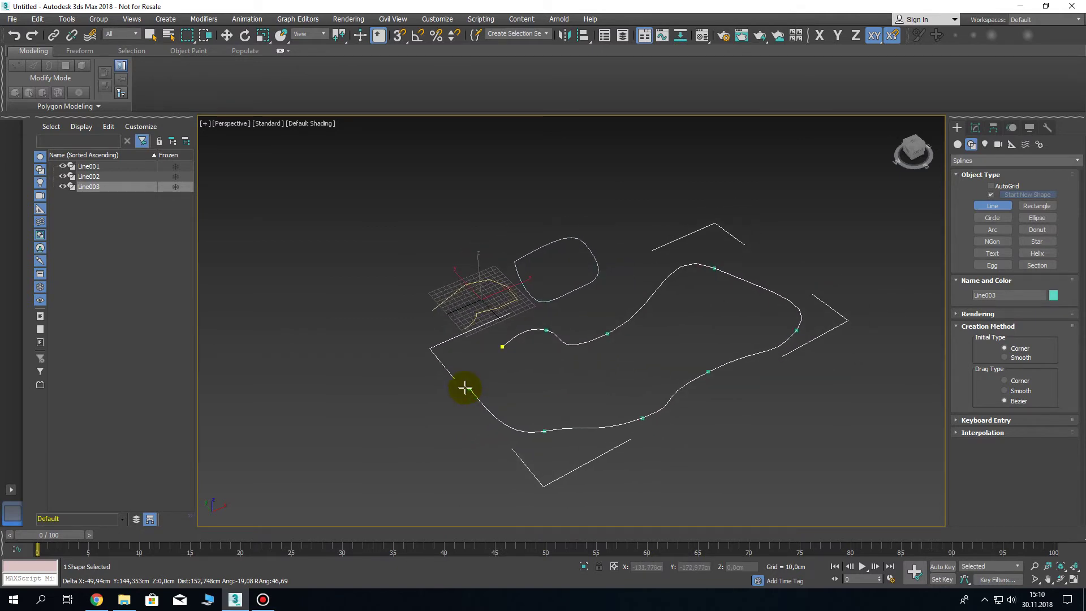
left_click_drag(446, 379, 449, 405)
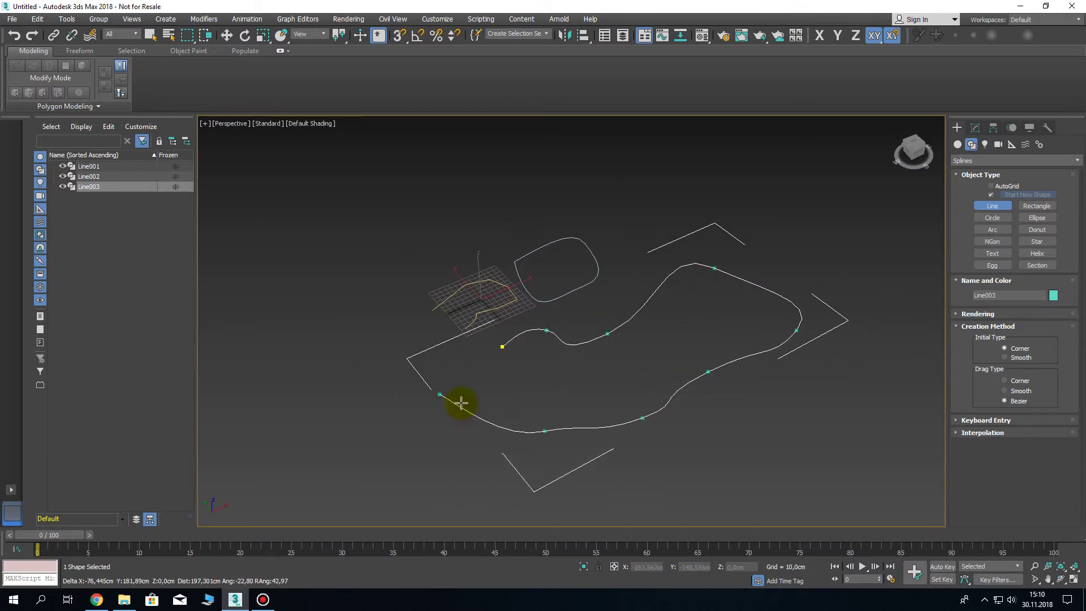
mouse_move(416, 393)
middle_mouse_down()
mouse_move(375, 424)
mouse_move(389, 389)
middle_mouse_up()
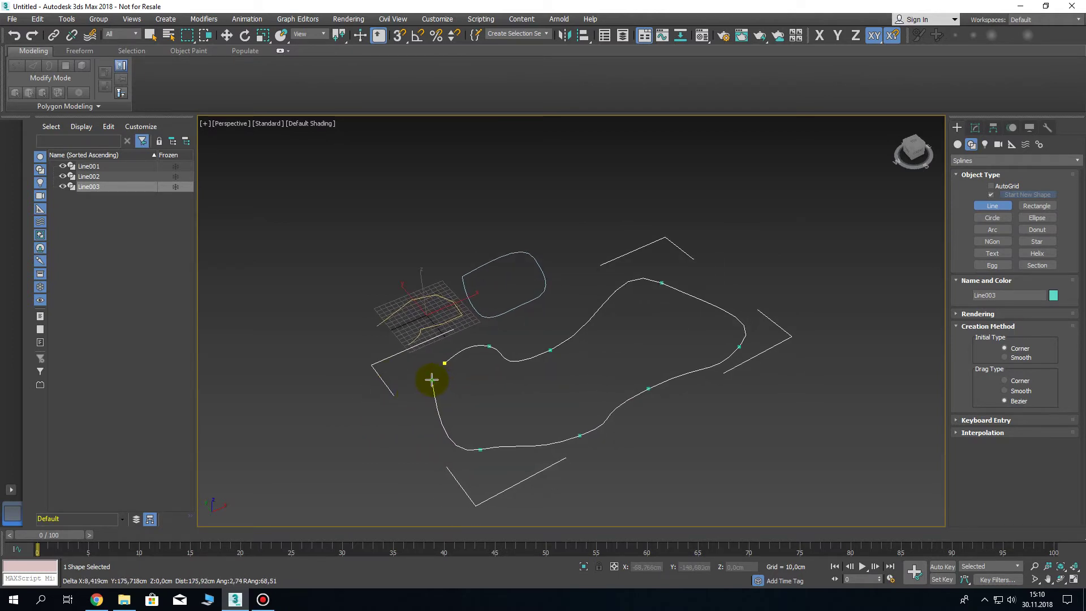
middle_click_drag(422, 385, 422, 391)
Reframe the view and continue Line003 upward and to the left with new vertices
scroll(439, 356, "up", 2)
scroll(383, 343, "up", 2)
scroll(428, 369, "down", 3)
mouse_move(426, 368)
middle_mouse_down()
mouse_move(460, 429)
mouse_move(354, 337)
mouse_move(359, 299)
mouse_move(436, 334)
middle_mouse_up()
scroll(460, 368, "up", 2)
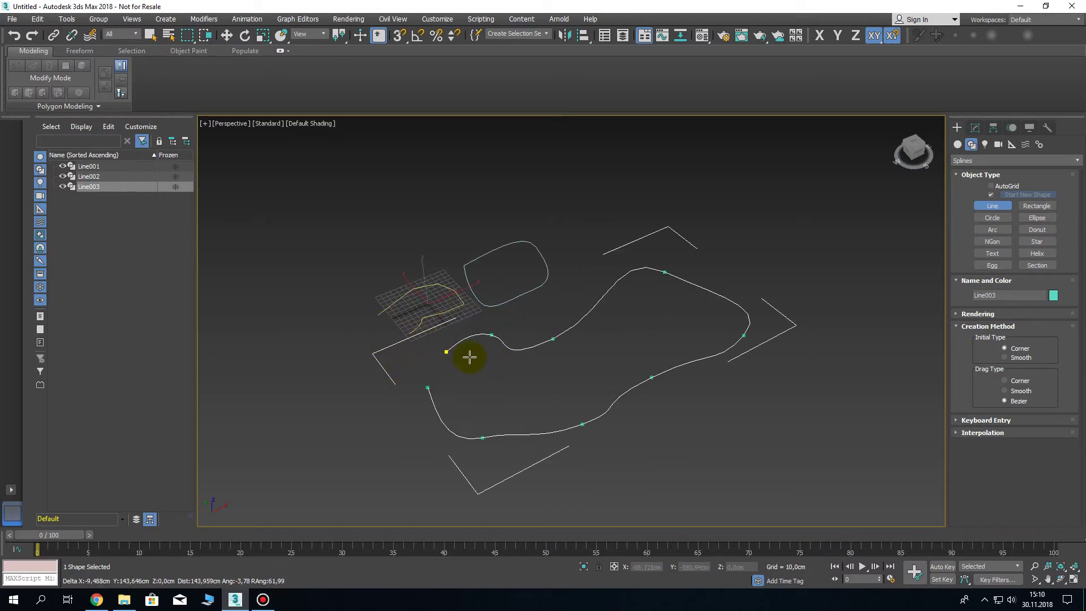
scroll(460, 368, "up", 2)
scroll(477, 341, "down", 2)
mouse_move(478, 341)
middle_mouse_down()
mouse_move(470, 323)
mouse_move(356, 345)
middle_mouse_up()
mouse_move(288, 322)
middle_mouse_down()
mouse_move(428, 414)
mouse_move(330, 388)
mouse_move(427, 337)
mouse_move(352, 318)
middle_mouse_up()
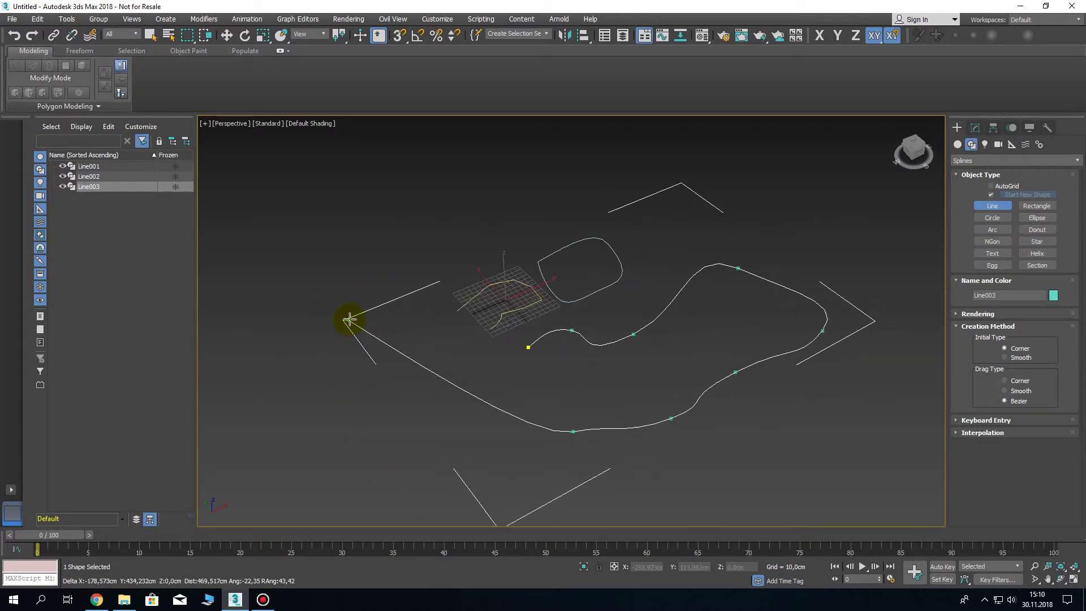
left_click(451, 369)
left_click(375, 358)
left_click(393, 294)
Loop Line003 back to its first vertex and close it, answering Yes
left_click(467, 244)
left_click(506, 222)
left_click(472, 295)
left_click(466, 346)
left_click(511, 362)
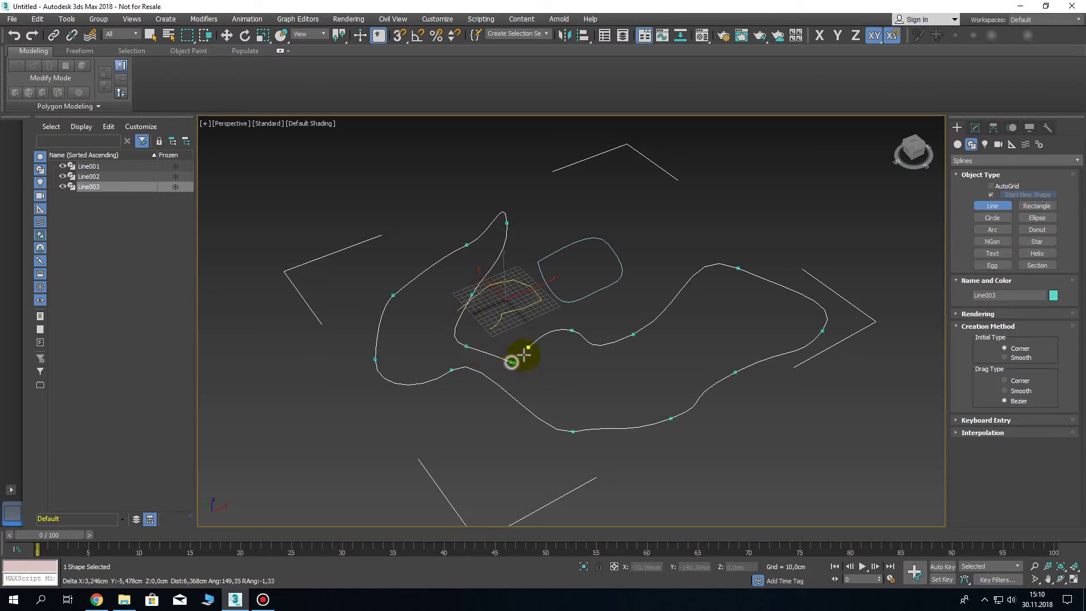
left_click(553, 350)
left_click(517, 334)
mouse_move(679, 303)
middle_mouse_down()
mouse_move(596, 366)
mouse_move(596, 293)
middle_mouse_up()
mouse_move(591, 359)
middle_mouse_down()
mouse_move(551, 325)
mouse_move(596, 230)
mouse_move(560, 262)
middle_mouse_up()
scroll(568, 261, "down", 3)
Start Line004 and place its zigzag corners down the right side of the maze
left_click(598, 252)
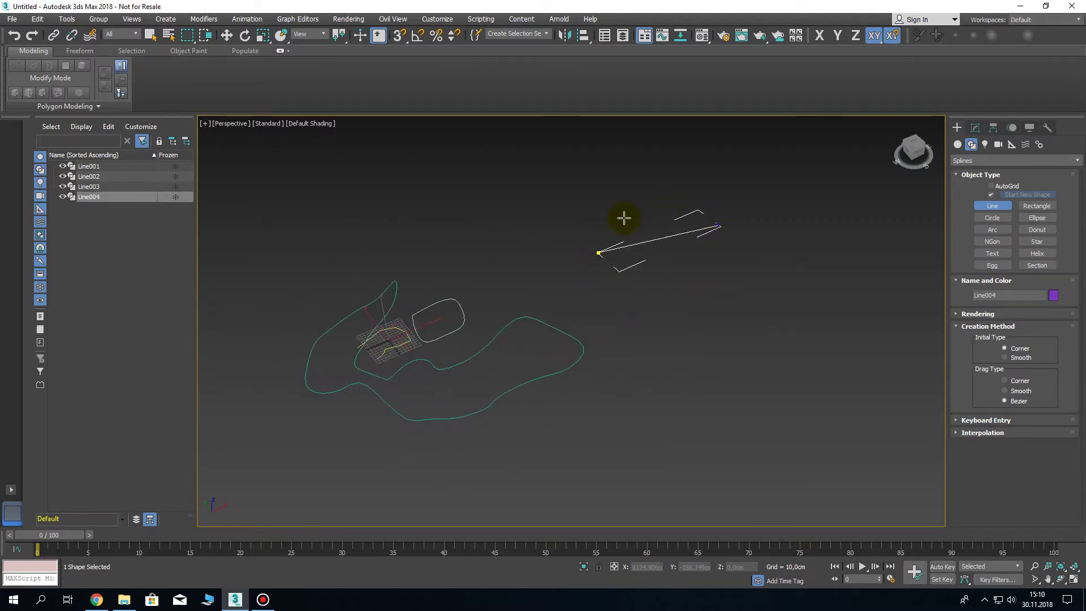
left_click(690, 226)
left_click(774, 301)
left_click(701, 342)
left_click(745, 381)
left_click(791, 367)
left_click(819, 390)
left_click(732, 440)
left_click(636, 348)
Add Line004's corners heading back up-left and across the top of the maze
left_click(712, 309)
left_click(659, 267)
left_click(598, 293)
left_click(498, 221)
left_click(631, 170)
left_click(655, 188)
left_click(575, 222)
Close Line004 at its first vertex, confirming Yes to Close spline
left_click(593, 248)
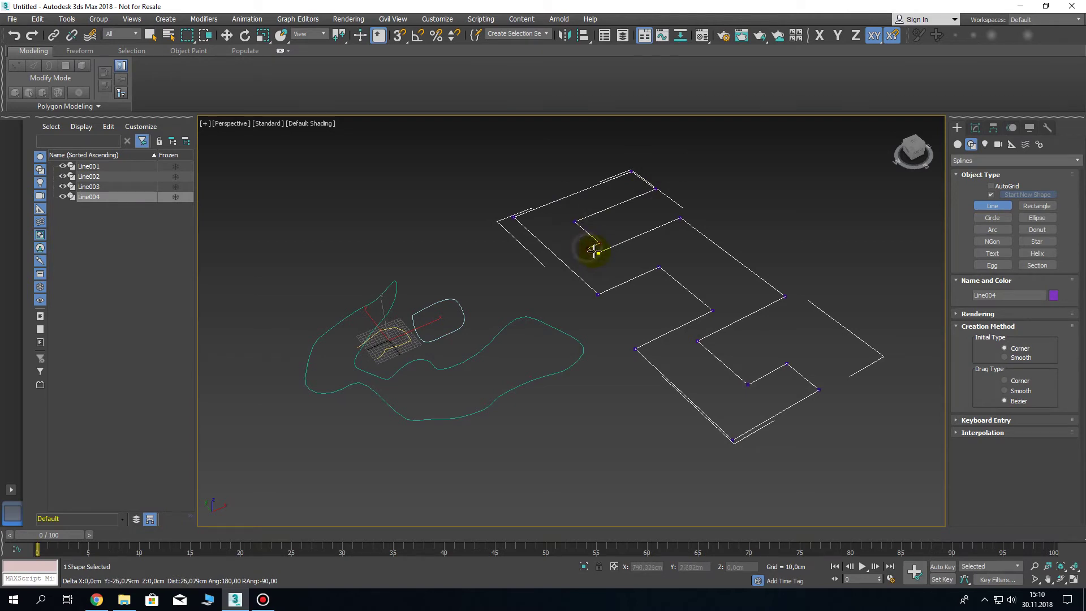
scroll(593, 247, "up", 3)
mouse_move(594, 247)
middle_mouse_down()
mouse_move(546, 431)
mouse_move(531, 444)
middle_mouse_up()
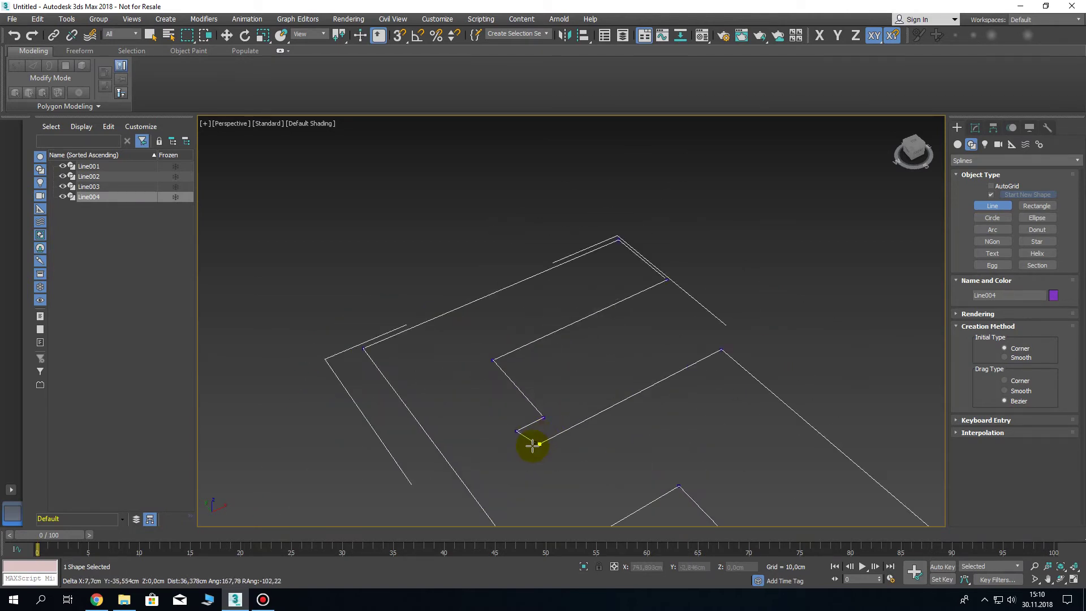
left_click(539, 443)
left_click(521, 333)
scroll(589, 417, "down", 2)
mouse_move(588, 417)
middle_mouse_down()
mouse_move(569, 305)
mouse_move(570, 338)
mouse_move(512, 335)
middle_mouse_up()
scroll(570, 306, "down", 2)
scroll(572, 289, "down", 2)
scroll(528, 315, "down", 2)
mouse_move(596, 320)
middle_mouse_down()
mouse_move(586, 337)
mouse_move(569, 329)
middle_mouse_up()
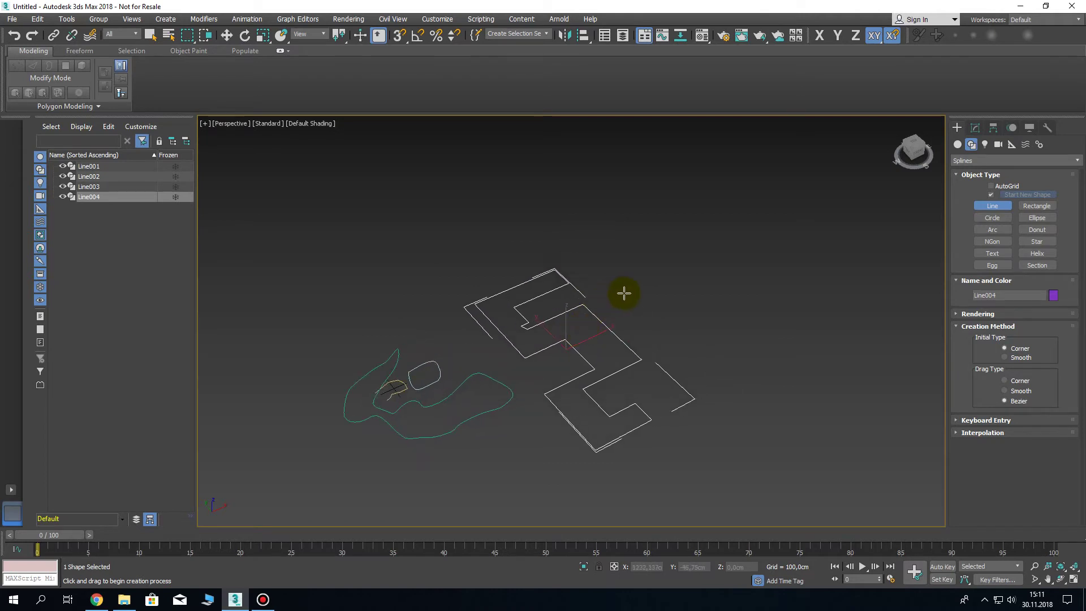
Show Line004's Rendering rollout in the Modify panel, collapsing Geometry and Selection
left_click(974, 128)
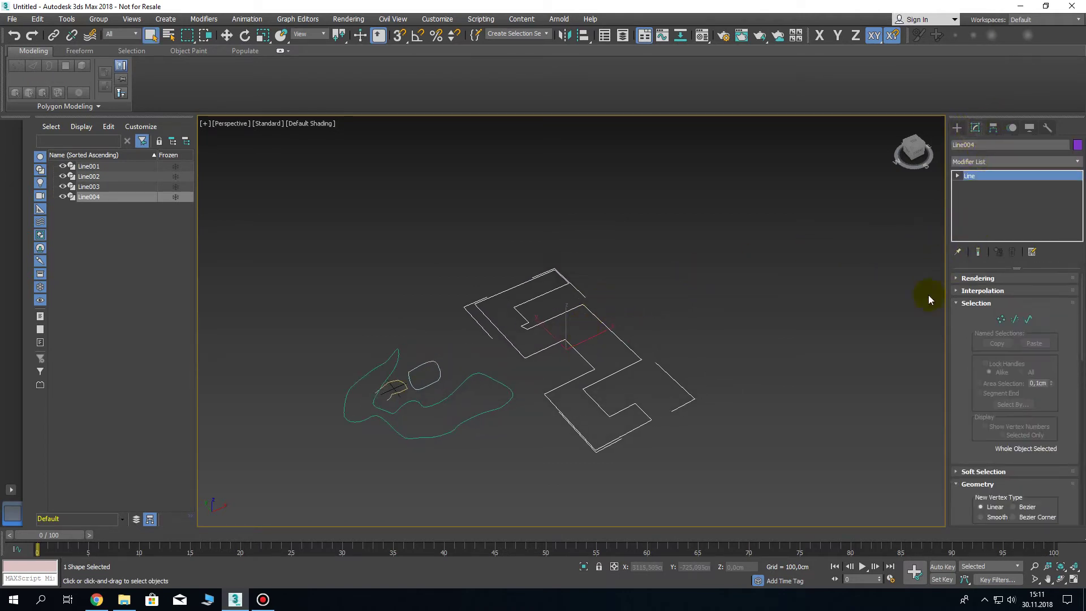
middle_click_drag(659, 337, 656, 324)
middle_click_drag(564, 330, 552, 335)
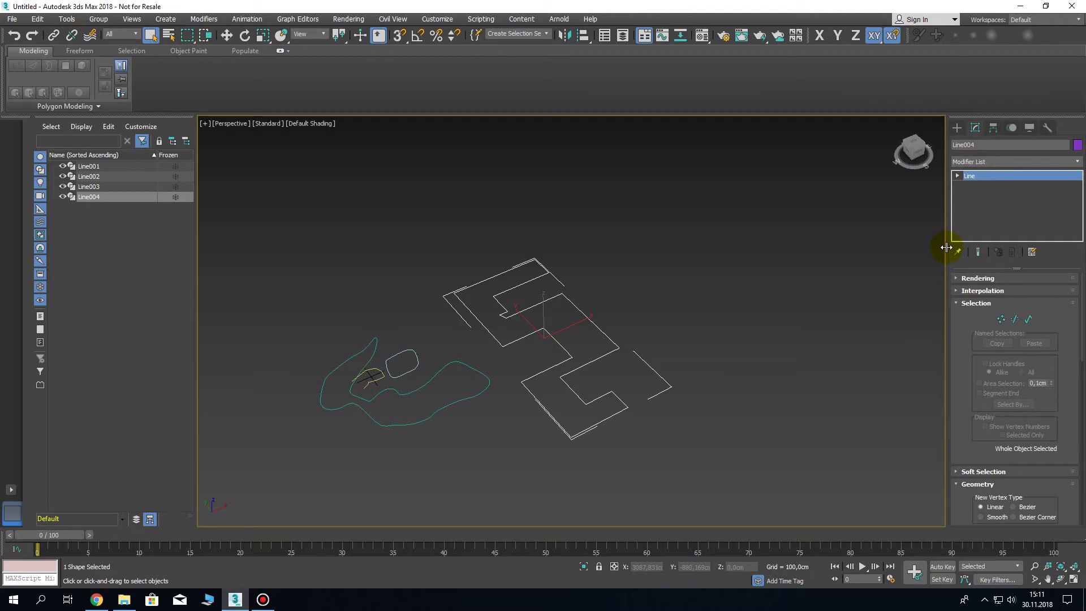
mouse_move(946, 247)
left_mouse_down()
mouse_move(848, 266)
mouse_move(913, 271)
mouse_move(837, 277)
mouse_move(928, 278)
mouse_move(846, 289)
mouse_move(928, 284)
mouse_move(853, 303)
mouse_move(884, 298)
mouse_move(870, 300)
left_mouse_up()
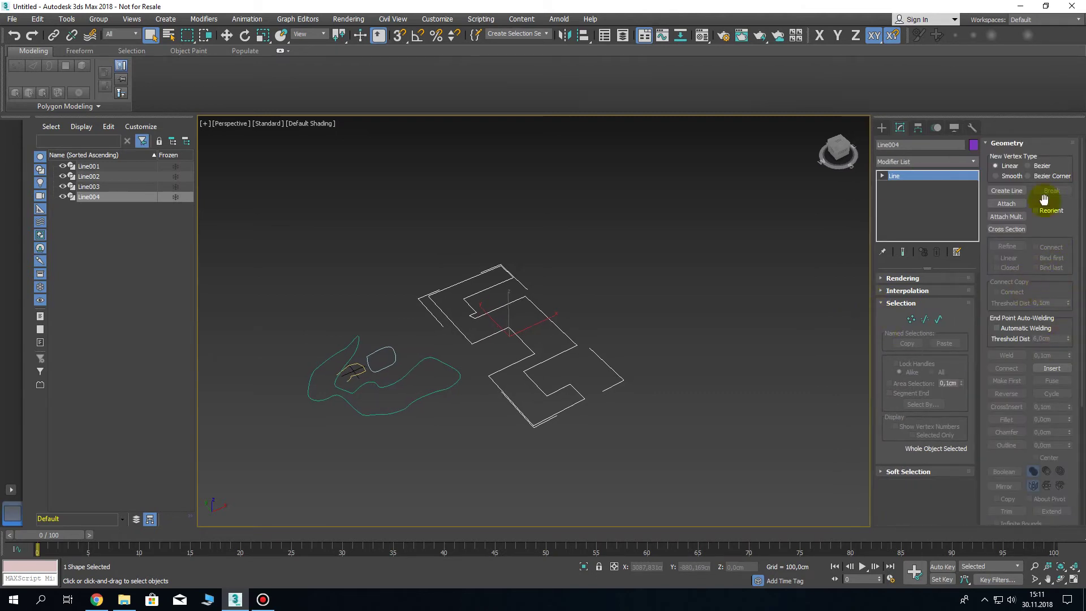
left_click(990, 143)
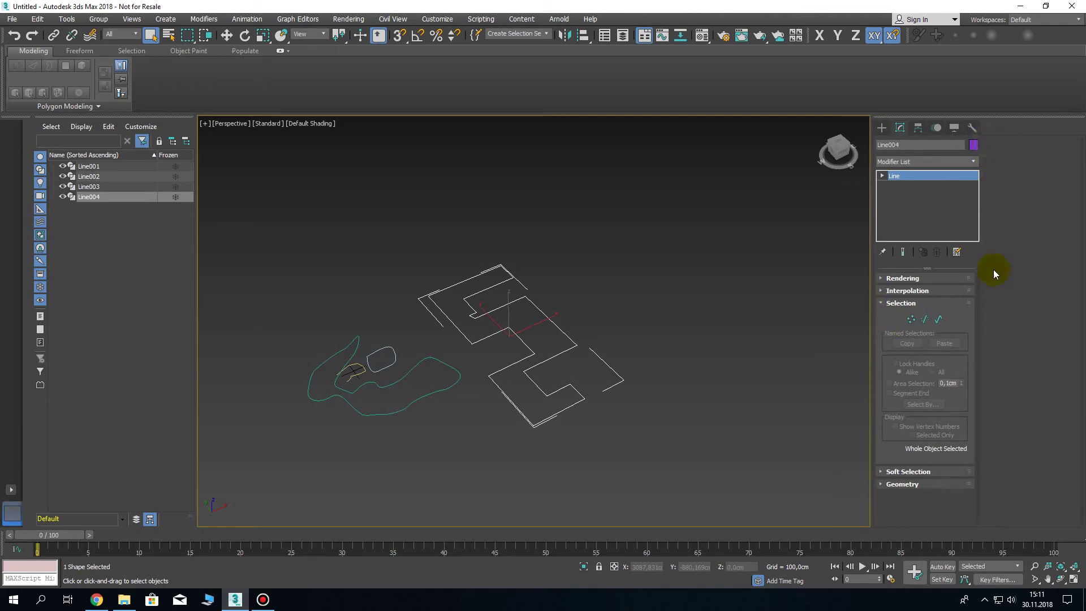
left_click(884, 304)
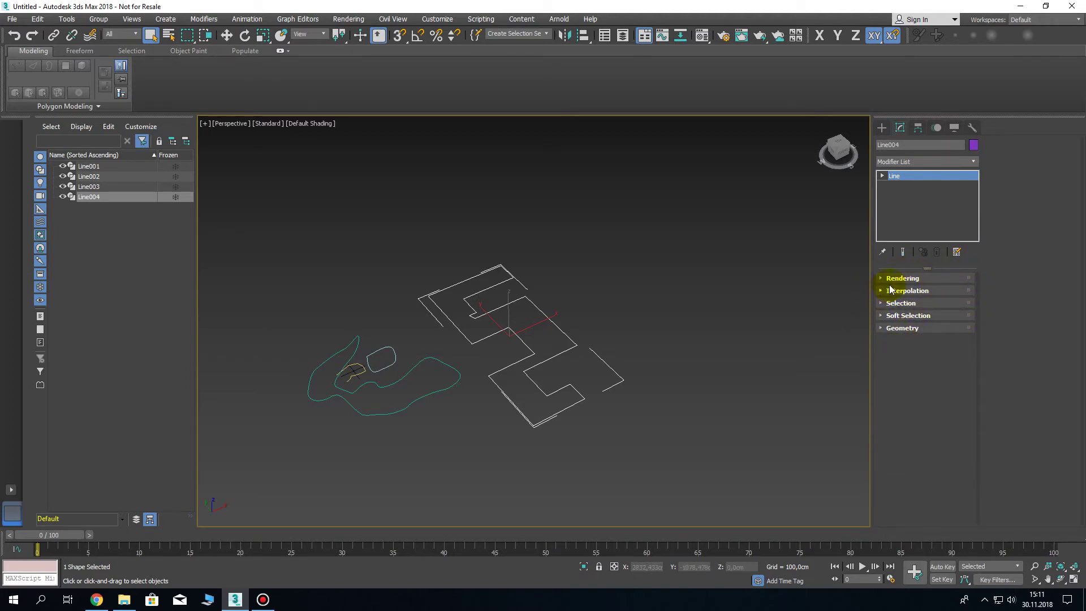
middle_click_drag(715, 344, 735, 307)
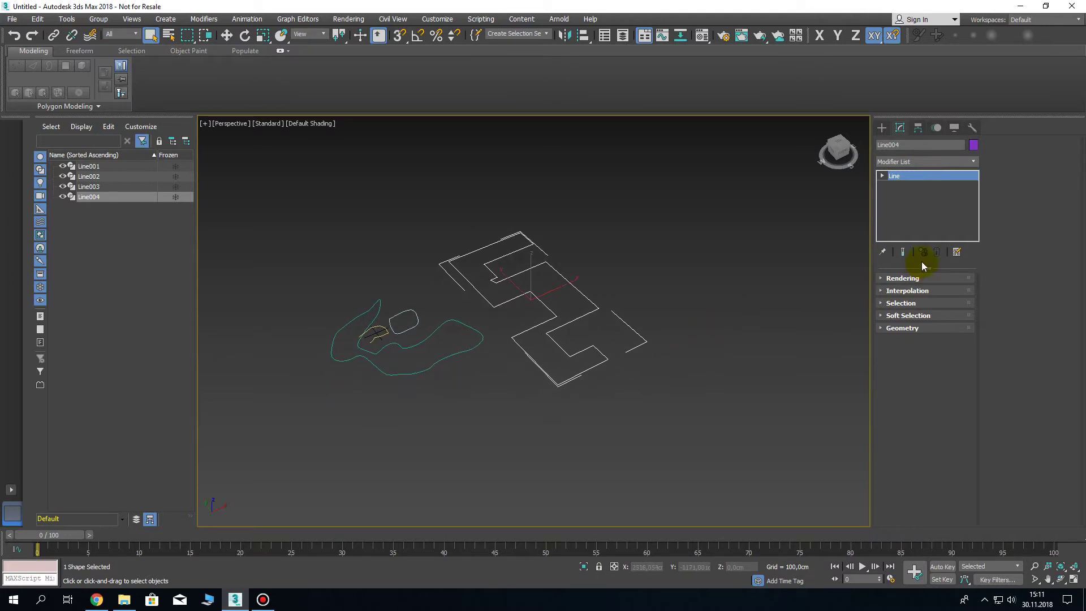
left_click(883, 278)
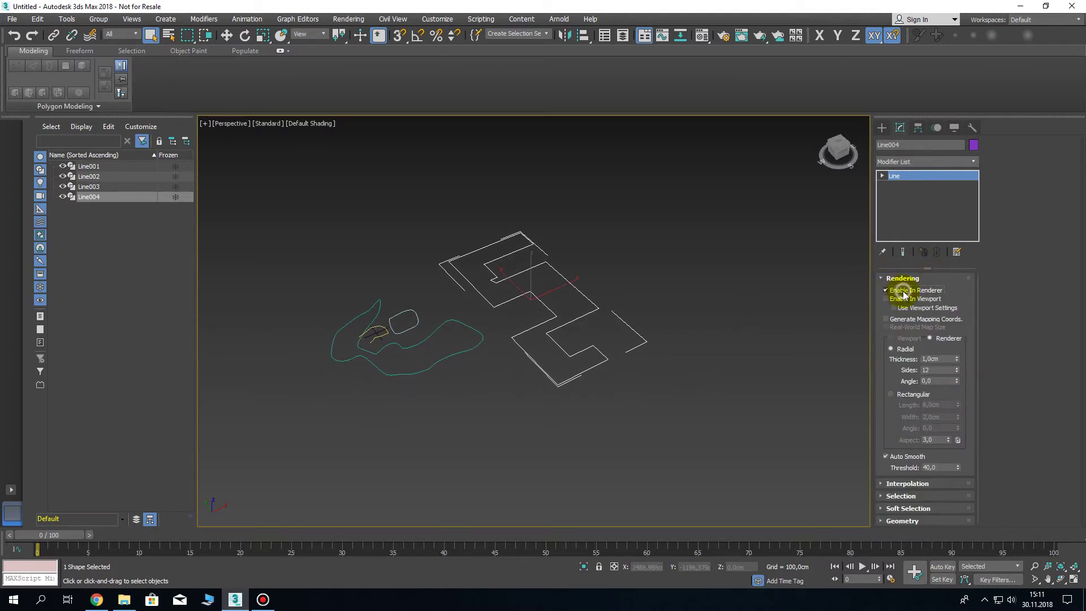
Turn on Enable In Viewport so the splines show as thick tubes, and frame the maze
left_click(925, 299)
scroll(582, 333, "up", 1)
scroll(591, 389, "up", 3)
scroll(578, 337, "up", 3)
scroll(578, 337, "up", 2)
scroll(578, 337, "up", 2)
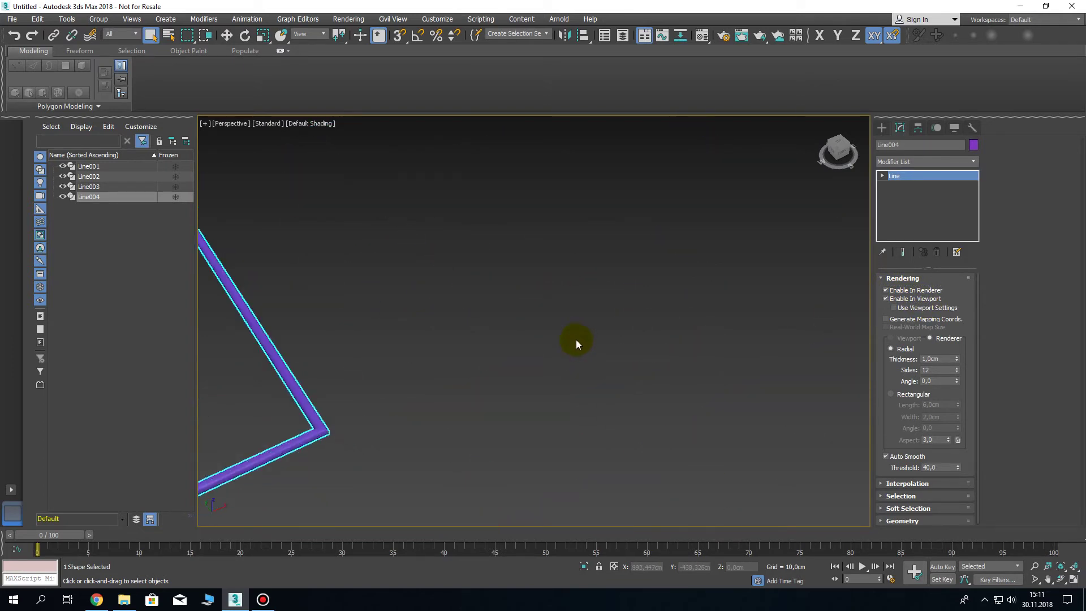
scroll(453, 377, "up", 2)
scroll(616, 364, "down", 2)
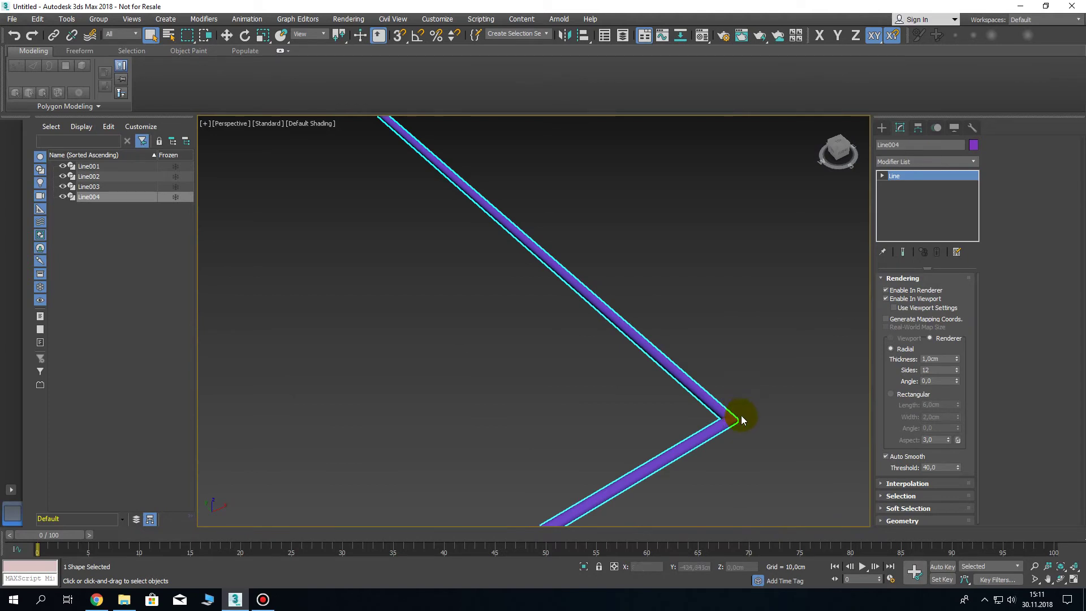
scroll(709, 384, "down", 3)
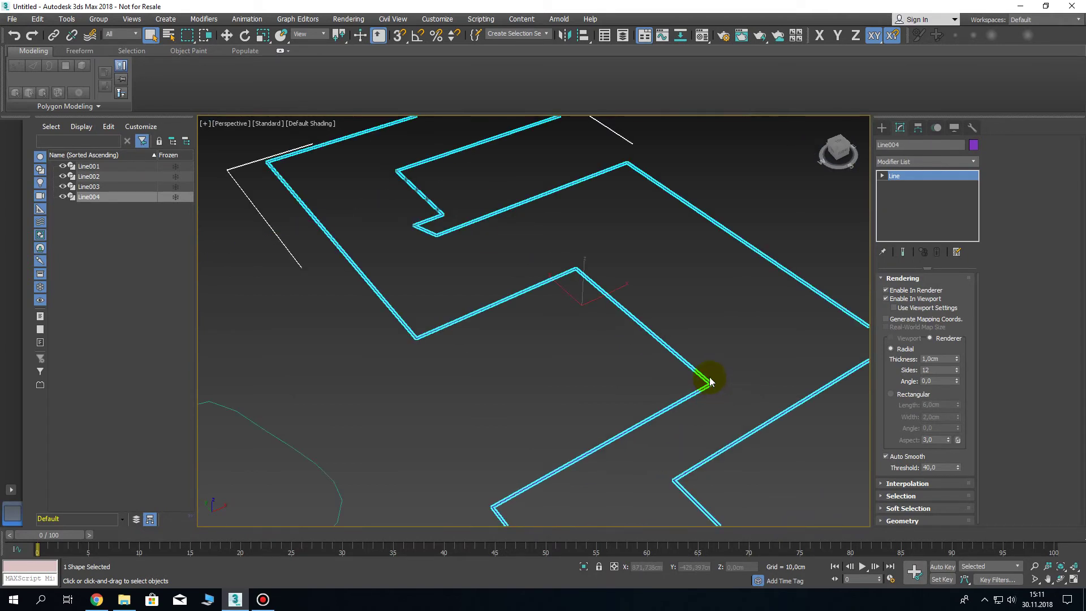
scroll(708, 381, "down", 2)
mouse_move(706, 380)
middle_mouse_down()
mouse_move(652, 330)
mouse_move(606, 314)
middle_mouse_up()
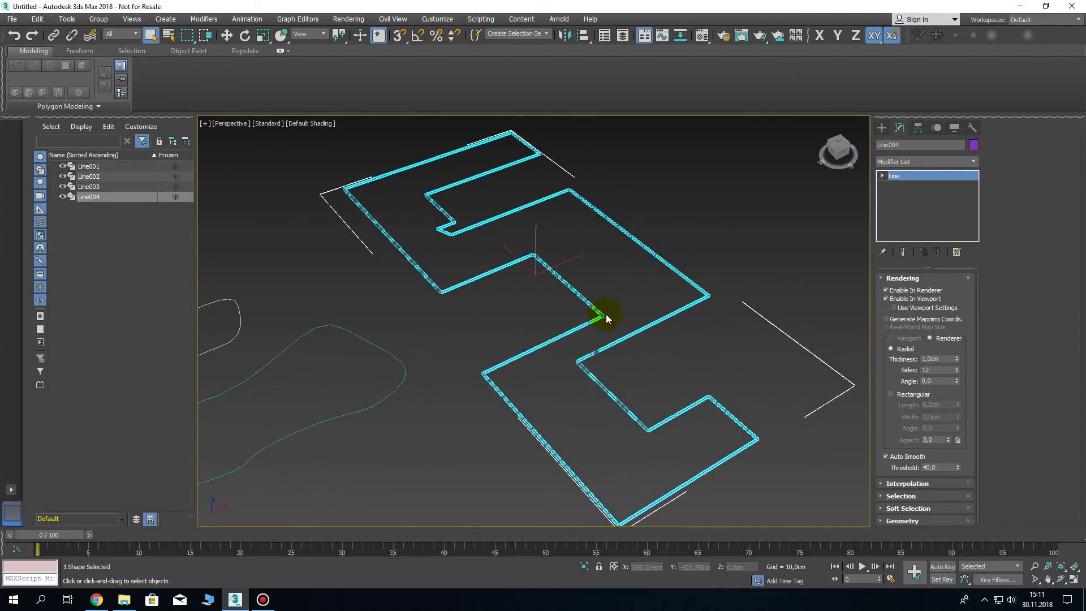
Toggle the viewport and renderer options, render the Perspective view, then re-enable viewport thickness
left_click(903, 298)
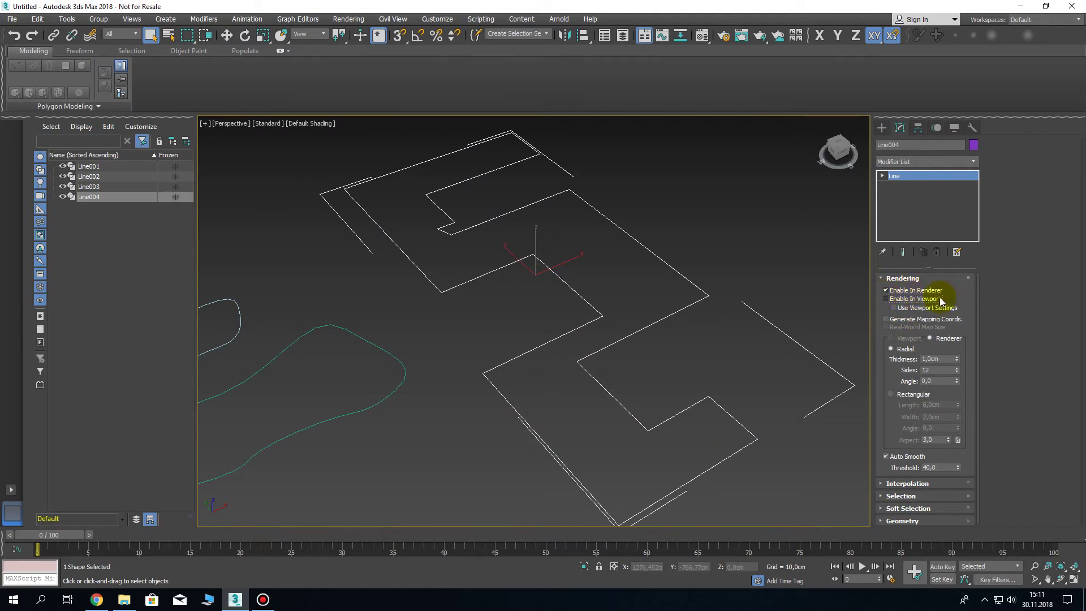
left_click(913, 290)
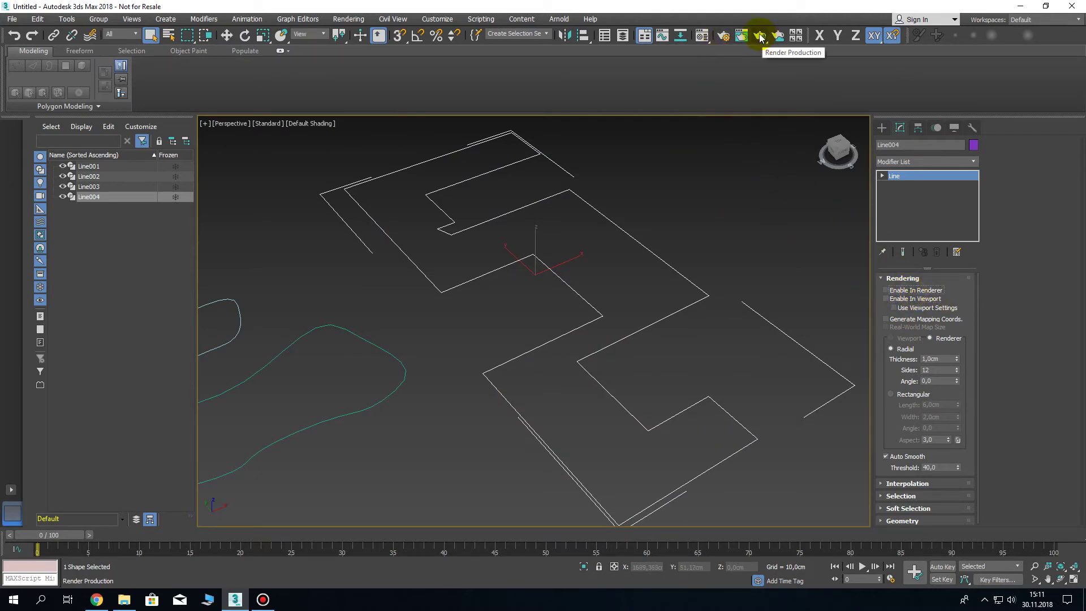
left_click(760, 38)
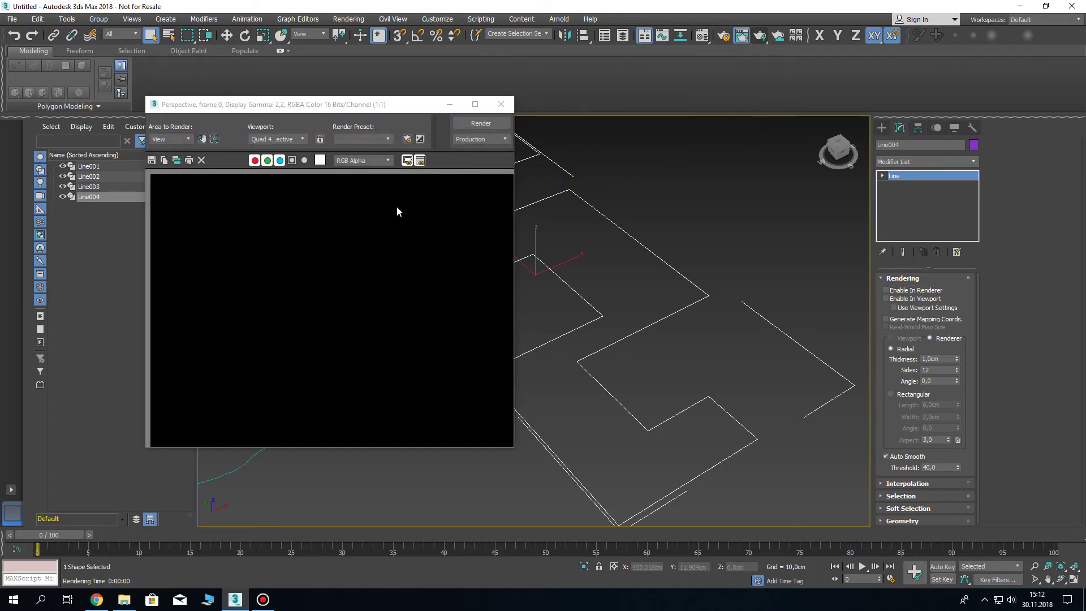
left_click(462, 129)
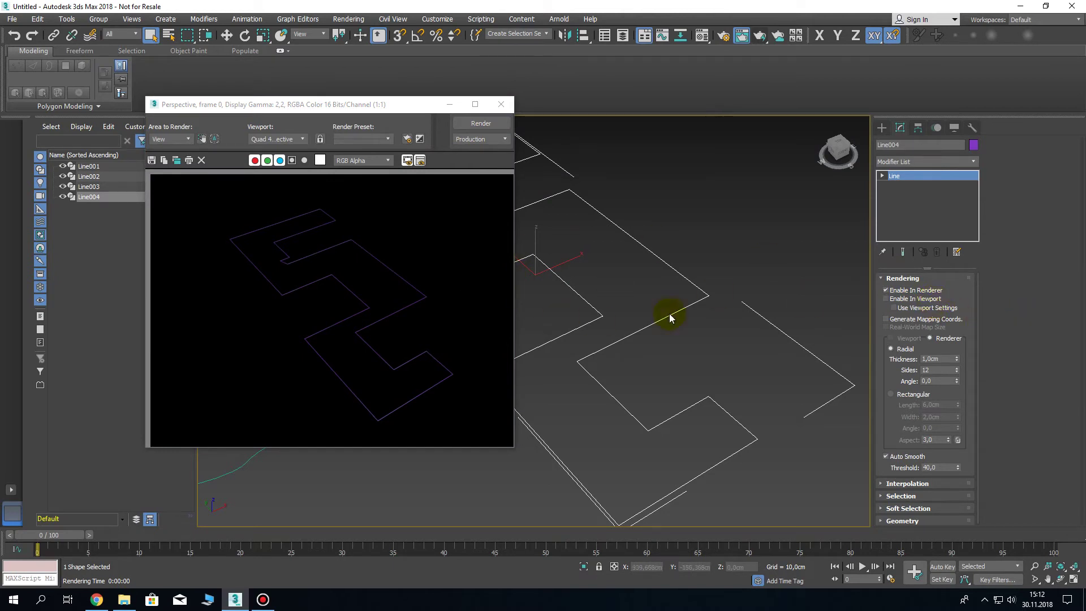
left_click(900, 299)
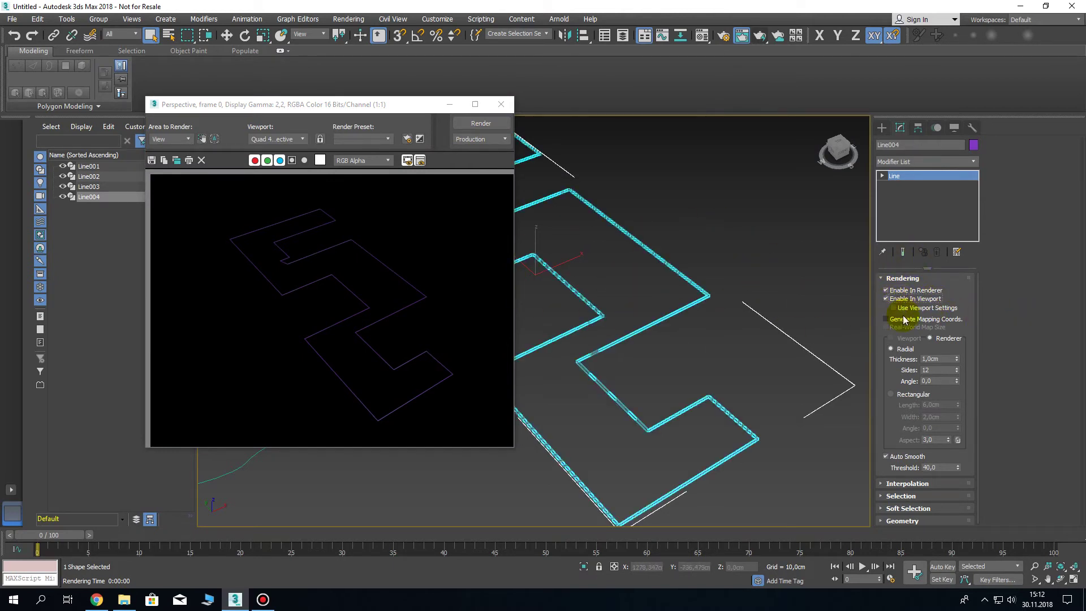
Close the render window and set the spline's Radial Thickness to 10 cm
left_click(502, 108)
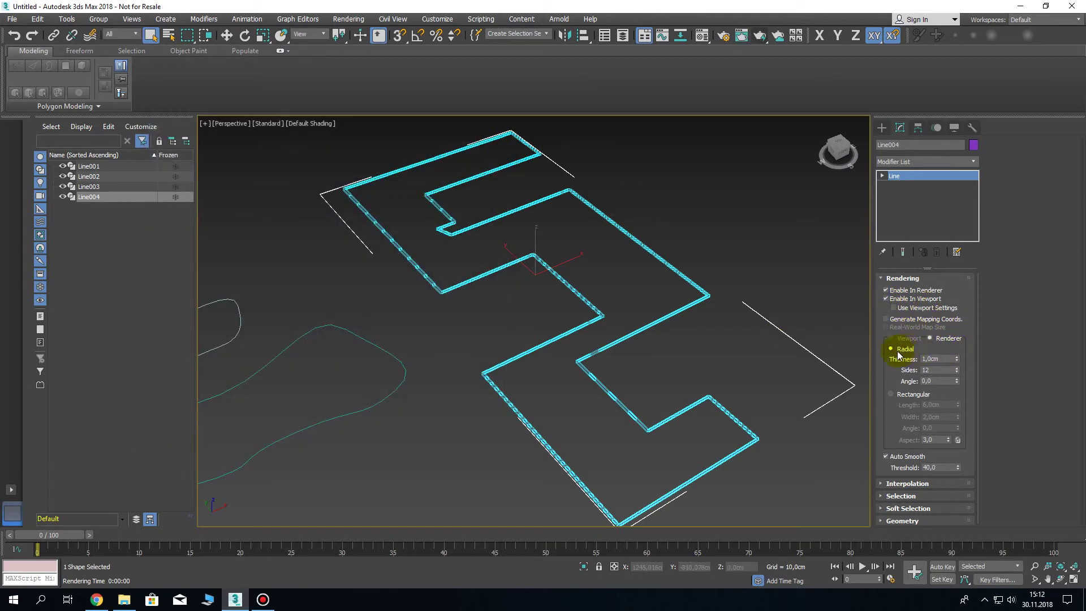
left_click_drag(882, 361, 880, 350)
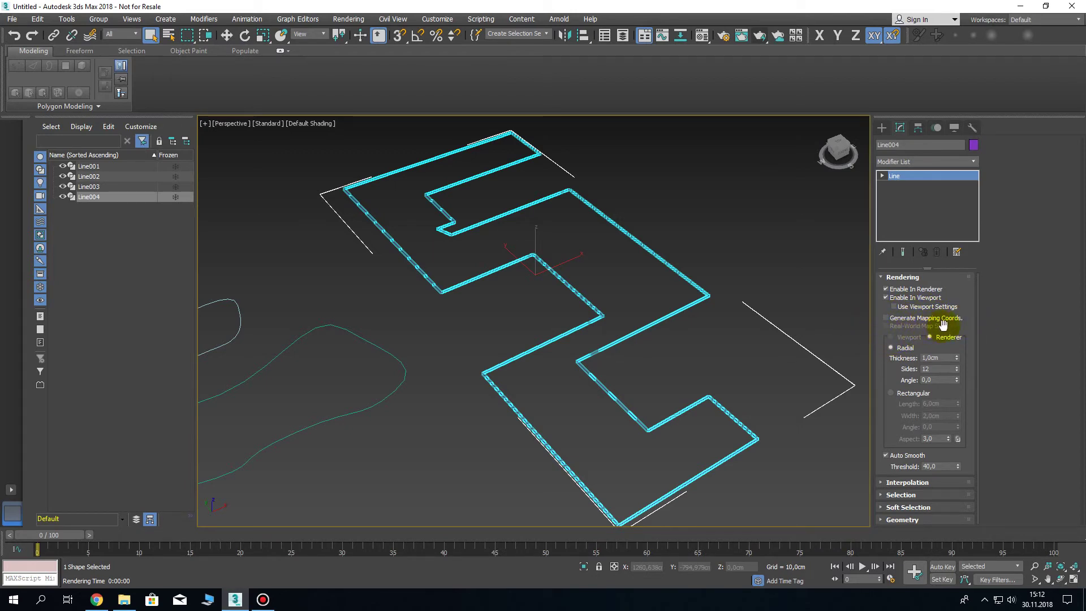
left_click(941, 357)
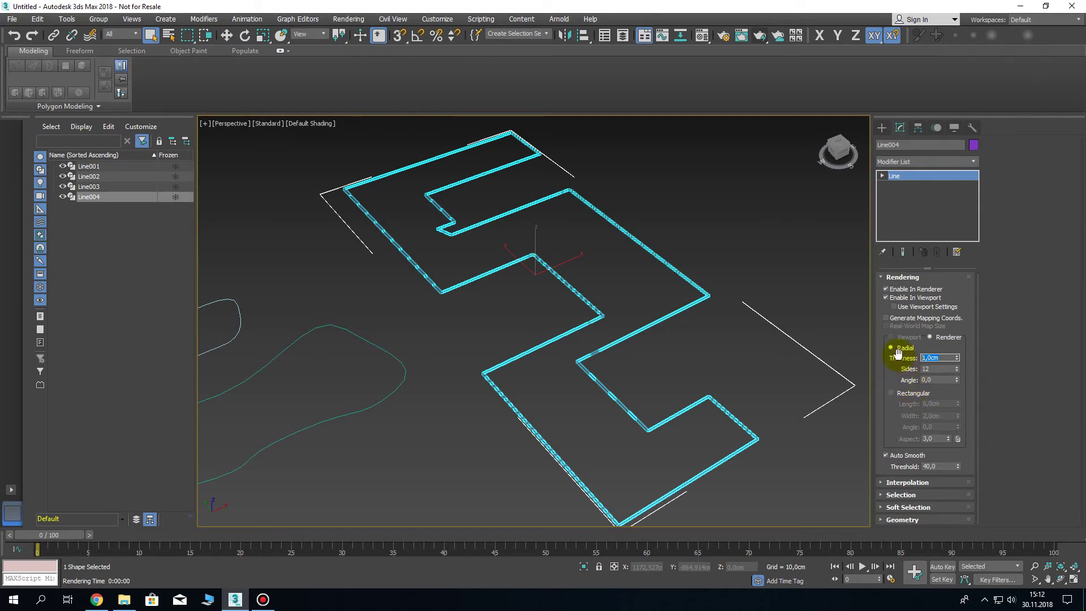
scroll(736, 348, "up", 3)
scroll(741, 347, "up", 3)
scroll(731, 384, "up", 2)
left_click_drag(949, 357, 863, 356)
type("10")
key("Return")
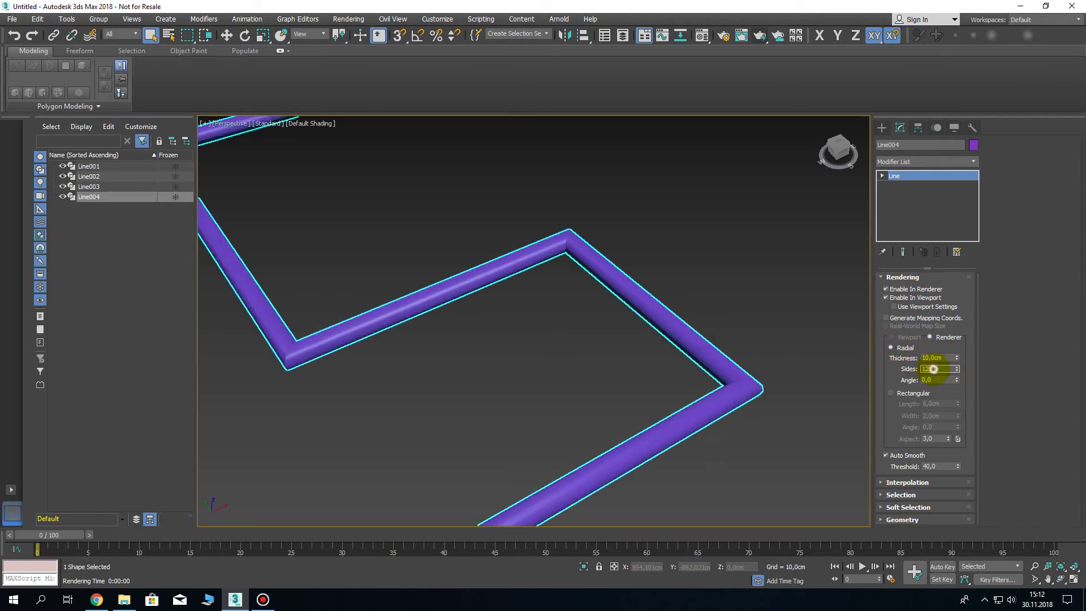
Reduce the tubes to 10 sides and switch the rendering profile to Rectangular
middle_click_drag(727, 395, 625, 279)
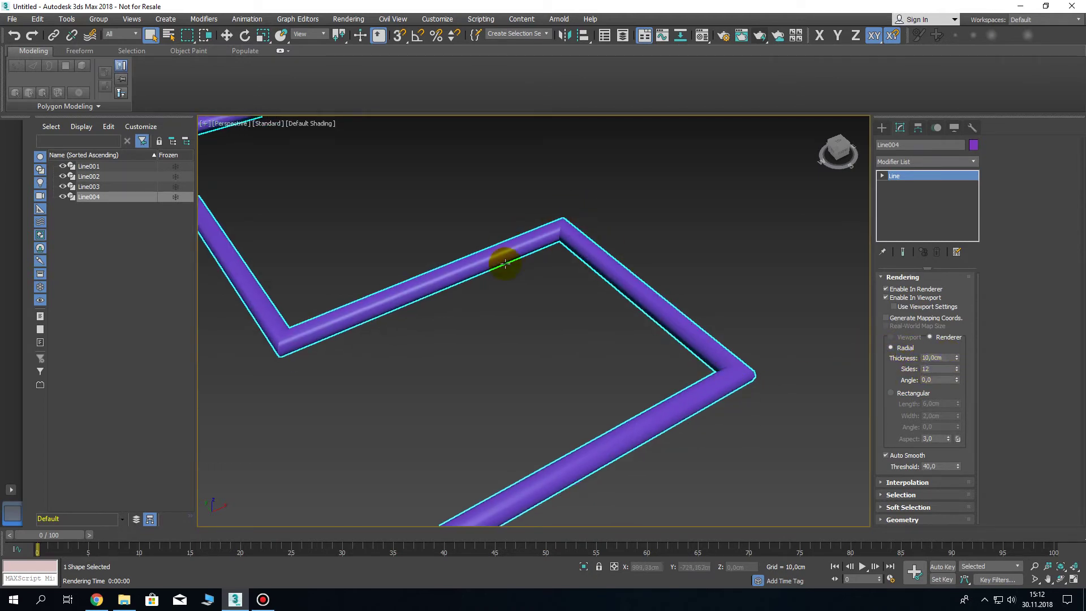
left_click_drag(955, 364, 957, 364)
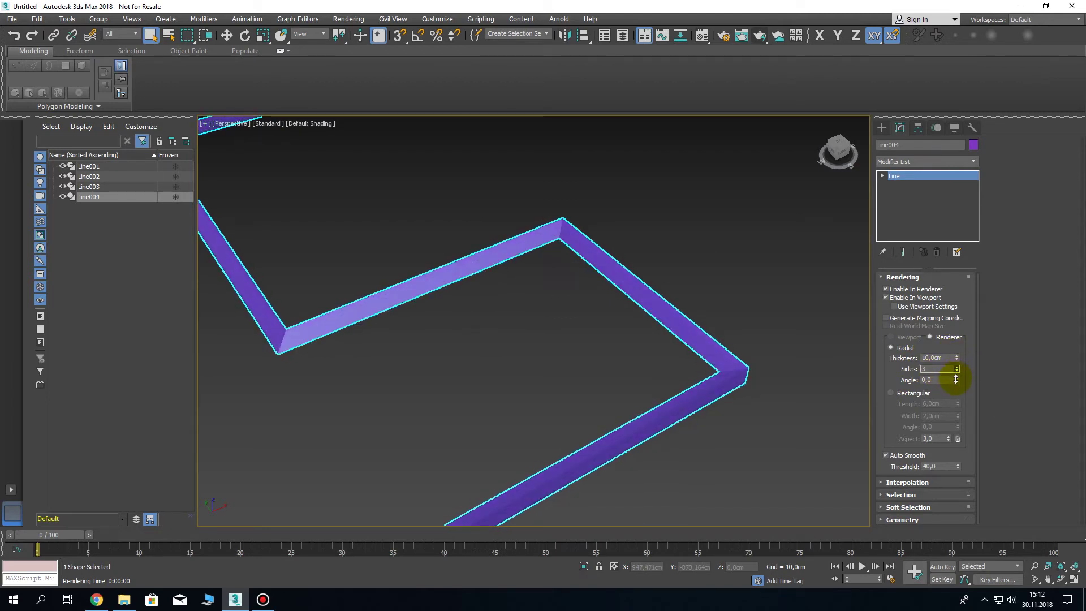
left_click(904, 392)
Set the rectangular profile's Length and Width to 20 cm
mouse_move(601, 425)
middle_mouse_down()
mouse_move(562, 417)
mouse_move(593, 396)
mouse_move(563, 388)
middle_mouse_up()
double_click(938, 403)
type("5")
key("Return")
type("20")
key("Tab")
type("0")
key("Return")
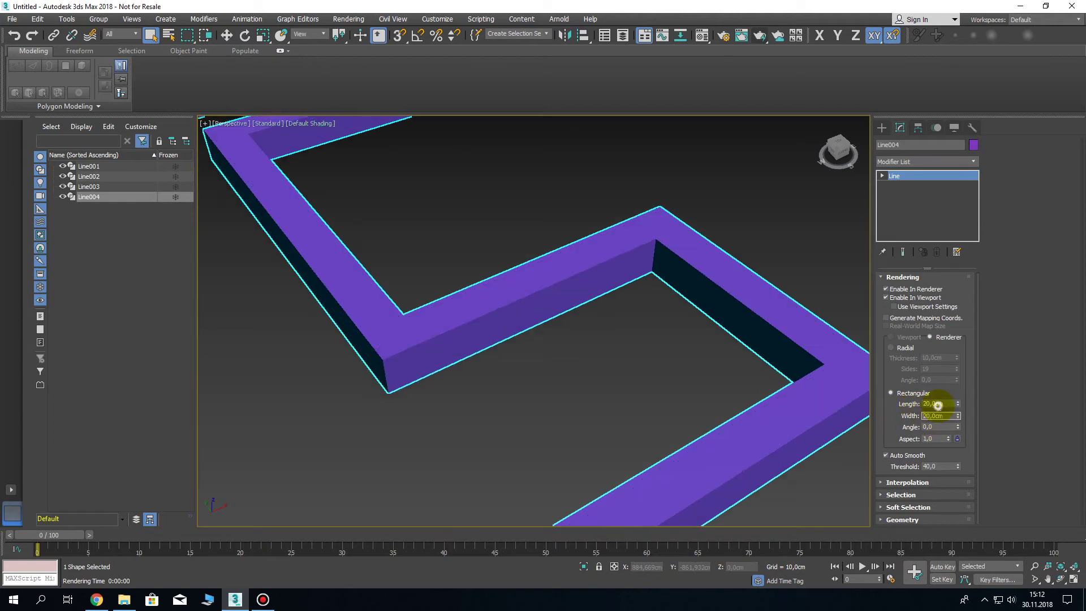
Rotate the rectangular wall profile to an angle of about 4,107
mouse_move(821, 385)
middle_mouse_down()
mouse_move(745, 405)
mouse_move(727, 453)
mouse_move(758, 399)
mouse_move(634, 374)
middle_mouse_up()
scroll(735, 396, "down", 5)
scroll(756, 396, "down", 4)
scroll(696, 382, "down", 1)
scroll(693, 378, "down", 1)
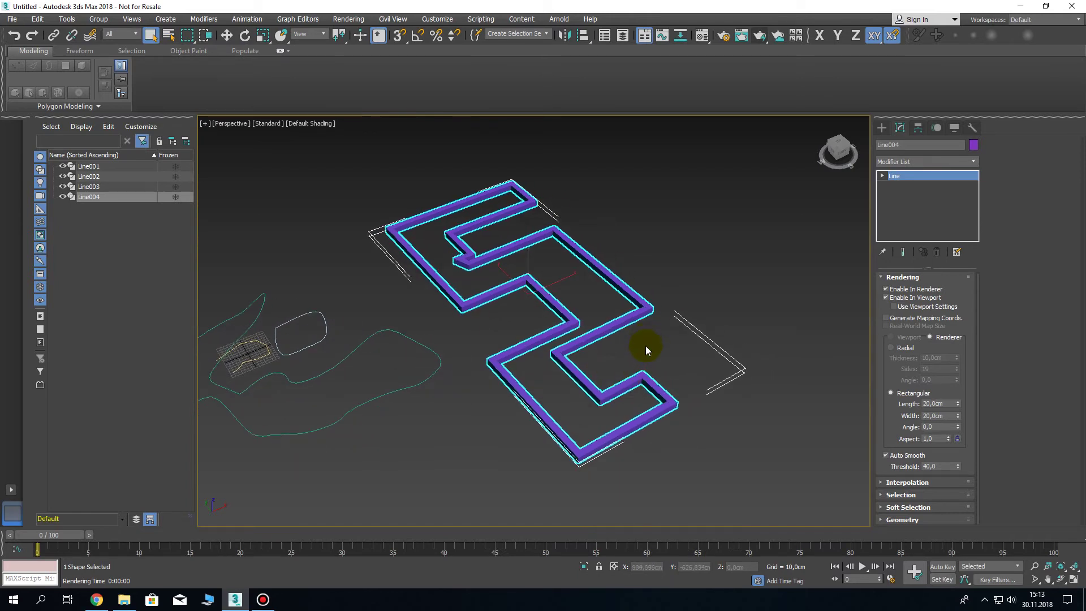
middle_click_drag(615, 342, 631, 327)
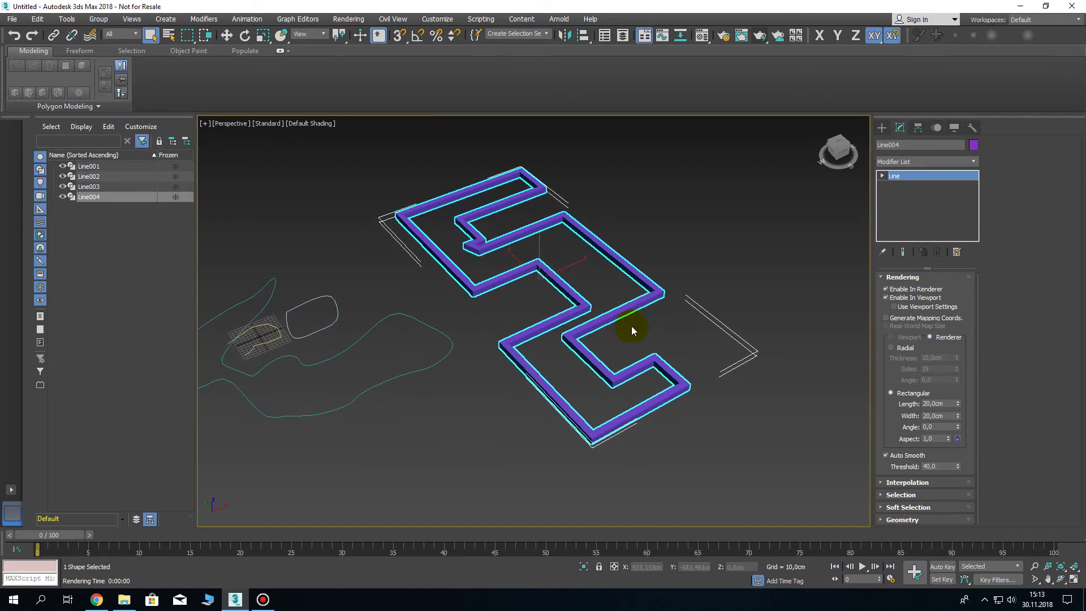
mouse_move(553, 315)
middle_mouse_down()
mouse_move(521, 335)
mouse_move(536, 351)
mouse_move(595, 343)
middle_mouse_up()
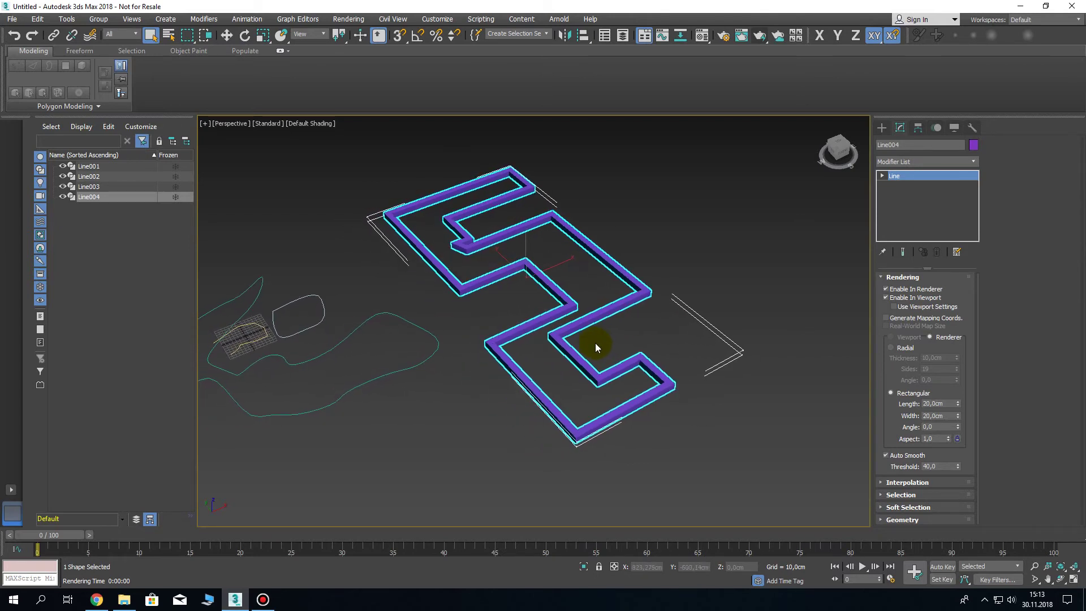
mouse_move(957, 425)
left_mouse_down()
mouse_move(948, 313)
mouse_move(869, 341)
mouse_move(619, 364)
left_mouse_up()
scroll(617, 373, "up", 5)
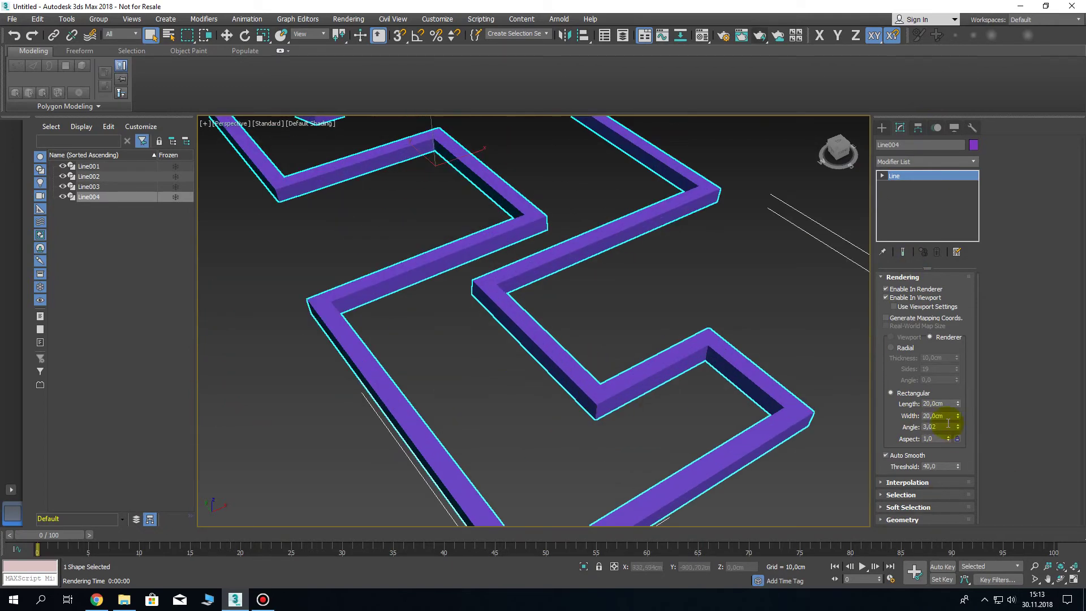
mouse_move(960, 428)
left_mouse_down()
mouse_move(917, 288)
mouse_move(950, 441)
left_mouse_up()
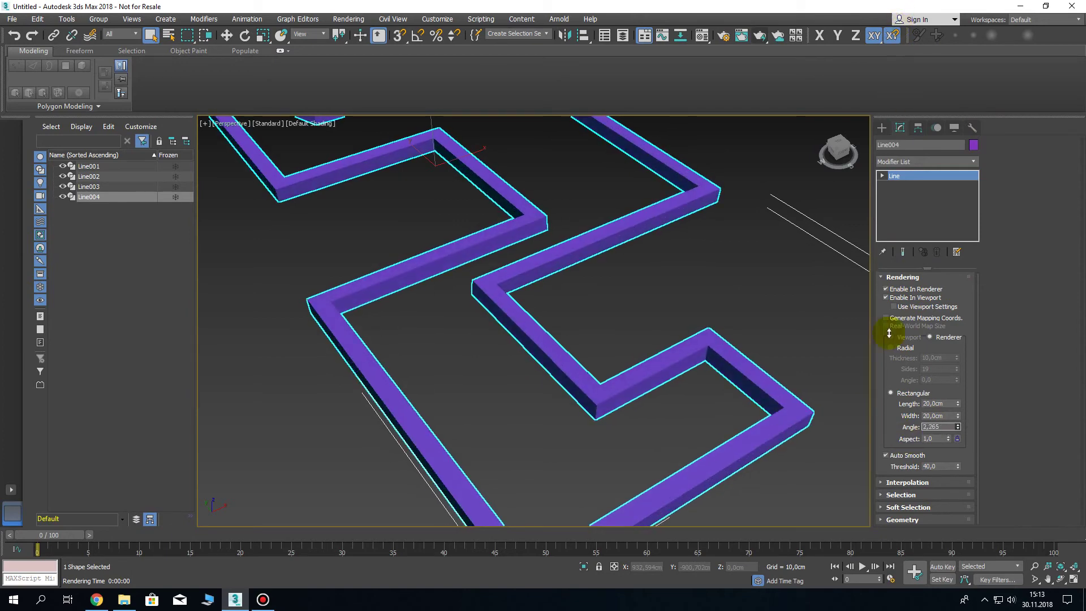
Lock the aspect ratio and resize Length and Width to 14,416 cm
left_click(957, 439)
mouse_move(956, 395)
left_mouse_down()
mouse_move(943, 330)
mouse_move(955, 422)
left_mouse_up()
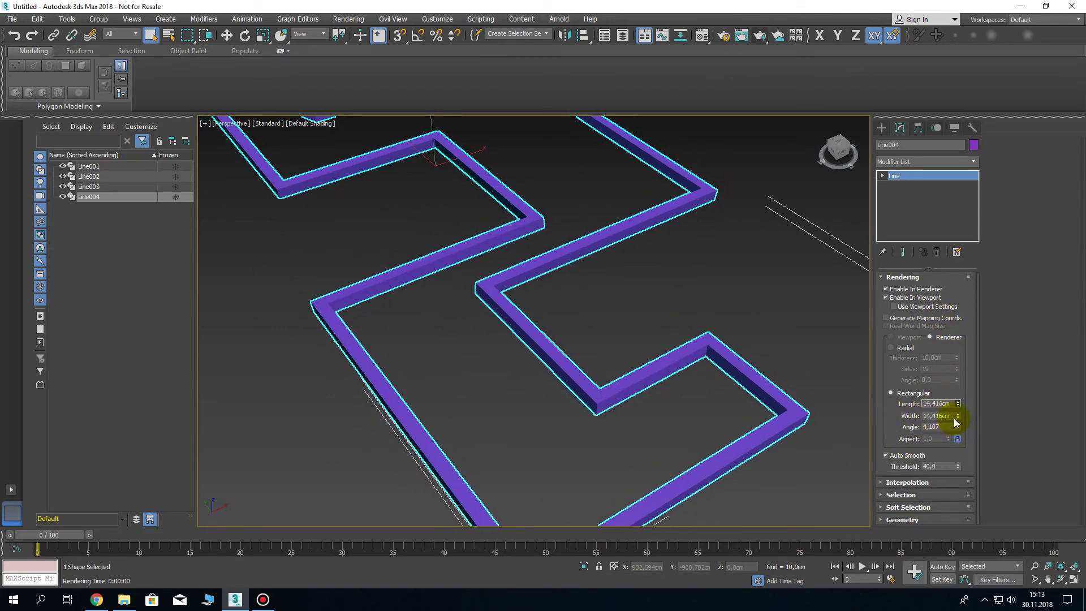
left_click(957, 438)
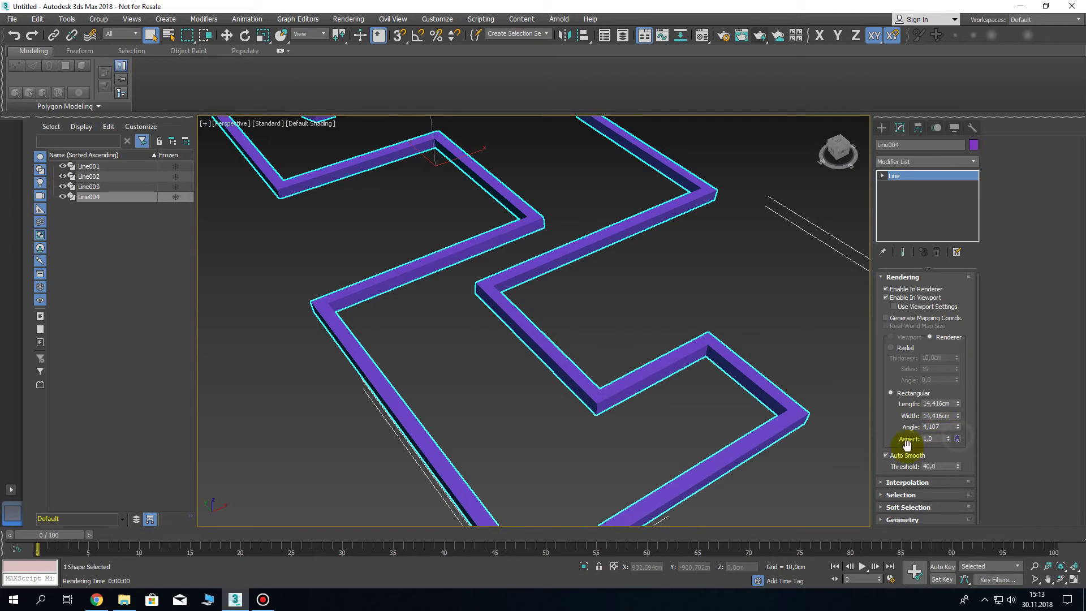
Toggle Auto Smooth in the Rendering rollout to compare the wall shading
left_click(896, 455)
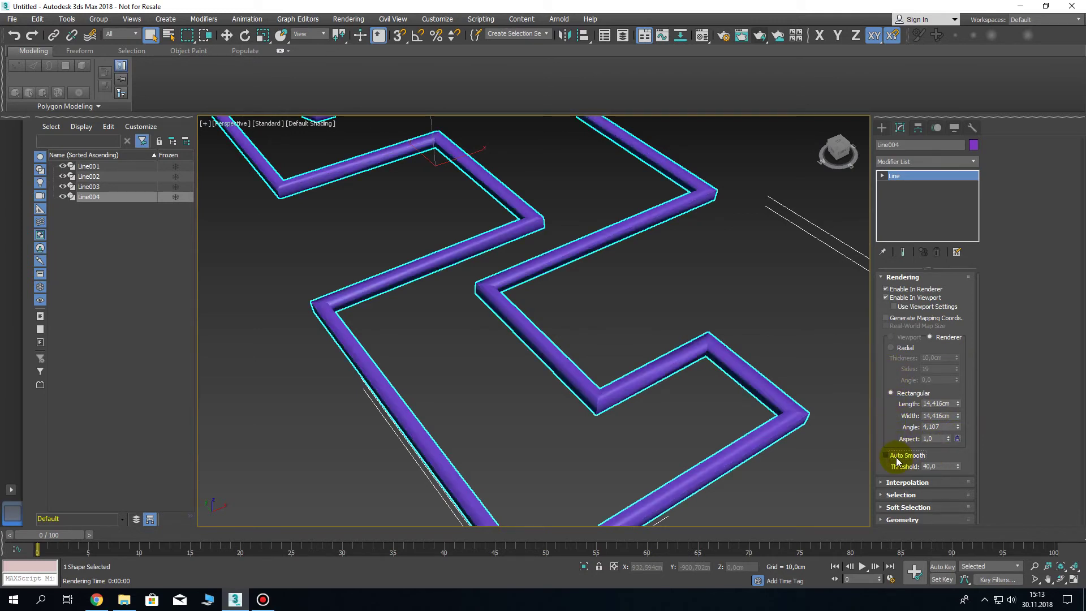
middle_click_drag(780, 405, 753, 410)
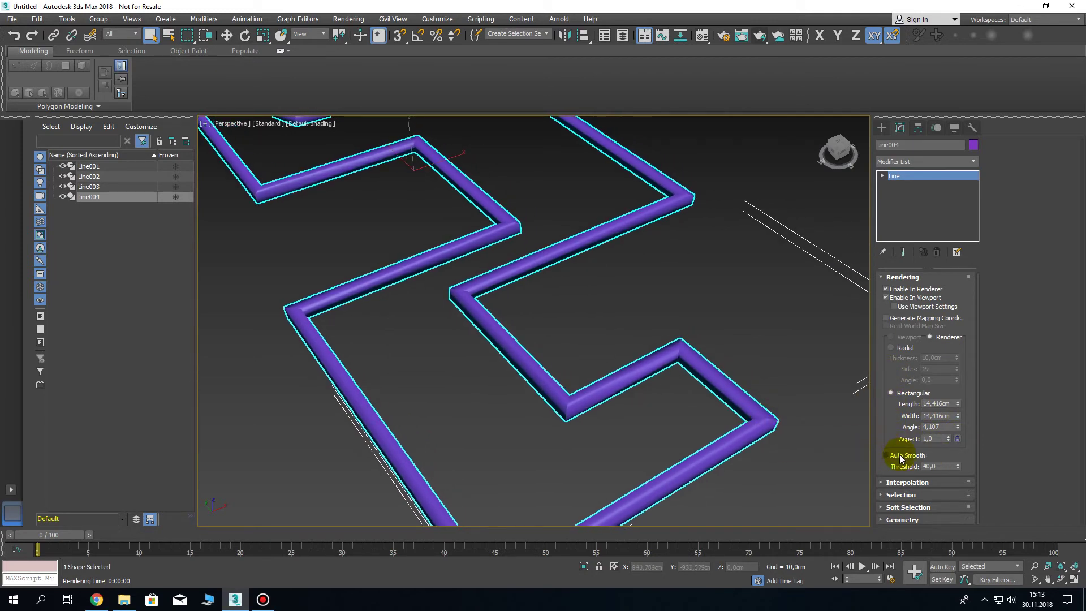
left_click(885, 455)
left_click(900, 457)
scroll(638, 417, "up", 5)
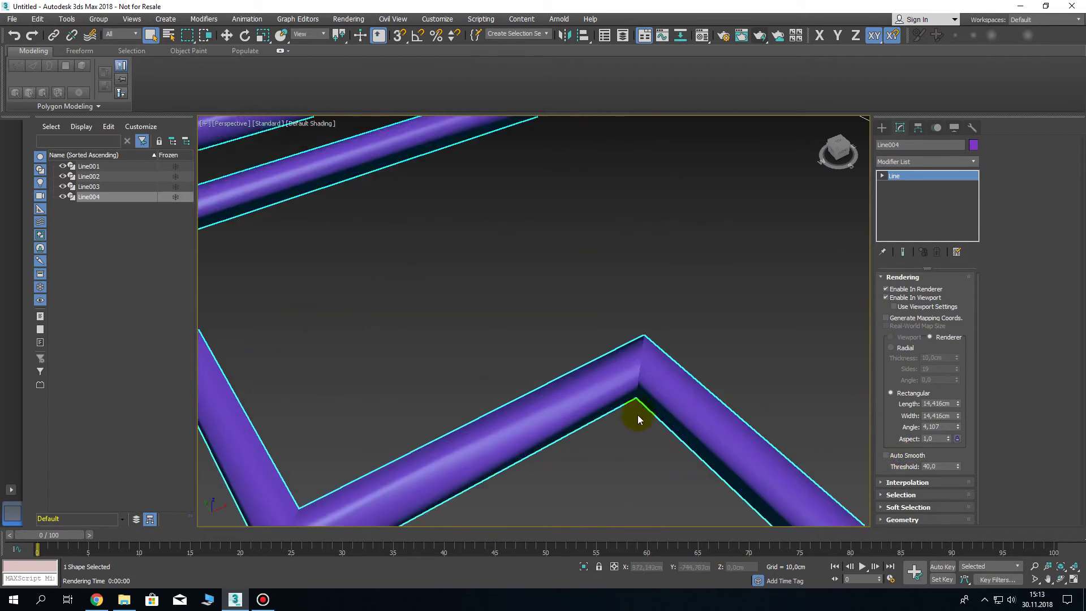
scroll(644, 390, "down", 2)
scroll(666, 351, "down", 2)
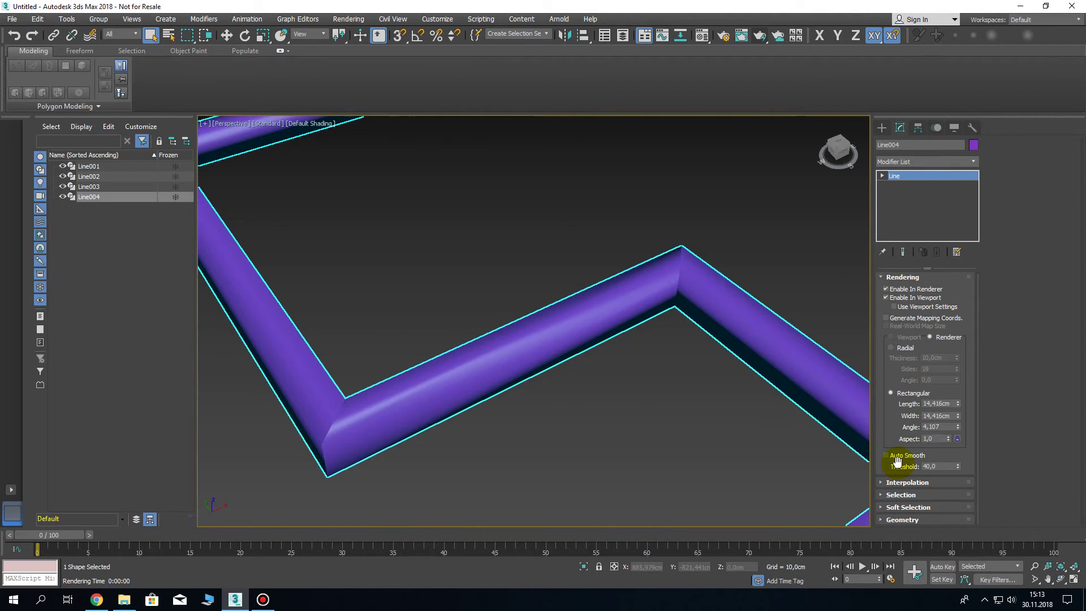
left_click(900, 457)
Add a Smooth modifier with Auto Smooth on, Prevent Indirect off and threshold 45
left_click(896, 164)
type("s")
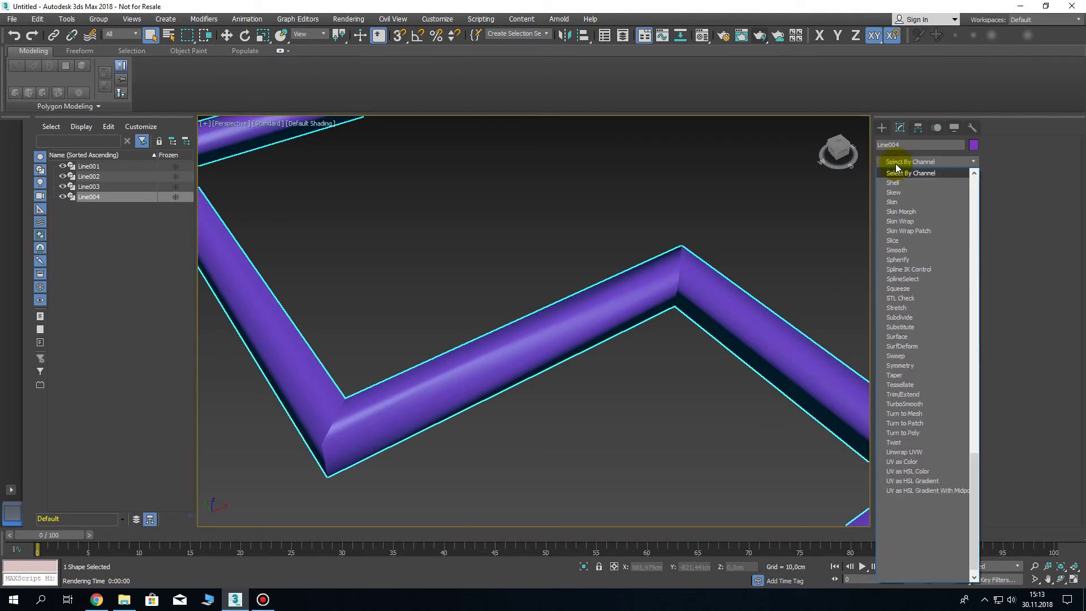
type("k")
left_click(896, 240)
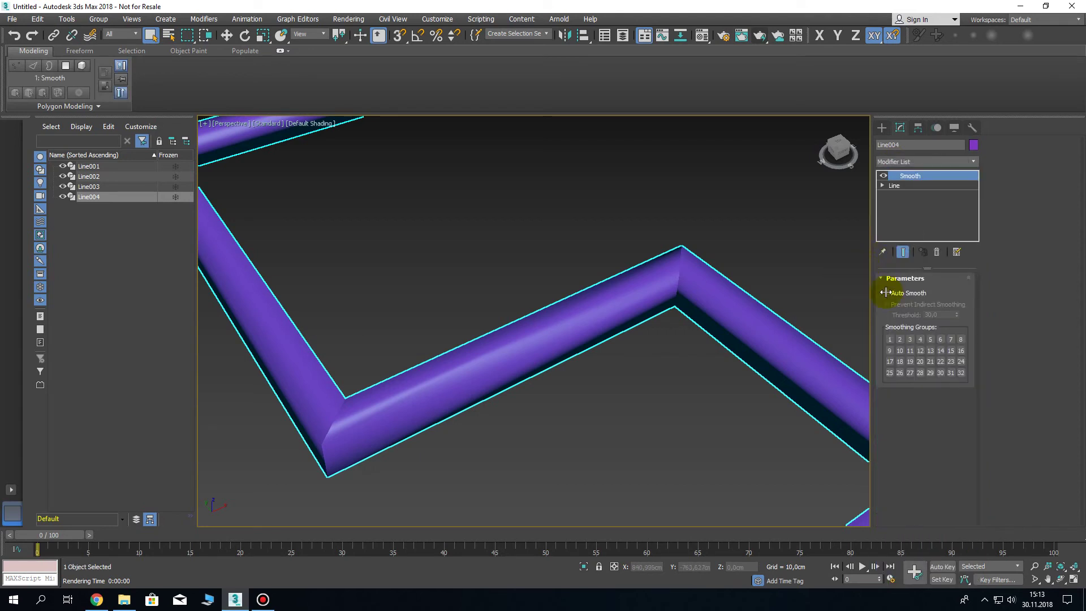
left_click(895, 296)
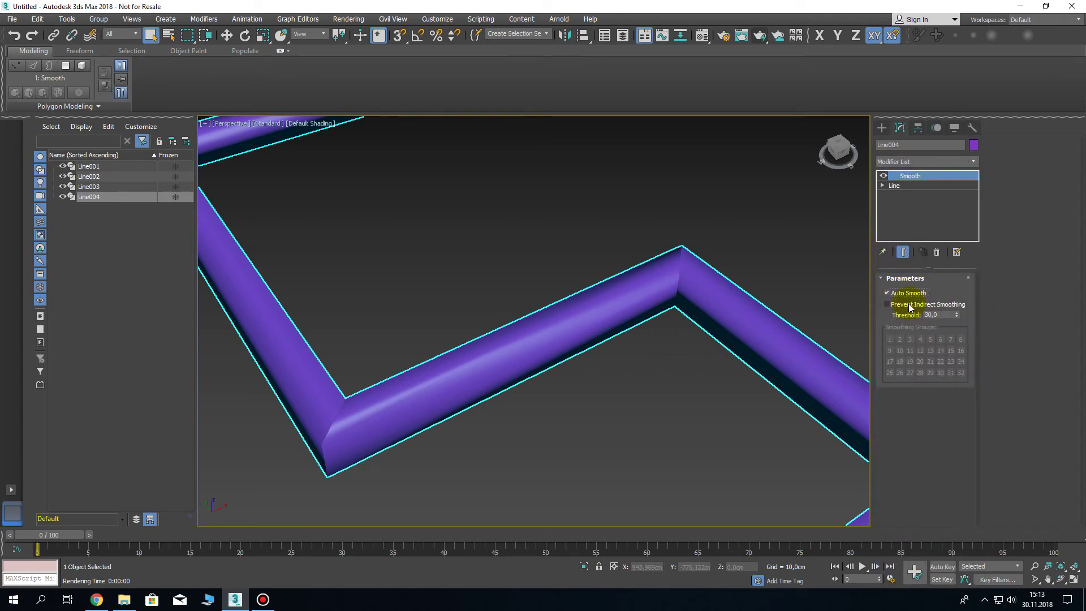
left_click(908, 306)
double_click(952, 315)
type("45")
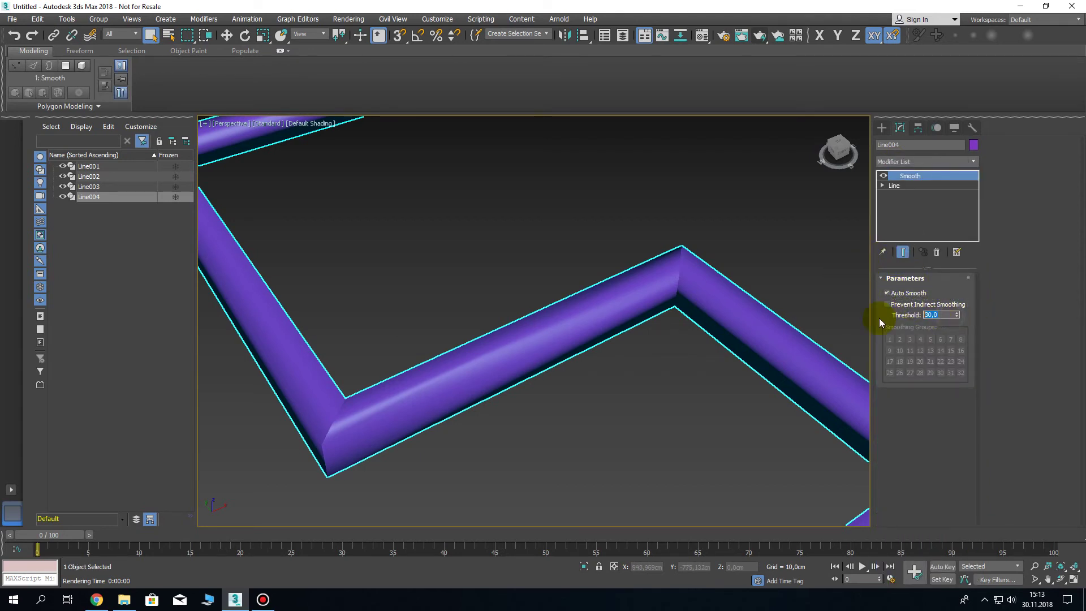
key("Return")
Toggle Auto Smooth, show Edged Faces with F4, then delete the Smooth modifier
mouse_move(695, 363)
middle_mouse_down()
mouse_move(681, 346)
mouse_move(703, 380)
middle_mouse_up()
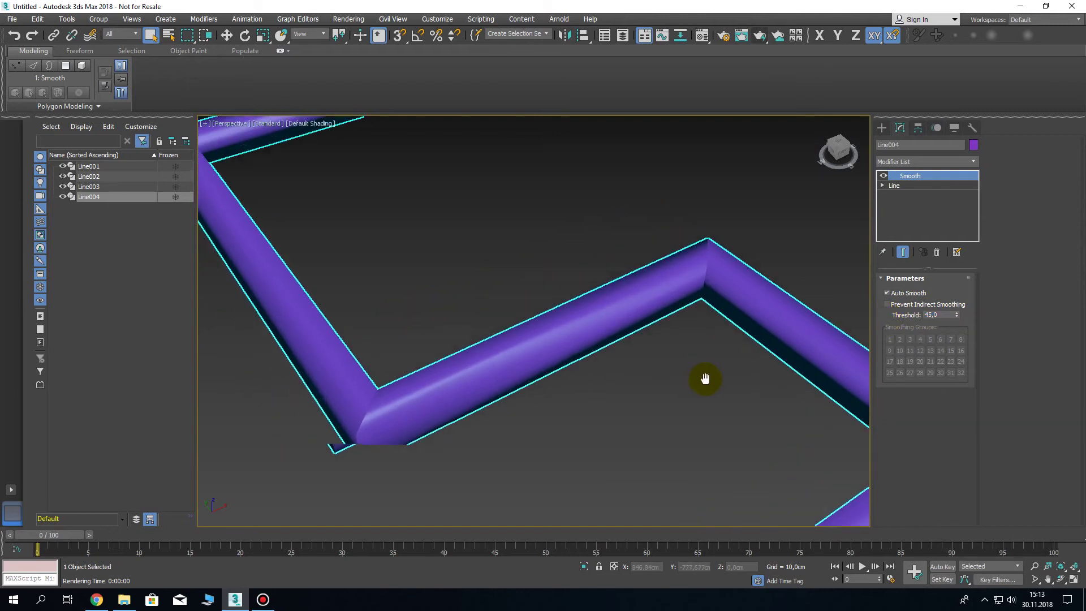
left_click(904, 293)
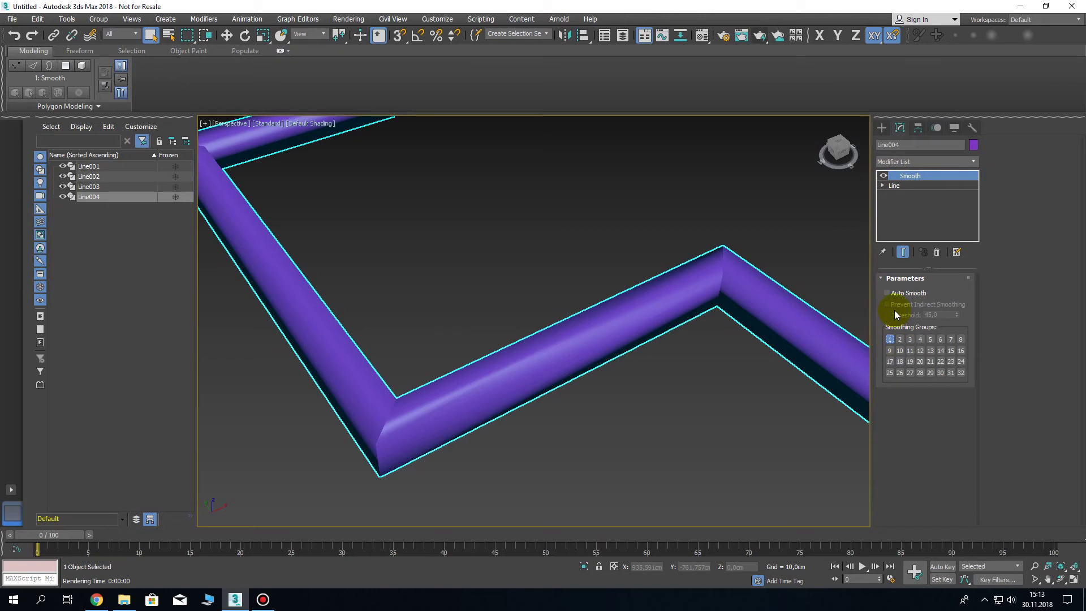
left_click(899, 294)
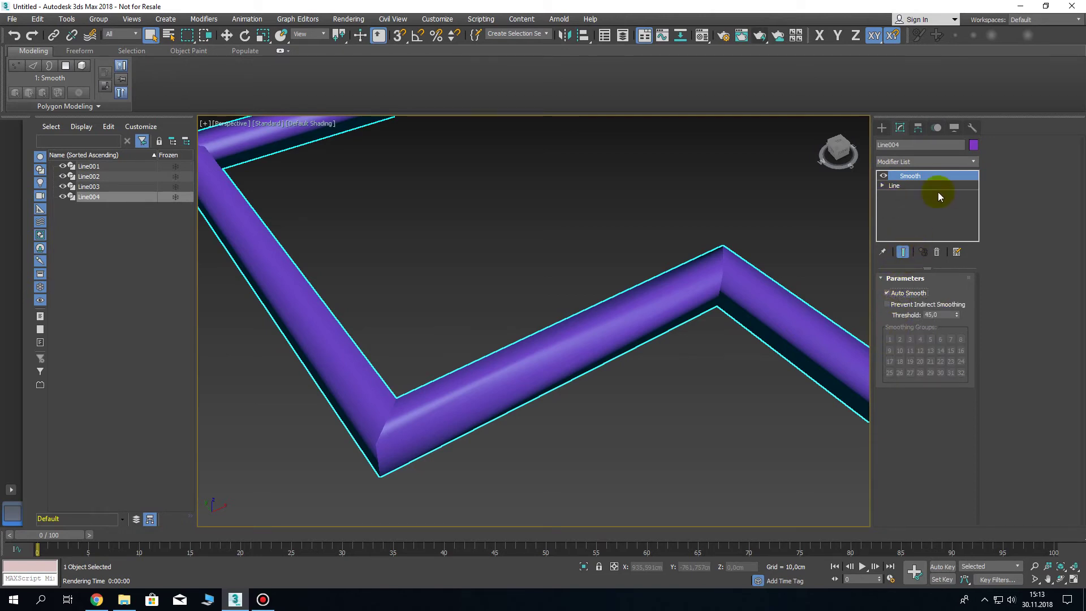
scroll(686, 263, "down", 2)
scroll(706, 249, "down", 3)
scroll(630, 296, "down", 3)
scroll(639, 308, "down", 2)
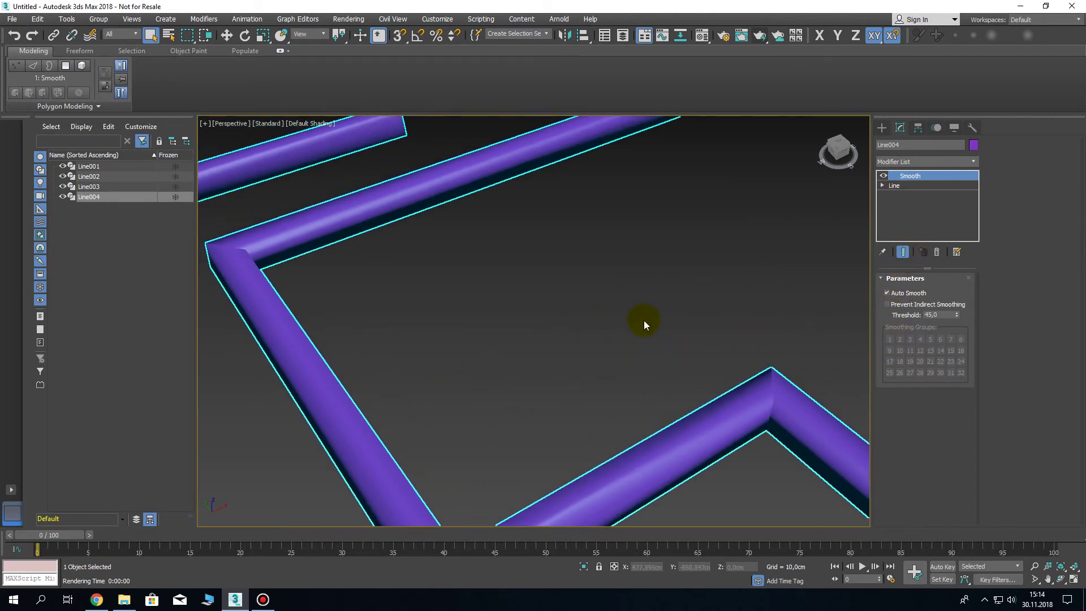
key("F4")
scroll(622, 334, "down", 3)
scroll(594, 342, "down", 2)
scroll(589, 354, "up", 3)
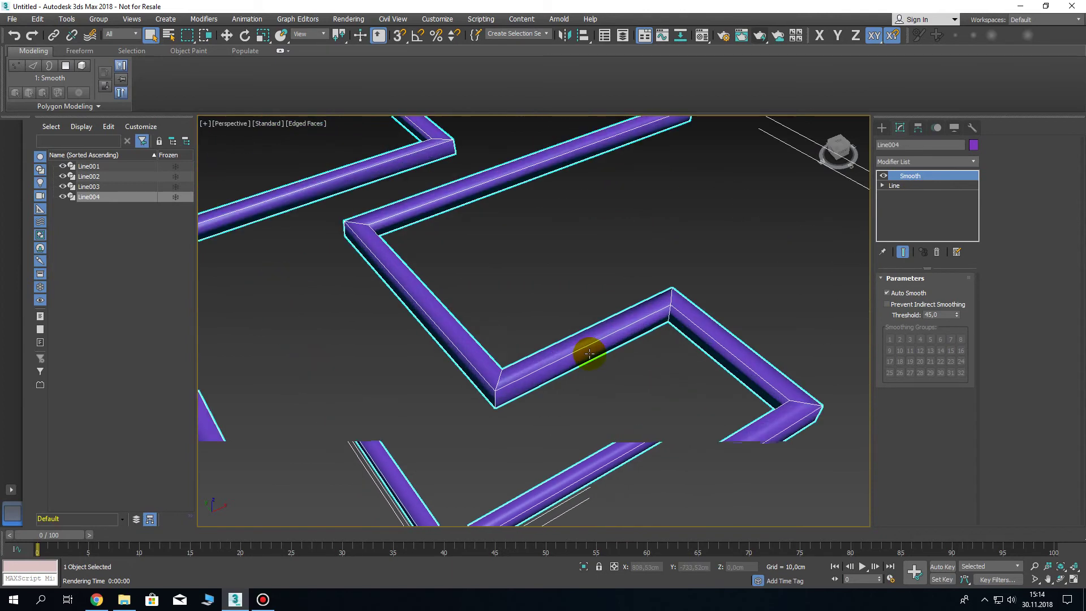
scroll(589, 353, "up", 2)
scroll(594, 358, "up", 1)
left_click(937, 252)
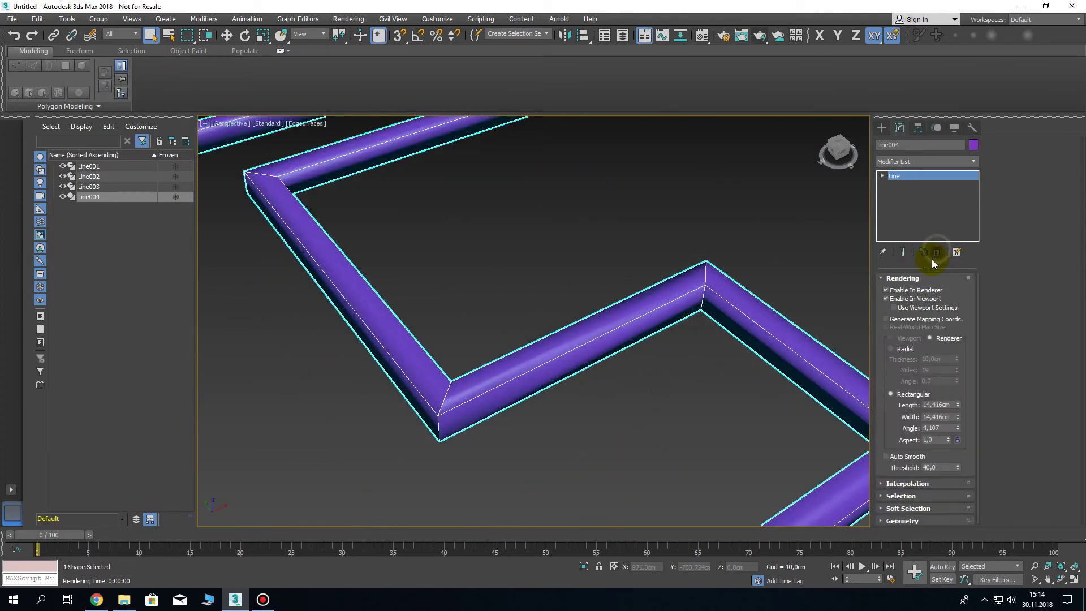
Turn Auto Smooth back on for the rendered tube and collapse the Rendering rollout
left_click(902, 458)
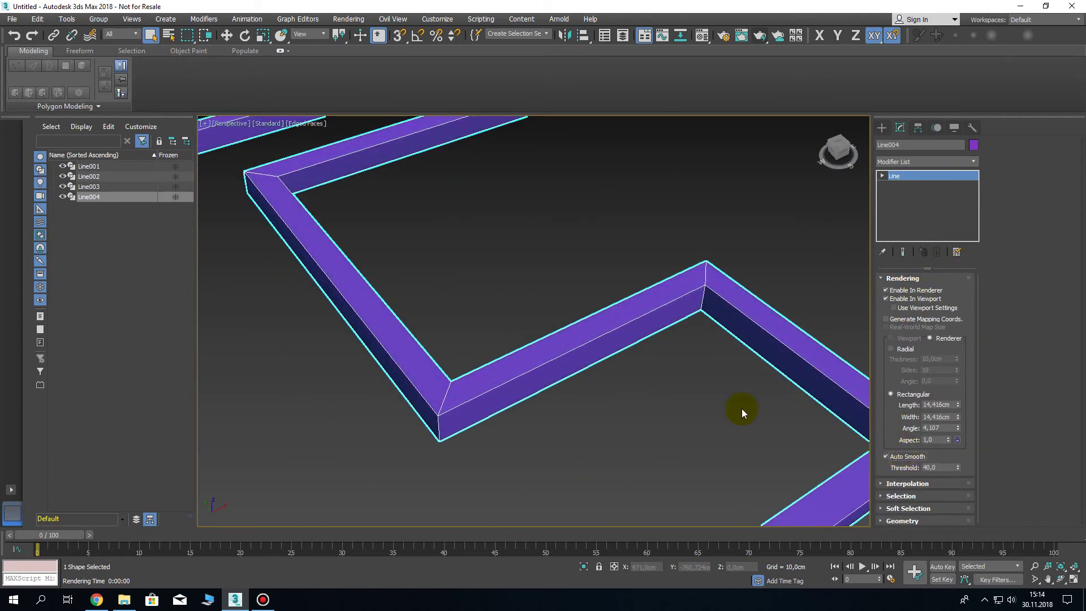
mouse_move(477, 425)
middle_mouse_down()
mouse_move(461, 392)
mouse_move(484, 417)
middle_mouse_up()
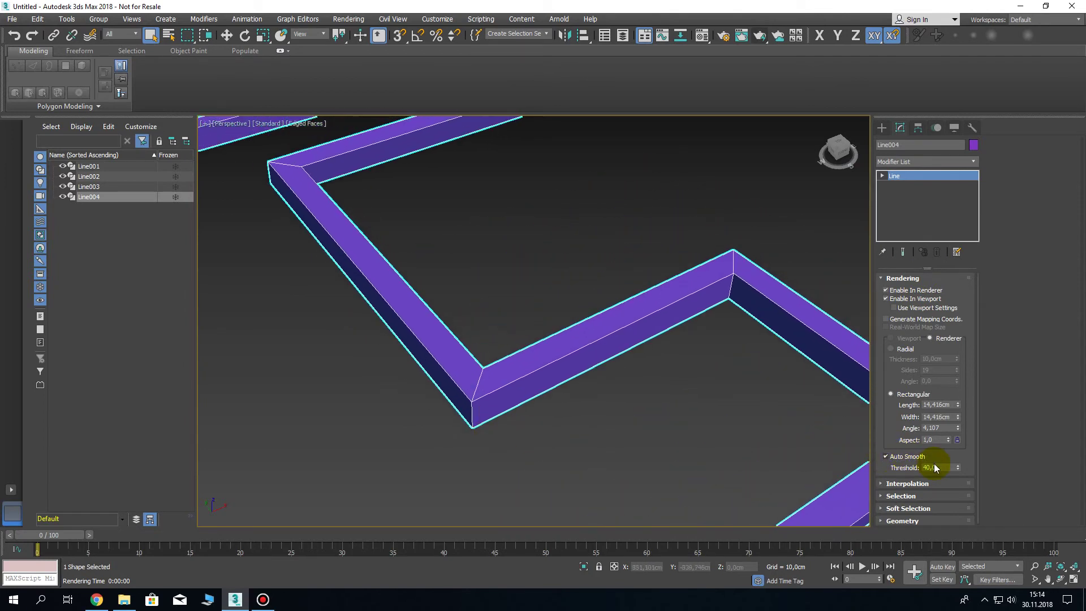
left_click(885, 277)
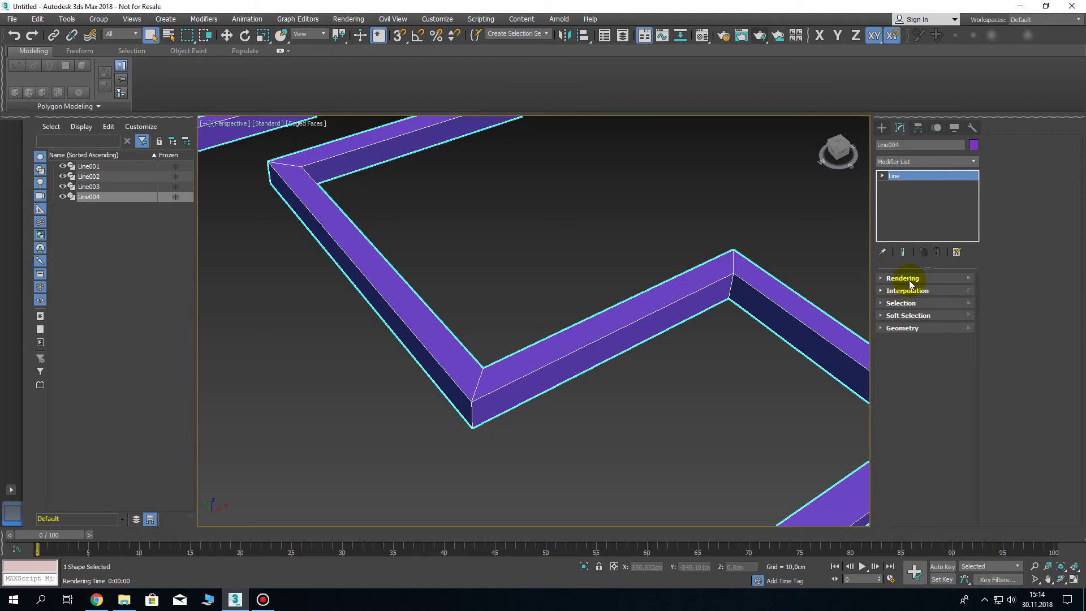
Lower interpolation Steps to 1 and expand the Selection rollout
left_click(905, 290)
middle_click_drag(800, 315, 788, 324)
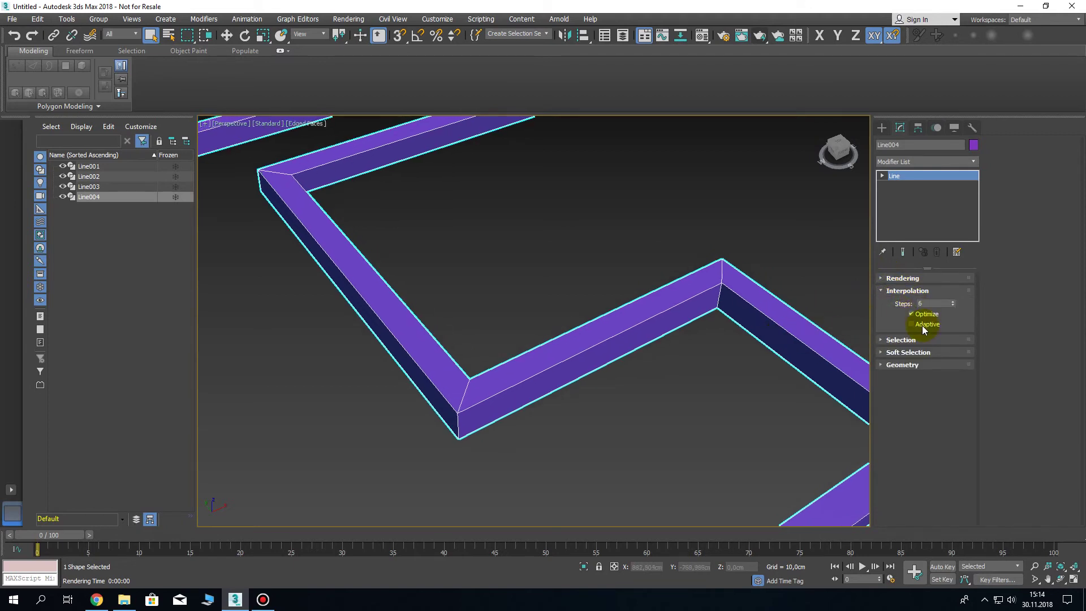
left_click(952, 307)
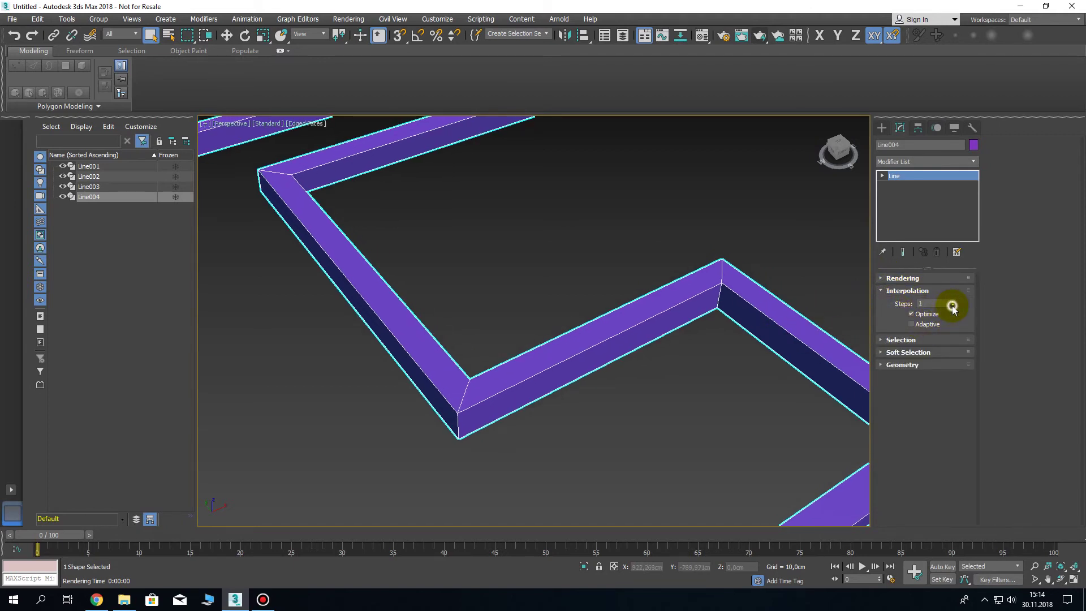
left_click(896, 290)
scroll(791, 345, "down", 2)
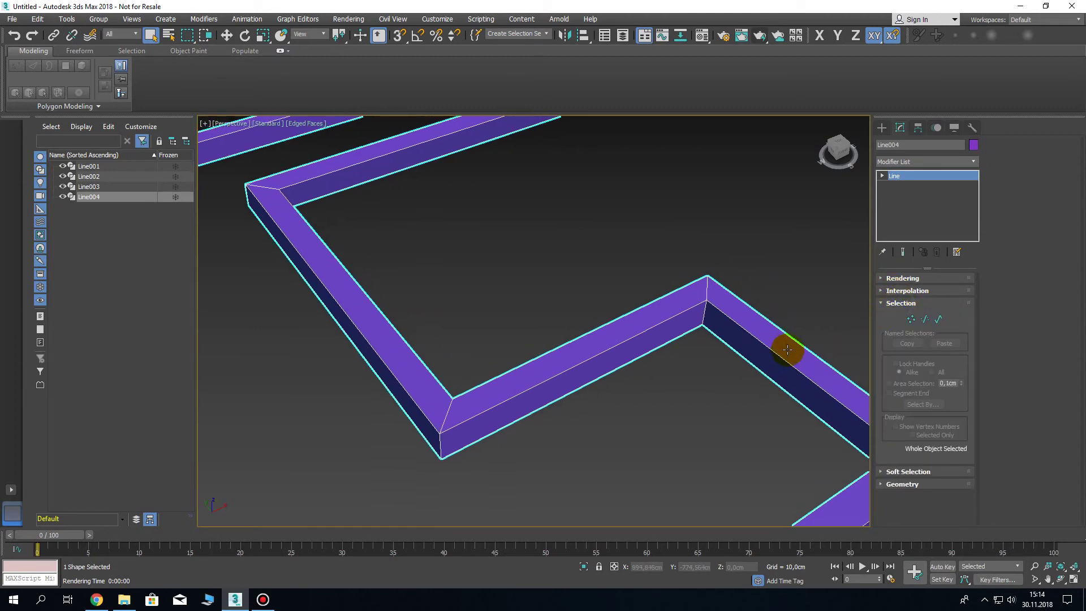
scroll(787, 349, "down", 3)
scroll(787, 349, "down", 3)
middle_click_drag(710, 368, 709, 408)
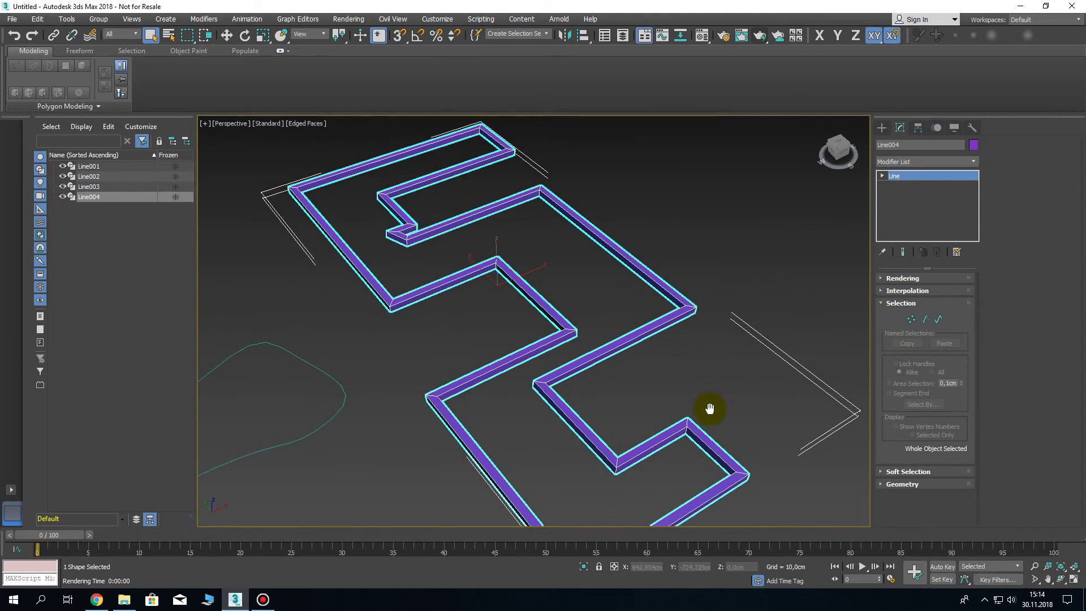
Enter Vertex level, pick a corner vertex, and turn off Enable In Viewport rendering
left_click(911, 321)
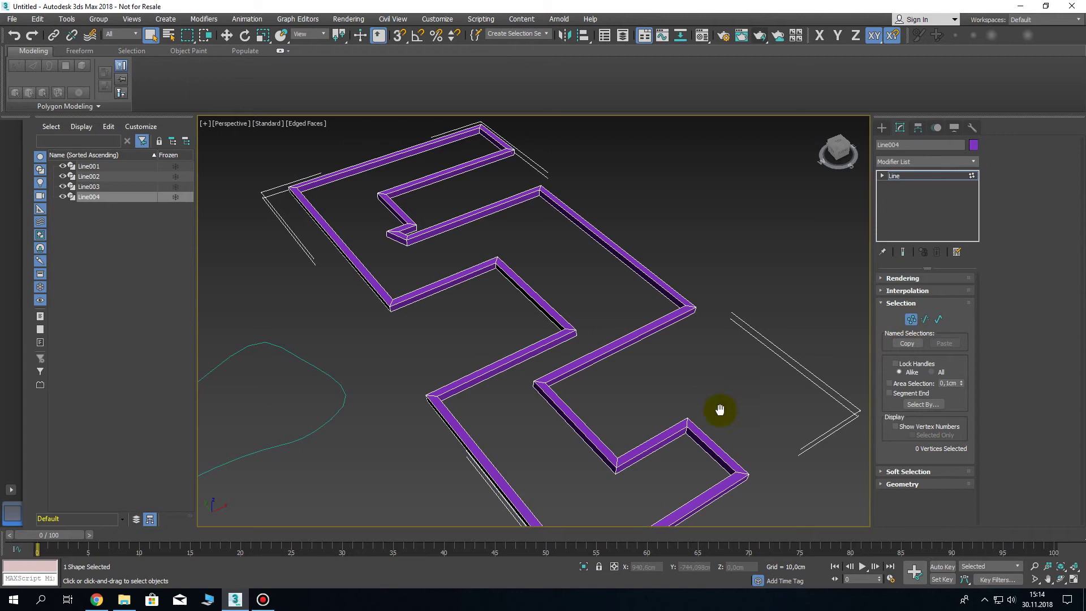
middle_click_drag(719, 411, 716, 359)
left_click(688, 390)
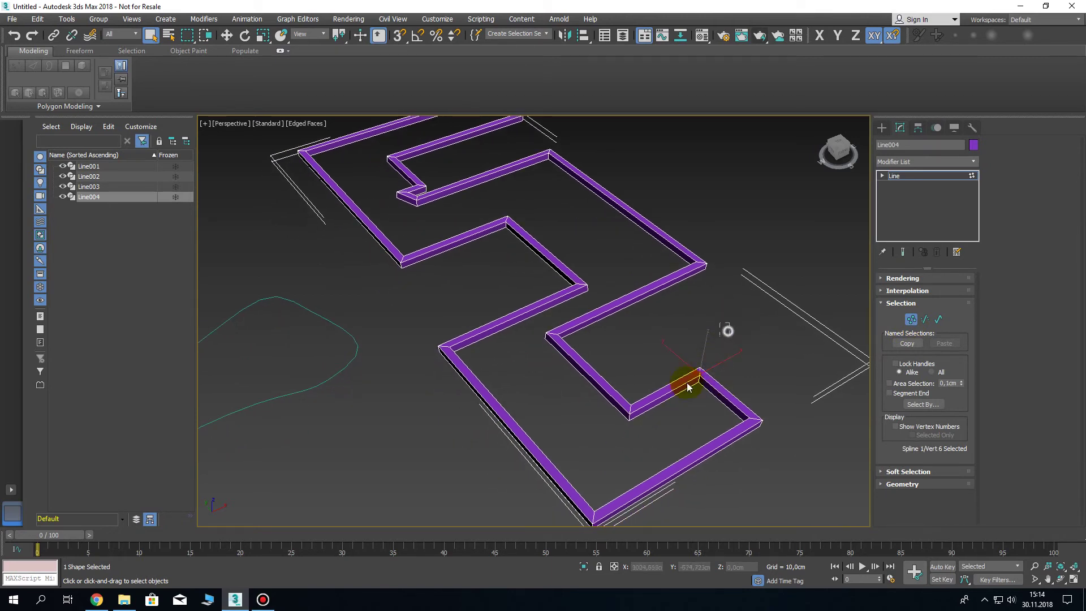
left_click(896, 278)
left_click(893, 300)
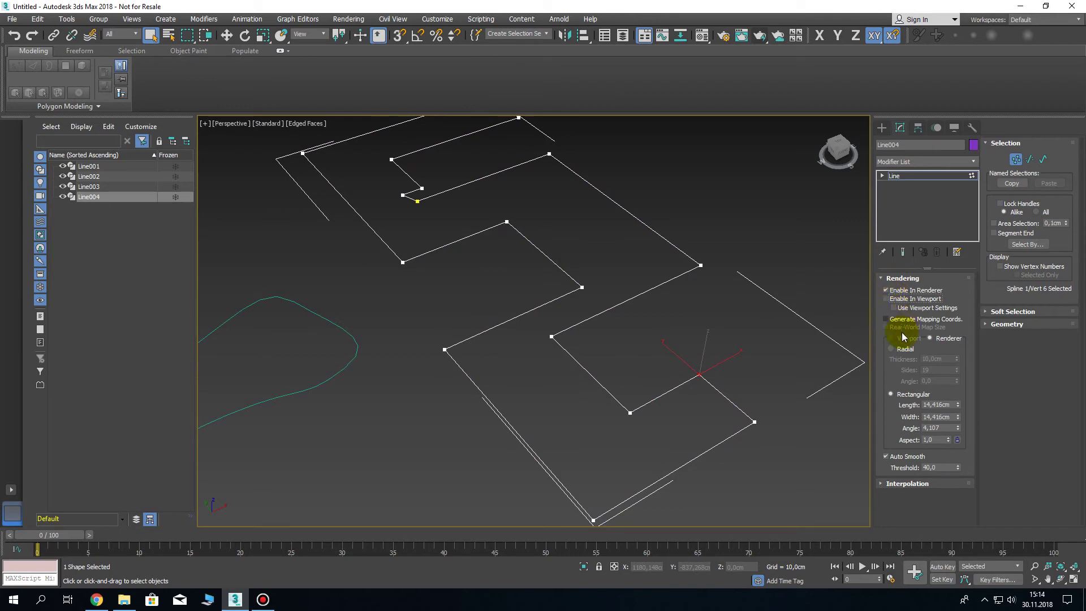
left_click(884, 279)
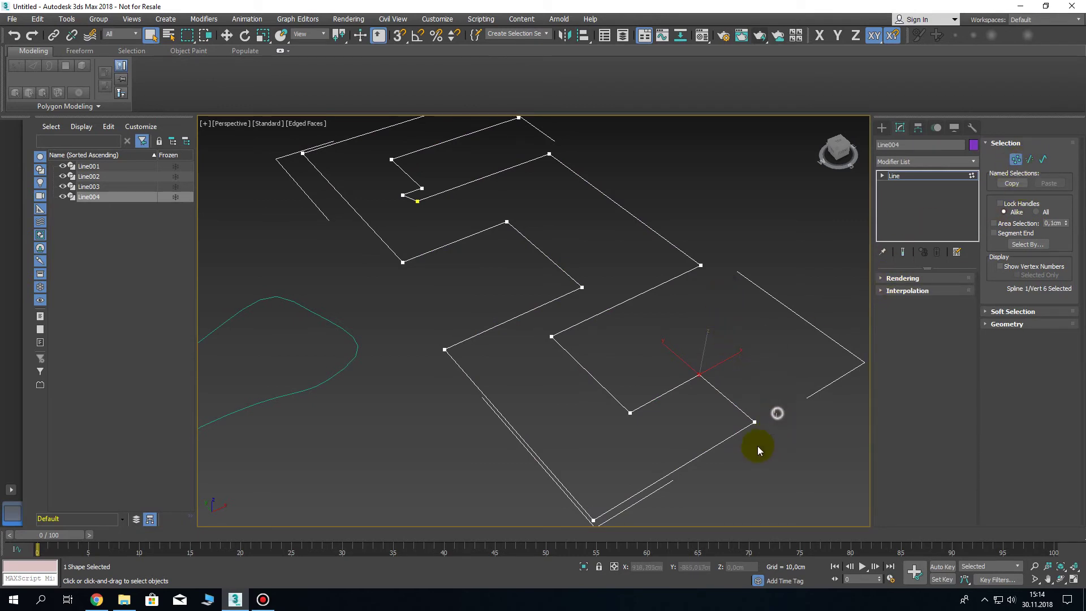
scroll(761, 433, "up", 3)
Move a lower corner vertex of the maze to a new position
key("w")
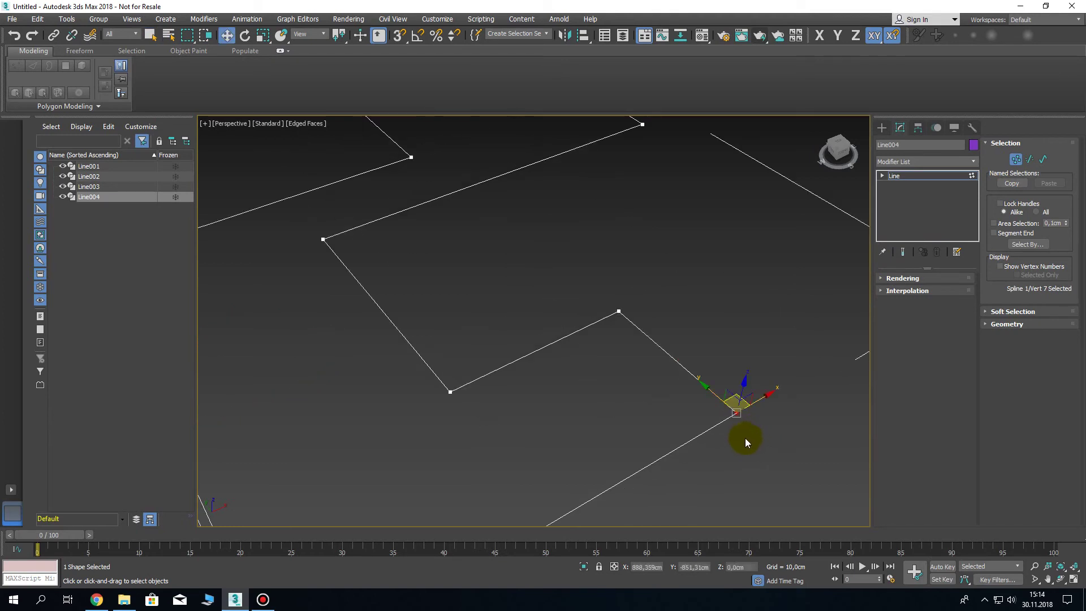
left_click_drag(593, 352, 588, 346)
left_click(450, 390)
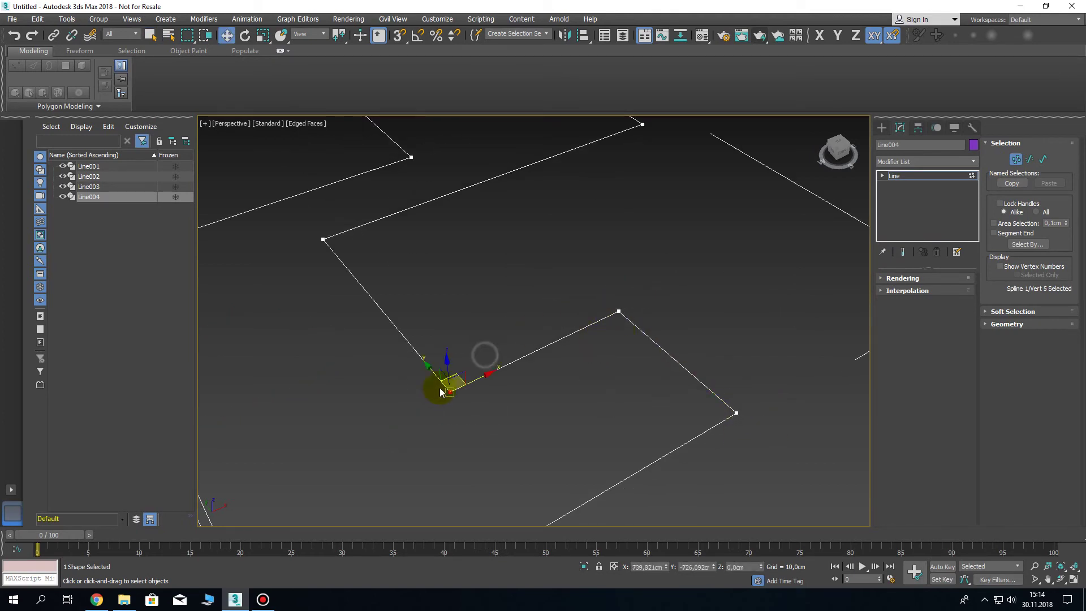
mouse_move(456, 375)
left_mouse_down()
mouse_move(537, 262)
mouse_move(347, 388)
mouse_move(286, 412)
left_mouse_up()
mouse_move(286, 413)
middle_mouse_down("alt")
mouse_move(419, 395)
mouse_move(740, 303)
middle_mouse_up("alt")
left_click(637, 339)
Shift another corner vertex left along X and frame it for editing
mouse_move(528, 424)
middle_mouse_down("alt")
mouse_move(553, 491)
mouse_move(381, 504)
mouse_move(417, 387)
mouse_move(433, 414)
middle_mouse_up("alt")
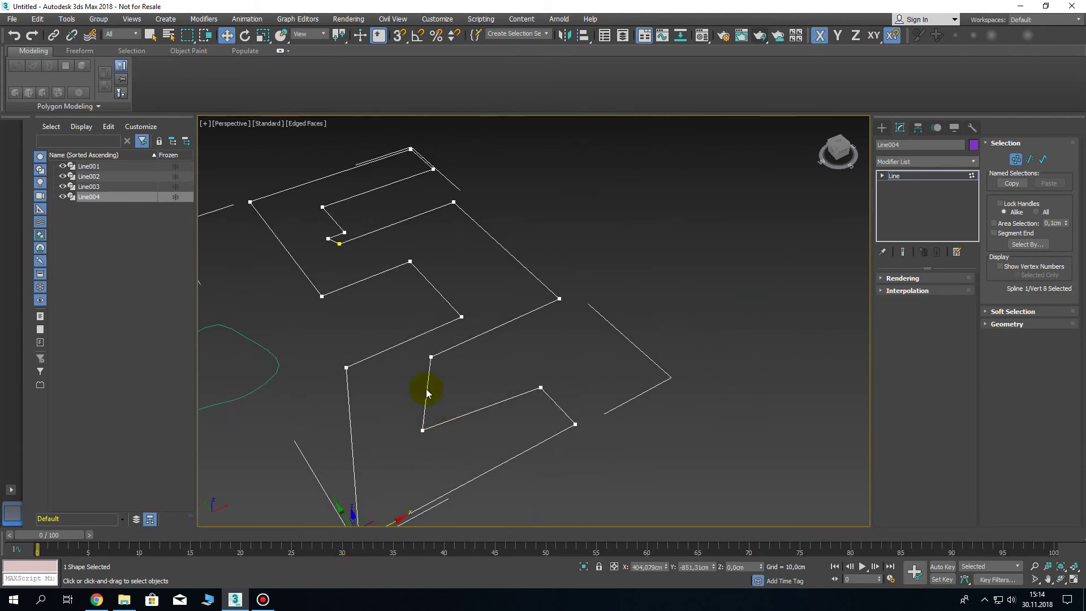
left_click(410, 262)
left_click_drag(402, 276, 383, 282)
mouse_move(606, 308)
middle_mouse_down()
mouse_move(548, 323)
mouse_move(524, 296)
middle_mouse_up()
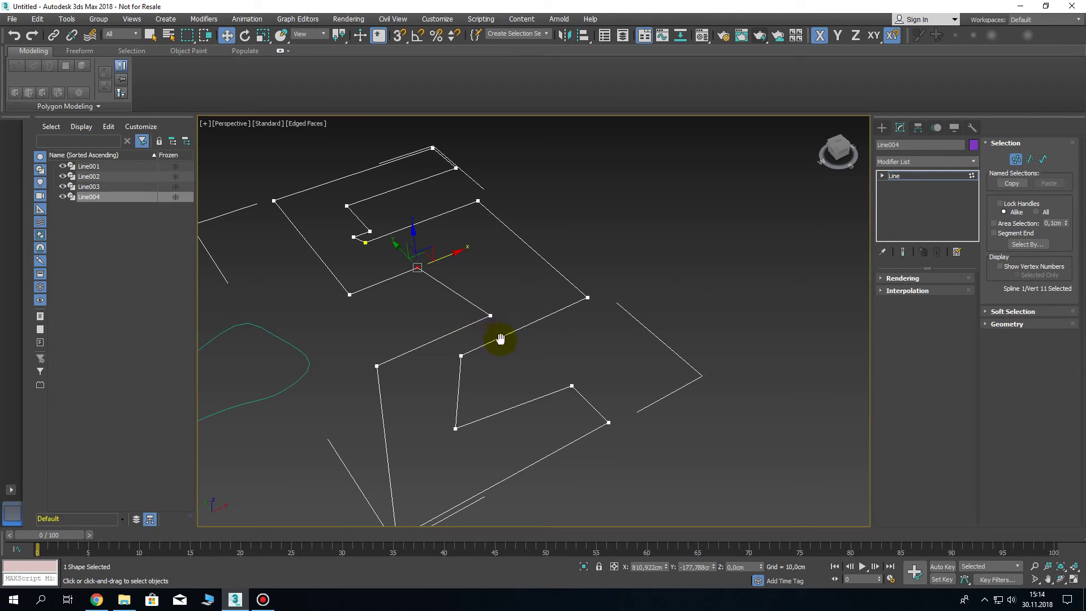
middle_click_drag(500, 338, 522, 354)
middle_click_drag(449, 294, 463, 313)
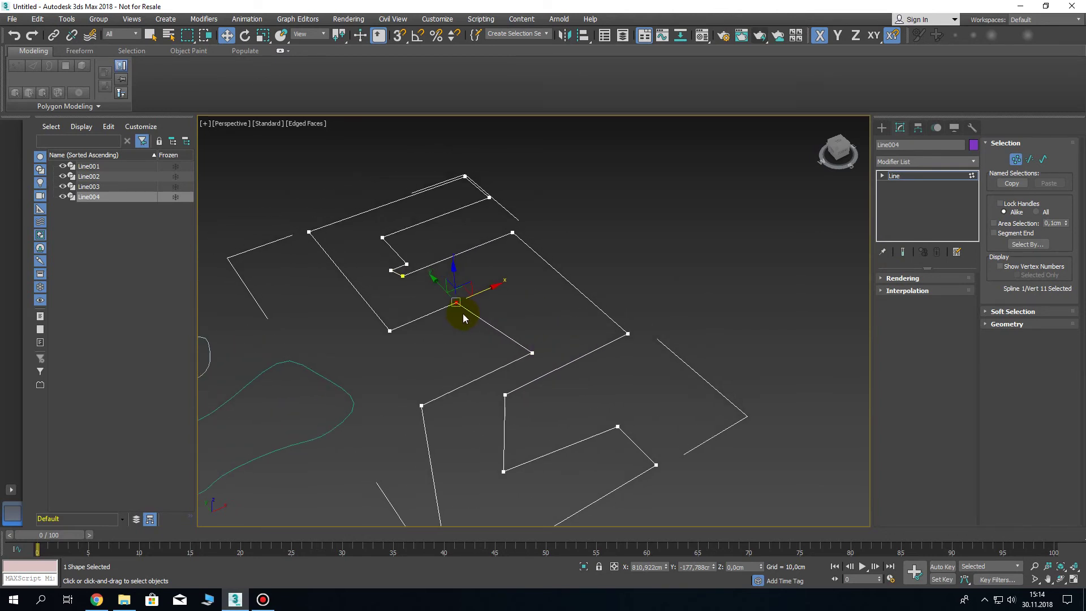
scroll(459, 304, "up", 2)
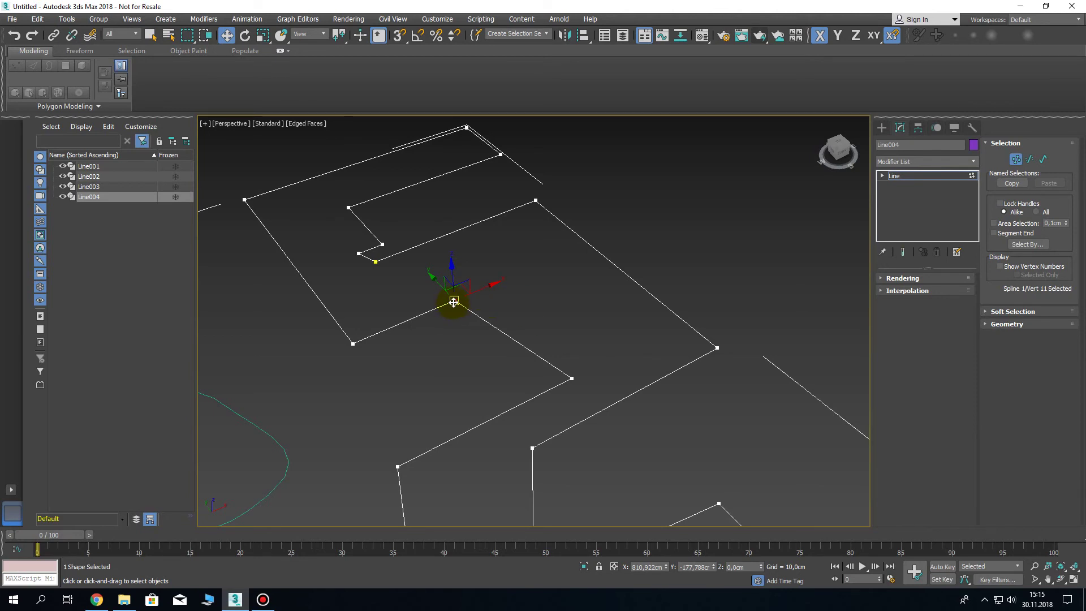
right_click(453, 300)
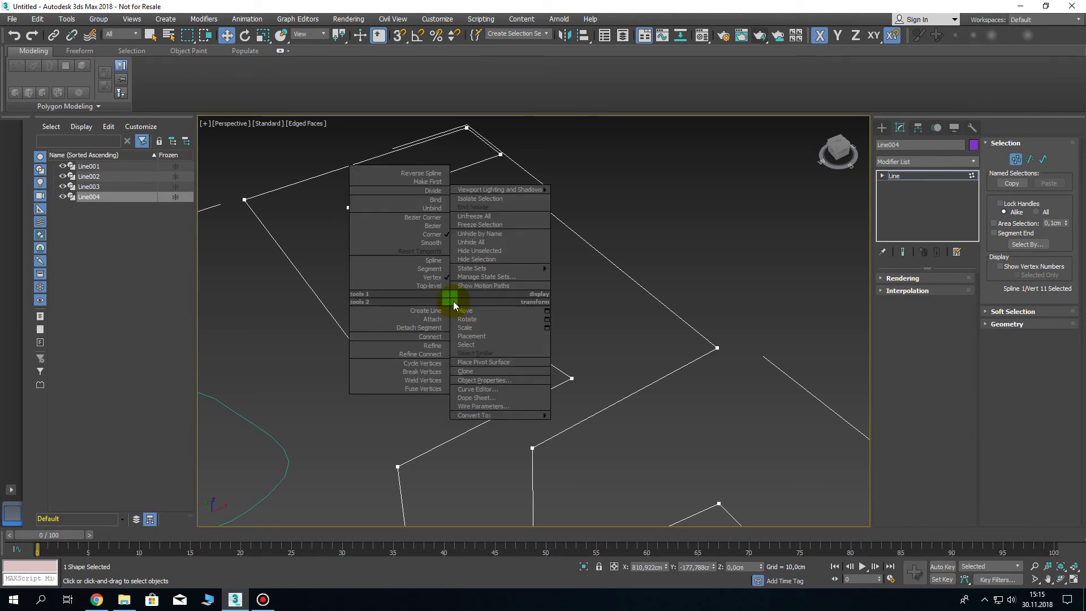
Make the selected corner vertex Smooth and move it down-right
left_click(614, 274)
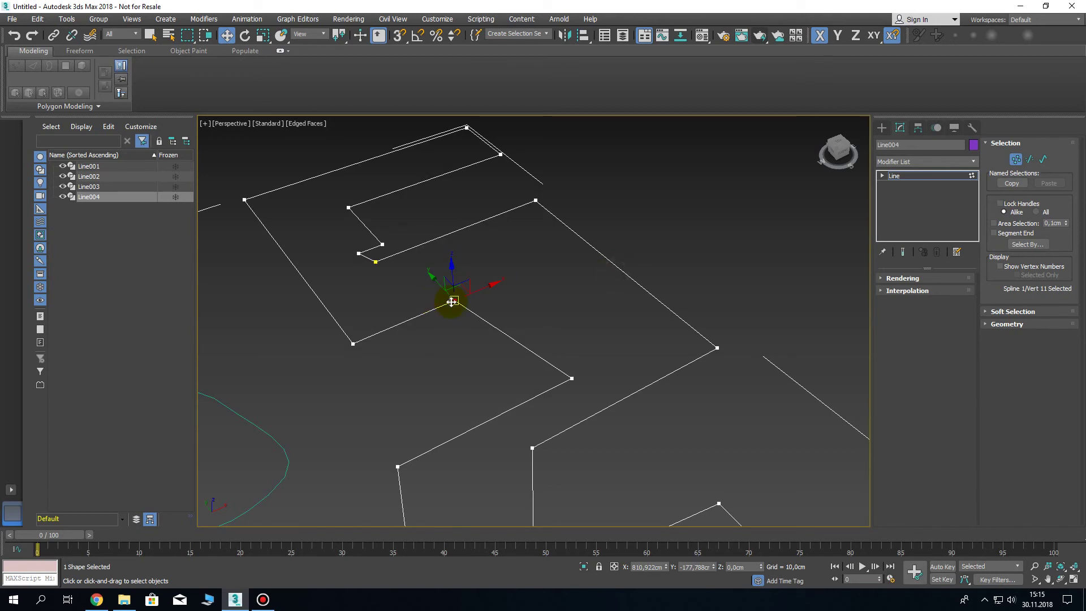
right_click(453, 306)
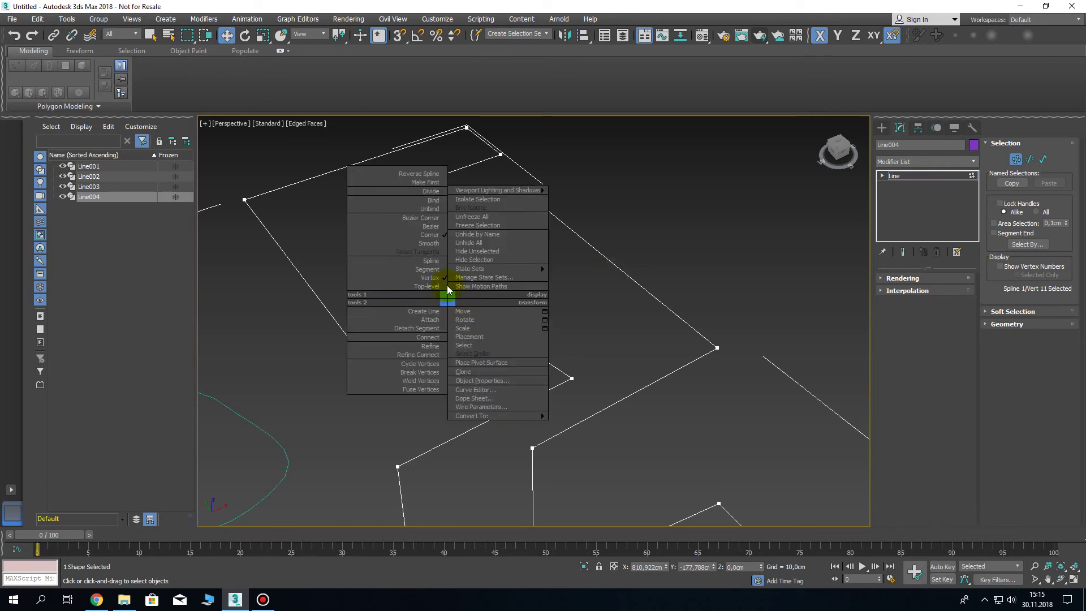
left_click(434, 246)
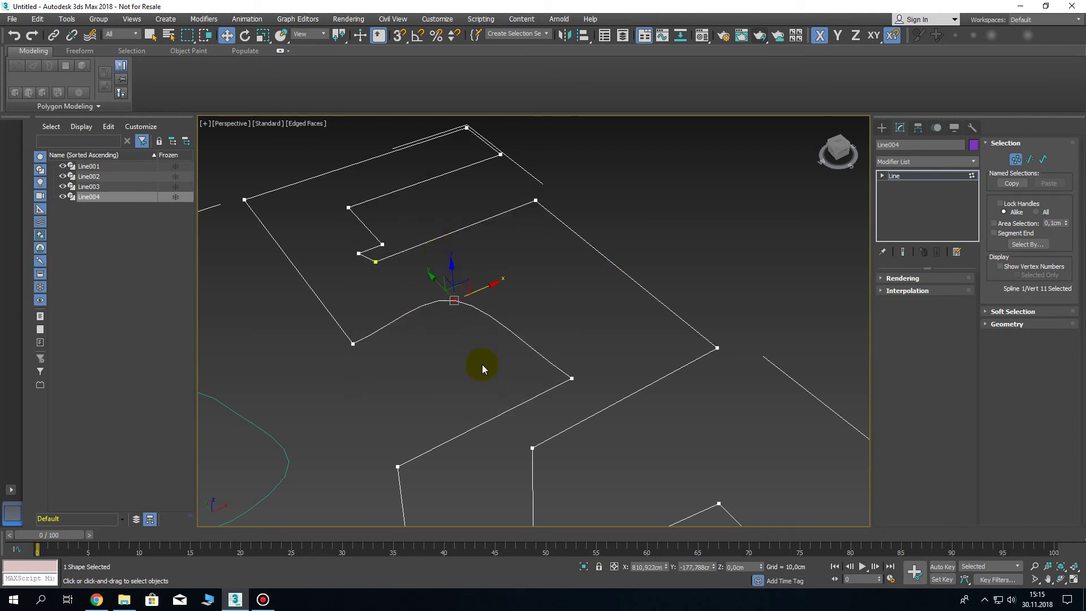
mouse_move(522, 337)
middle_mouse_down()
mouse_move(503, 294)
mouse_move(516, 279)
middle_mouse_up()
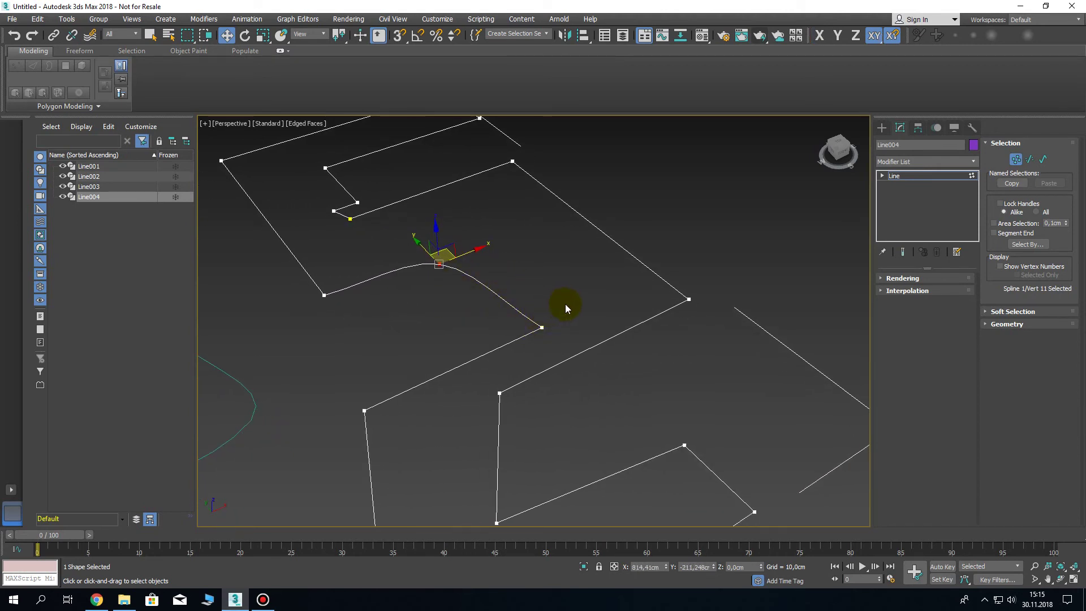
left_click_drag(565, 304, 494, 349)
Convert the middle-bend vertex to Bezier and pull its tangent handle to curve the bend
right_click(539, 325)
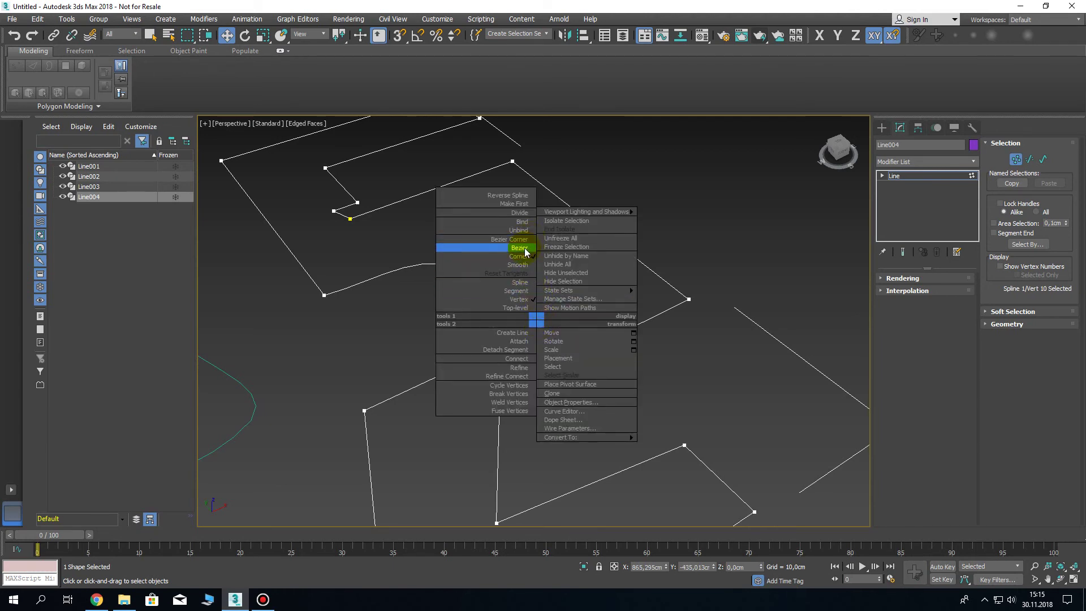
left_click(525, 250)
left_click(548, 343)
left_click(543, 328)
mouse_move(487, 356)
left_mouse_down()
mouse_move(492, 403)
mouse_move(559, 390)
left_mouse_up()
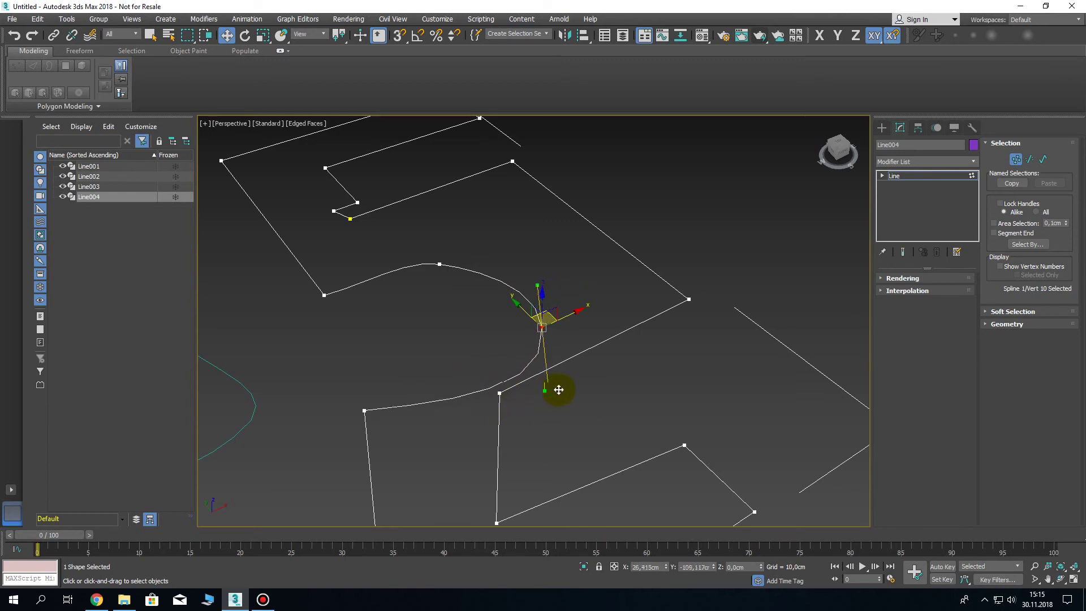
left_click_drag(559, 389, 557, 392)
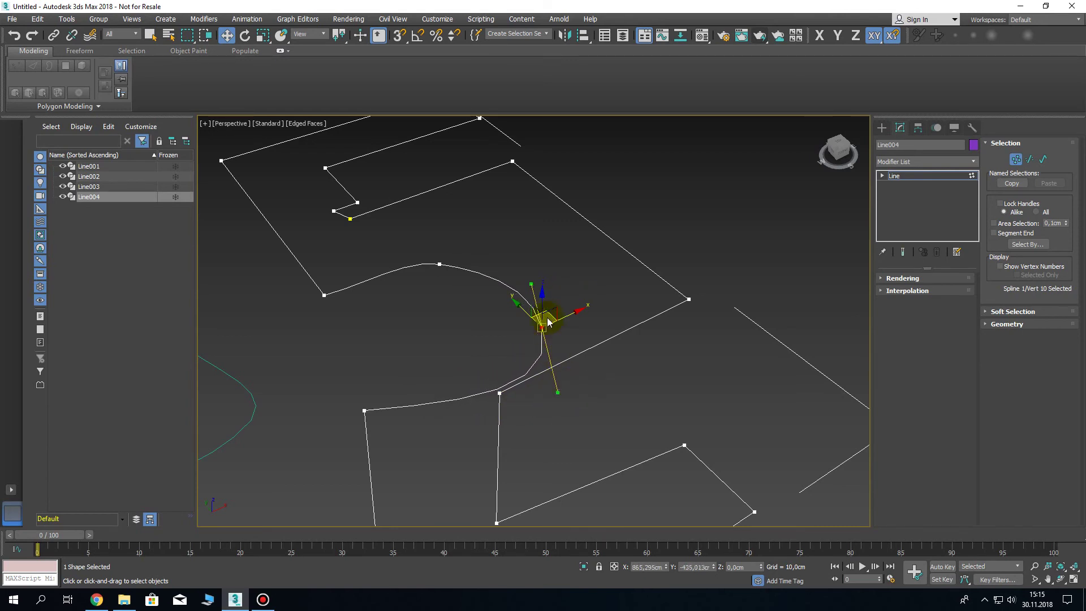
mouse_move(545, 310)
left_mouse_down()
mouse_move(529, 273)
mouse_move(478, 269)
mouse_move(560, 250)
mouse_move(521, 262)
mouse_move(501, 292)
mouse_move(509, 272)
left_mouse_up()
Reposition another bend vertex, then select the lower corner vertex
mouse_move(439, 264)
left_mouse_down()
mouse_move(372, 312)
mouse_move(447, 245)
mouse_move(473, 259)
left_mouse_up()
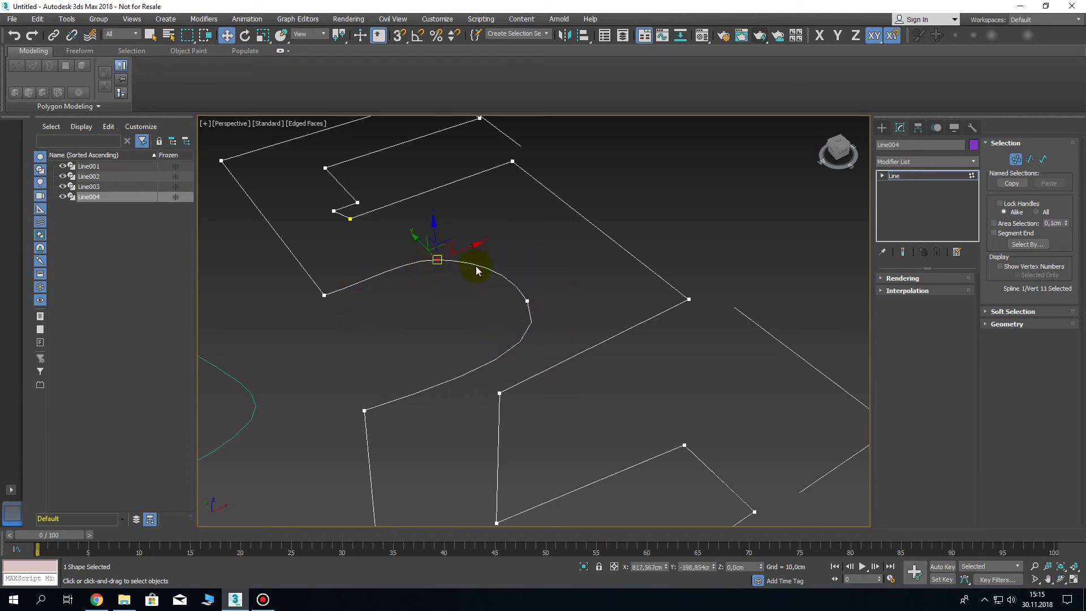
left_click(527, 301)
middle_click_drag(548, 331, 523, 332)
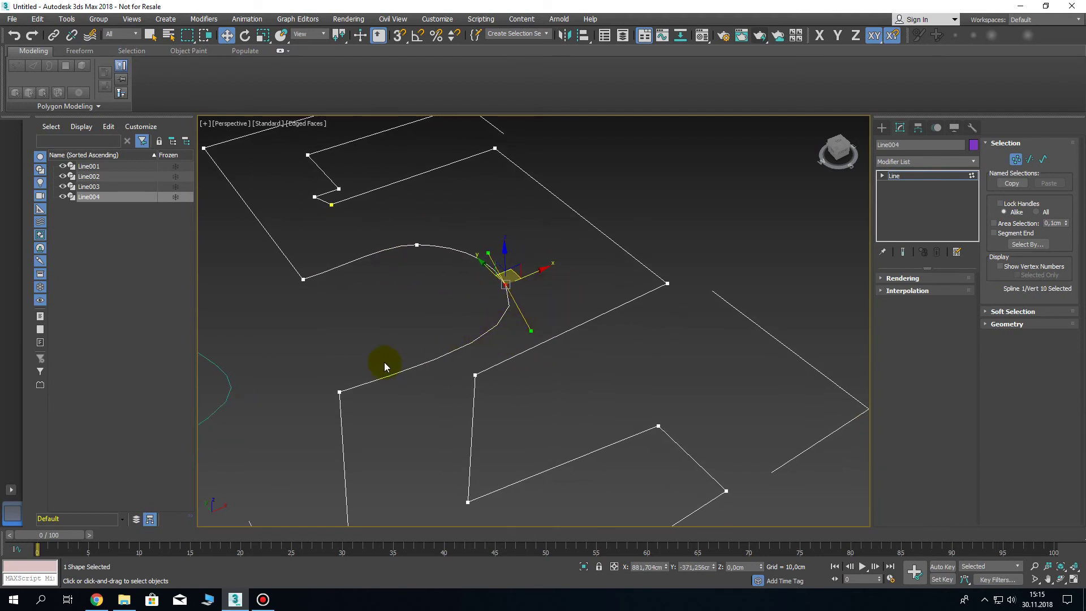
left_click(340, 391)
left_click(475, 375)
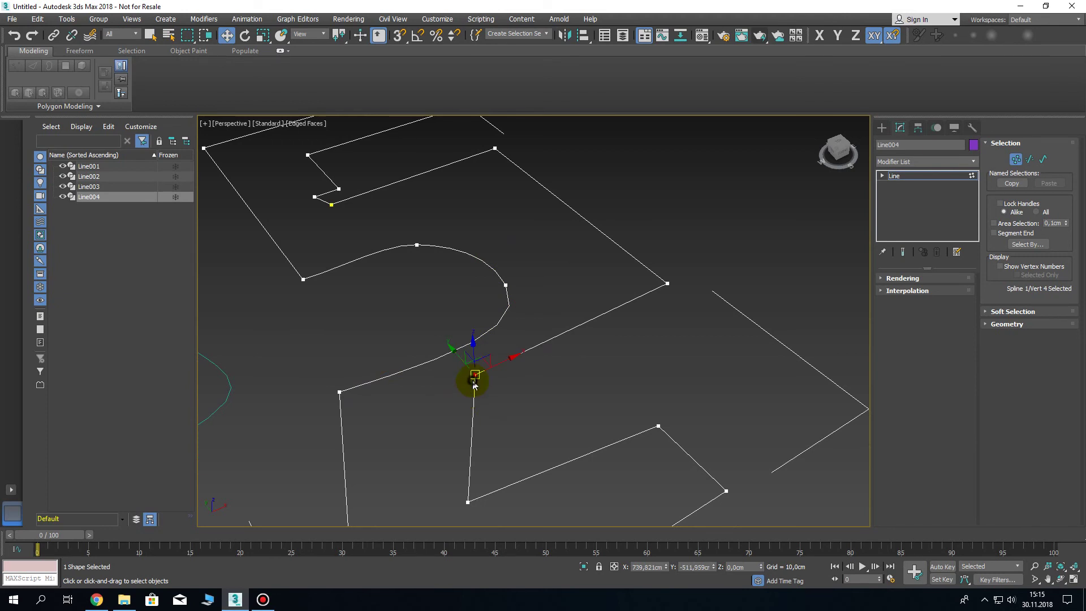
Make the lower corner a Bezier Corner and drag both handles to curve its segments
right_click(471, 377)
left_click(450, 296)
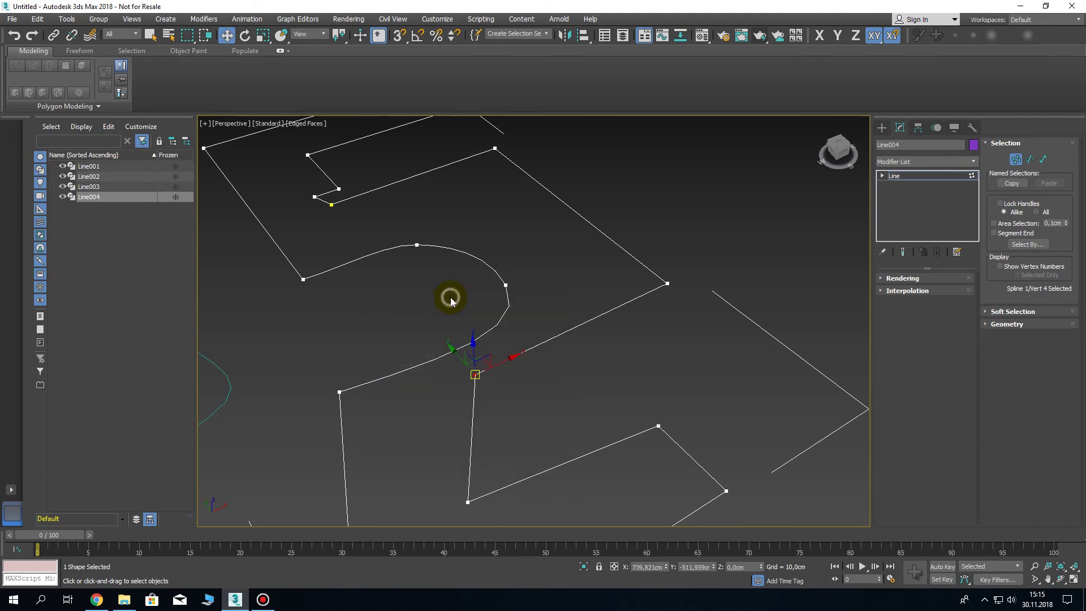
scroll(497, 367, "up", 2)
scroll(494, 368, "up", 3)
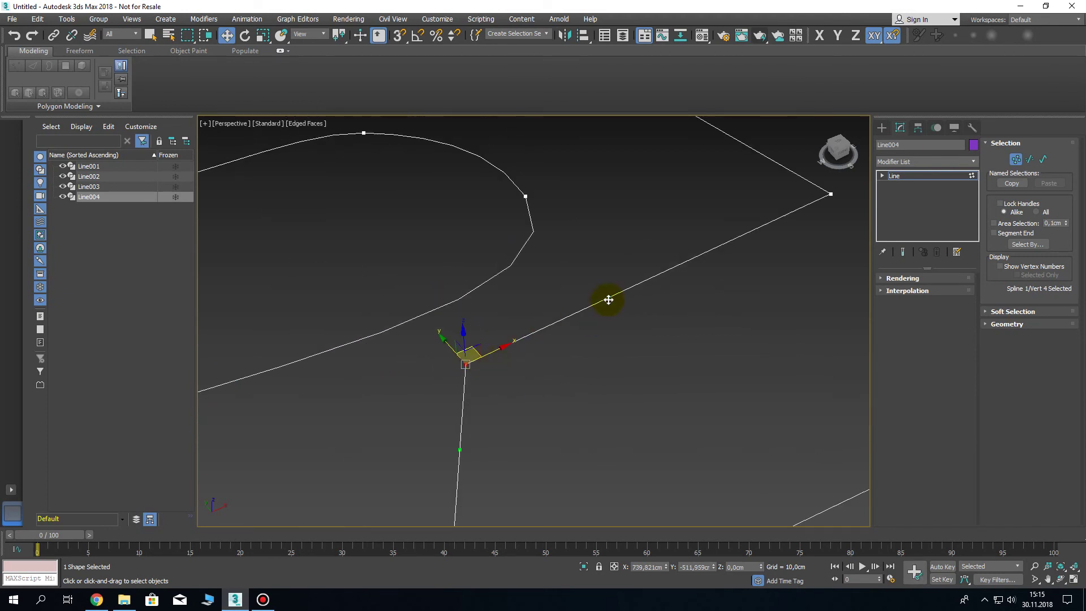
left_click_drag(608, 300, 692, 403)
mouse_move(462, 447)
left_mouse_down()
mouse_move(601, 451)
mouse_move(487, 475)
mouse_move(611, 458)
mouse_move(613, 445)
left_mouse_up()
scroll(581, 400, "down", 3)
left_click_drag(539, 452, 482, 493)
left_click_drag(550, 342, 480, 460)
left_click_drag(567, 404, 607, 358)
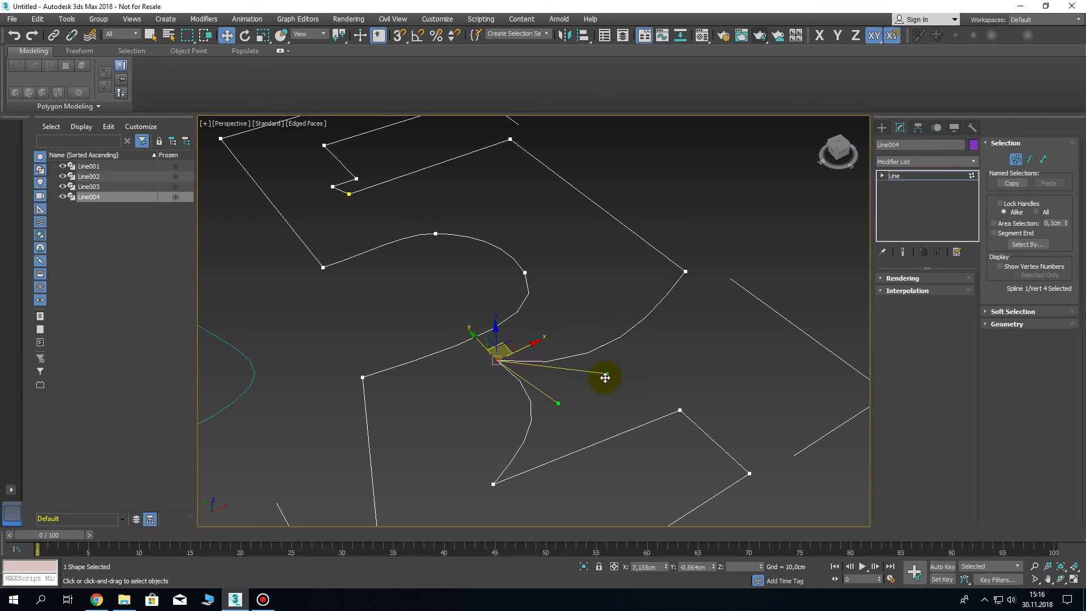
Convert vertex 10 to Bezier and swing its tangent handle to reshape the curve
left_click(526, 272)
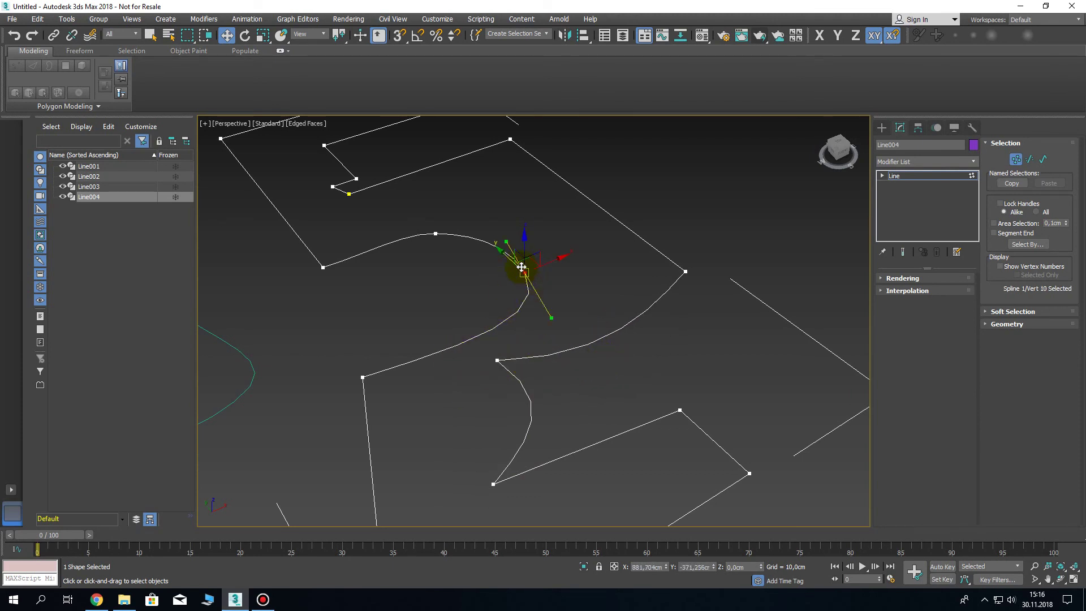
right_click(522, 267)
left_click(507, 189)
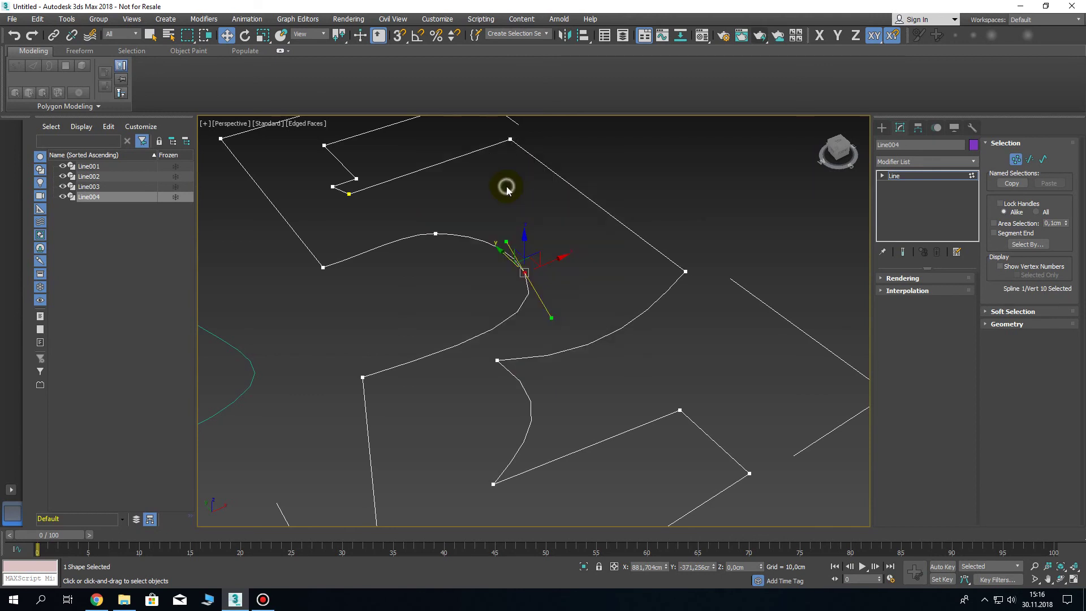
mouse_move(550, 318)
left_mouse_down()
mouse_move(424, 317)
mouse_move(371, 303)
mouse_move(492, 337)
mouse_move(642, 315)
mouse_move(546, 322)
left_mouse_up()
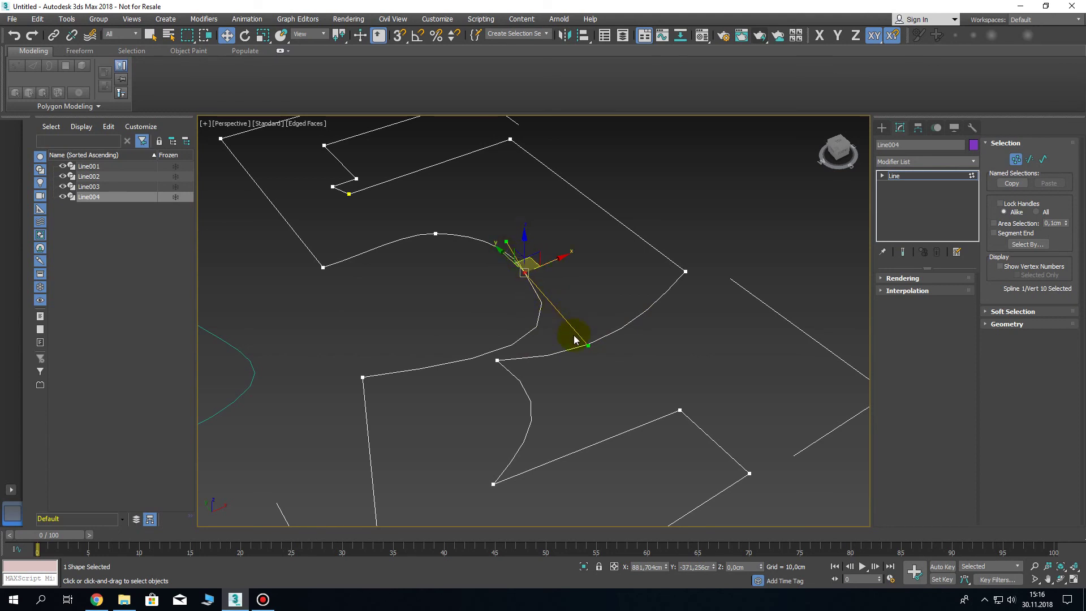
left_click(496, 360)
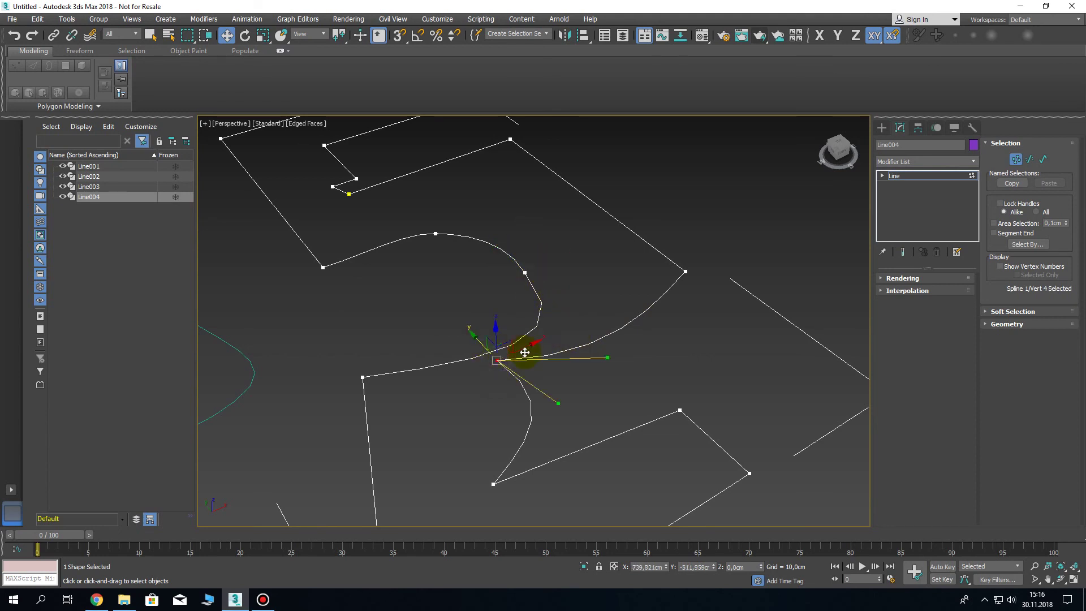
left_click(523, 274)
right_click(509, 274)
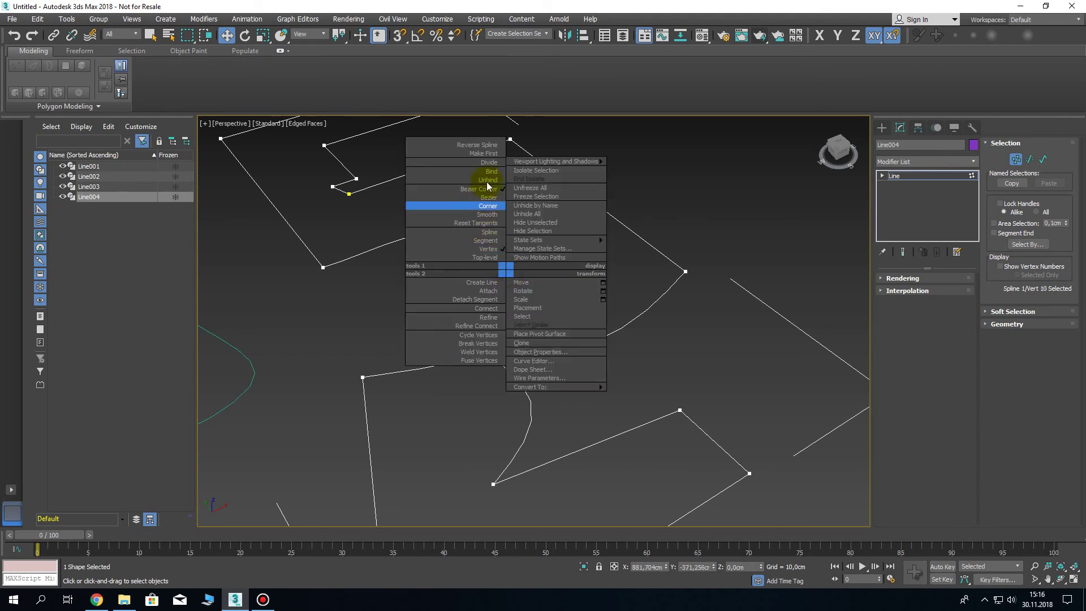
left_click(489, 198)
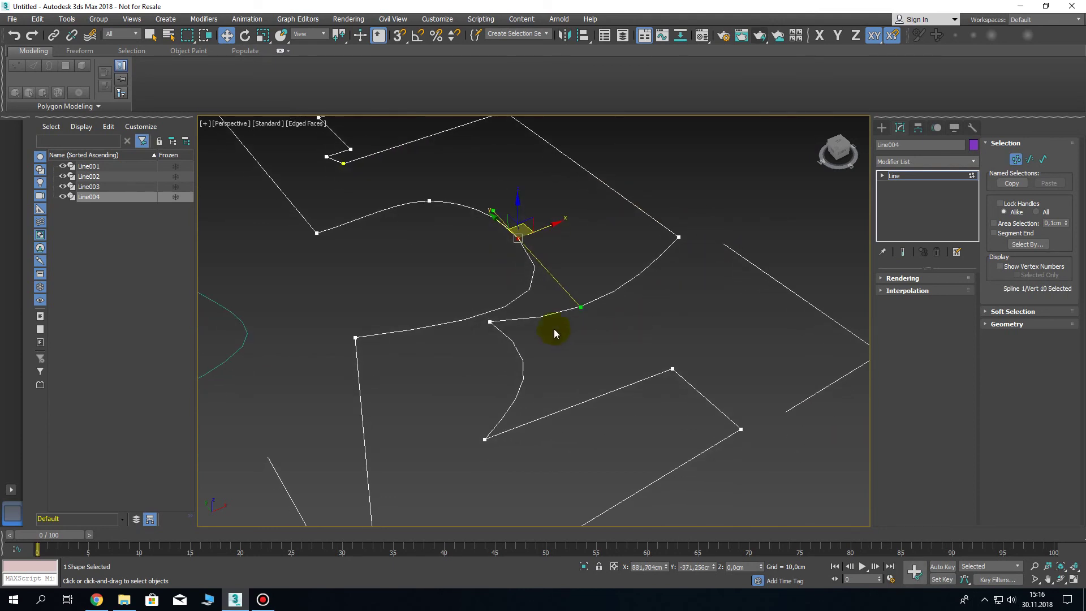
middle_click_drag(458, 279, 458, 307)
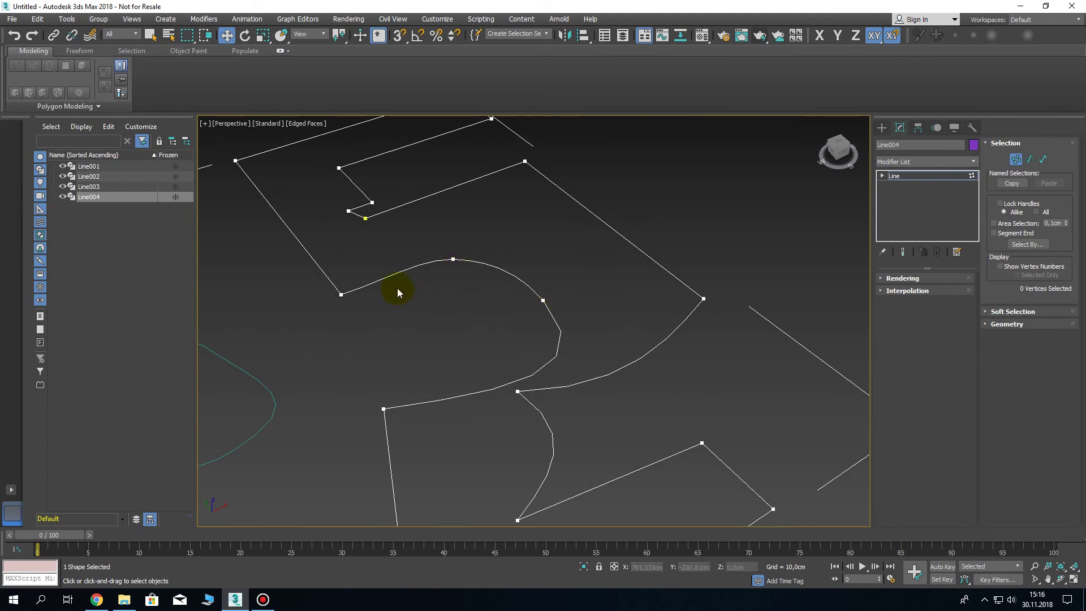
Set lower-left vertex 9 to Corner, reselect vertex 10, and switch to Segment level
left_click(380, 410)
right_click(379, 411)
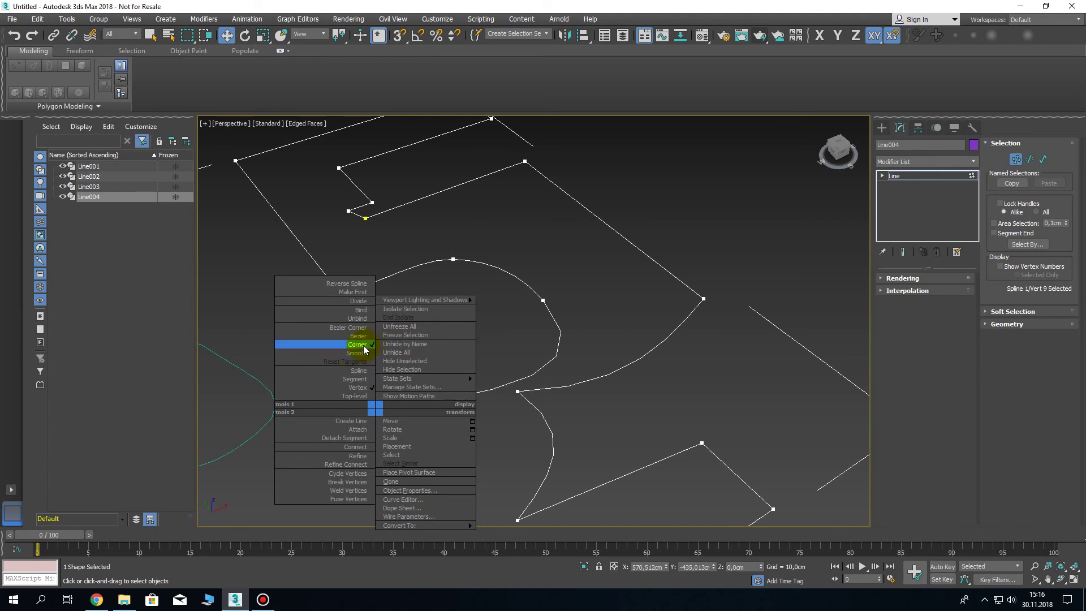
left_click(518, 324)
middle_click_drag(515, 345, 510, 347)
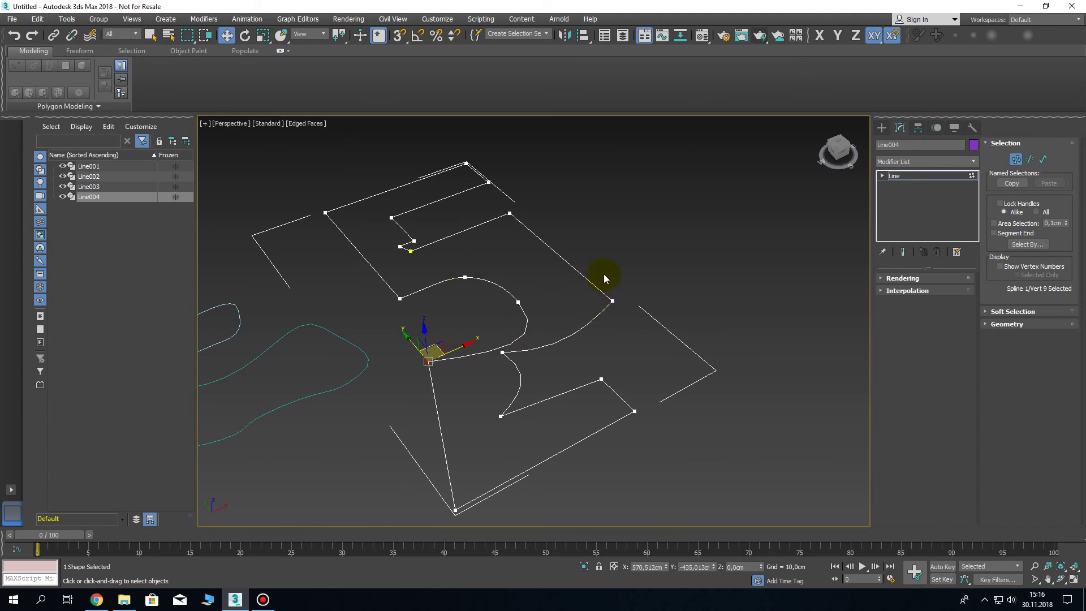
left_click(518, 301)
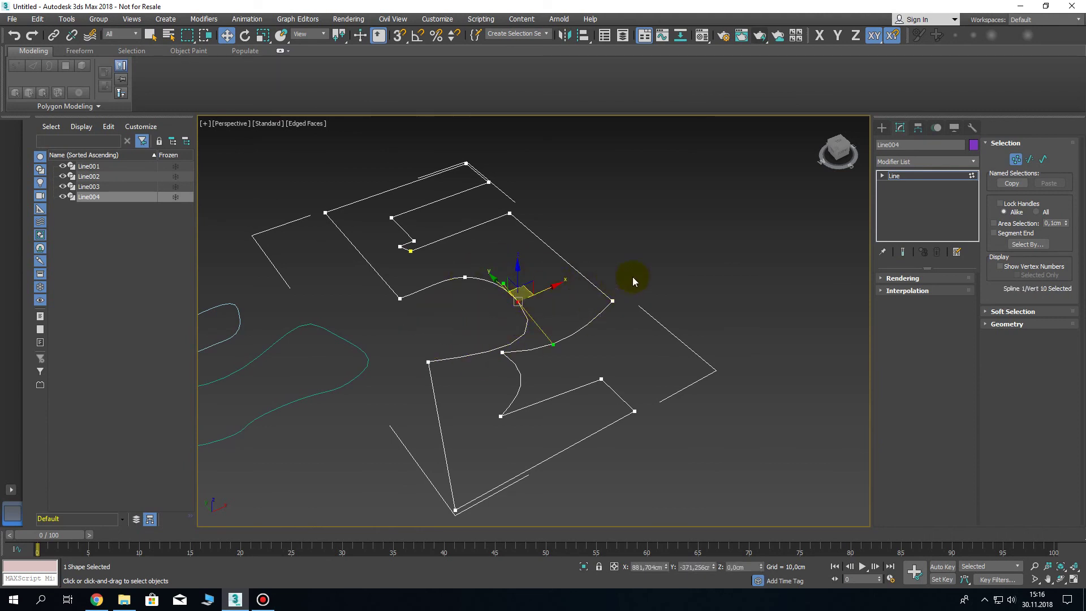
left_click(1030, 157)
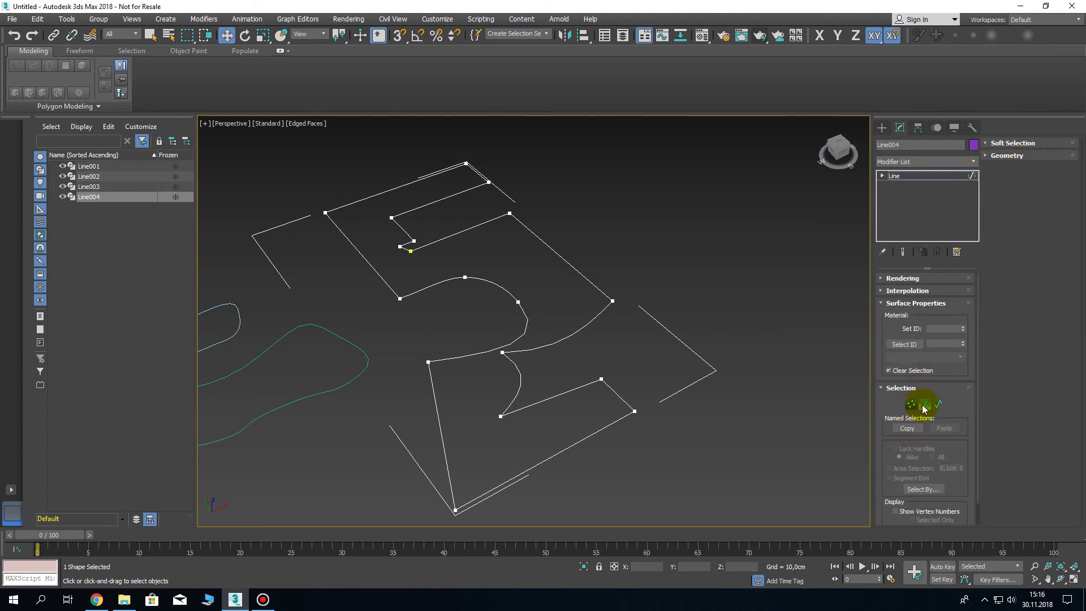
Select a straight segment of Line004 and drag it to the right along X
left_click(601, 322)
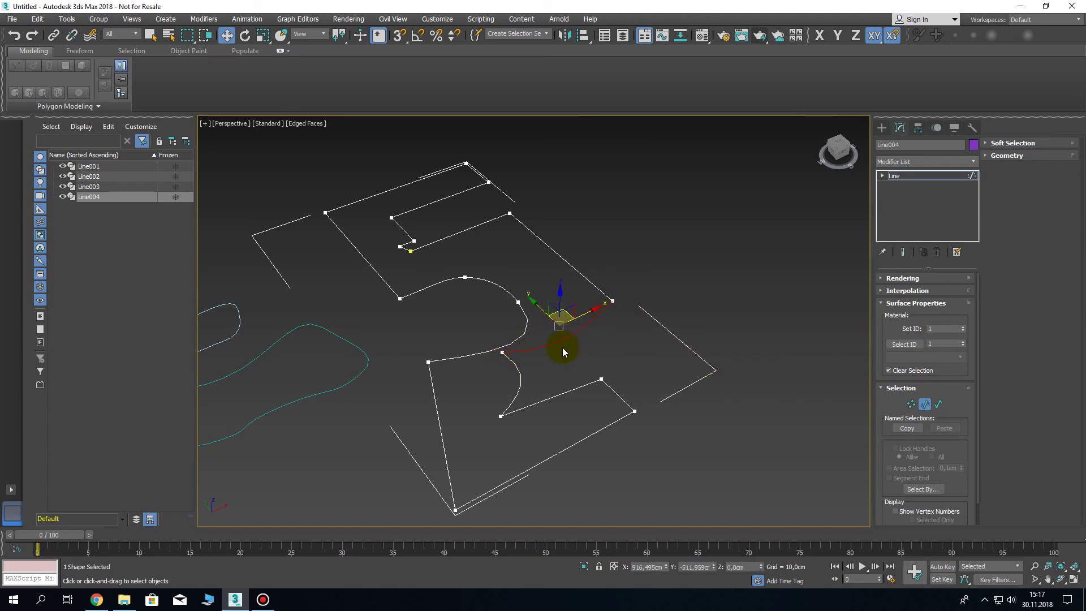
left_click(592, 284)
mouse_move(591, 240)
left_mouse_down()
mouse_move(562, 272)
mouse_move(630, 230)
left_mouse_up()
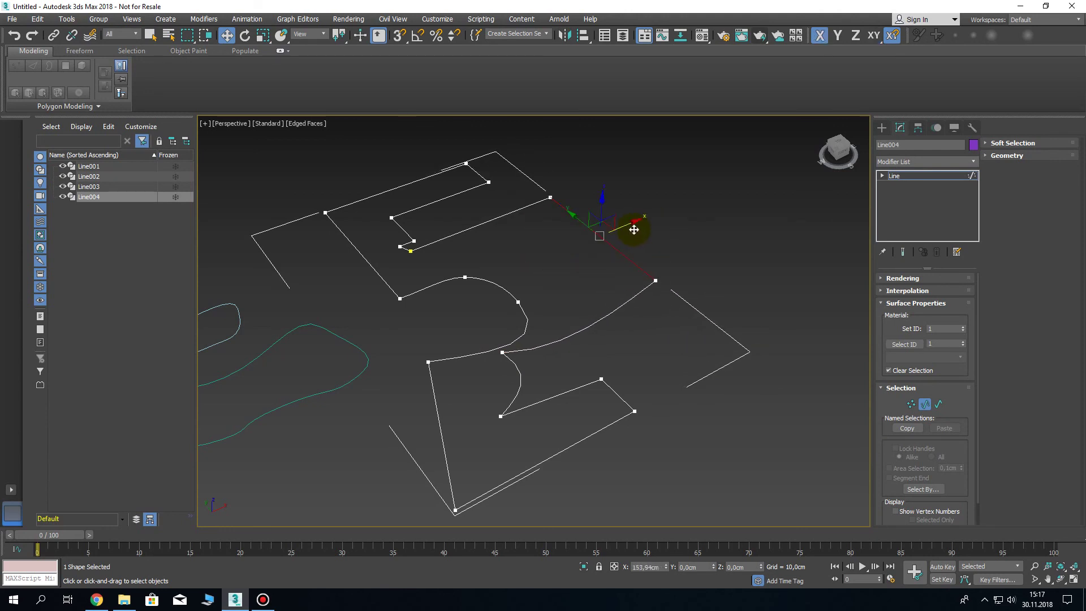
Select the whole Line004 spline, then the curved right-hand segment at Segment level
left_click(941, 403)
left_click(599, 319)
left_click(523, 315)
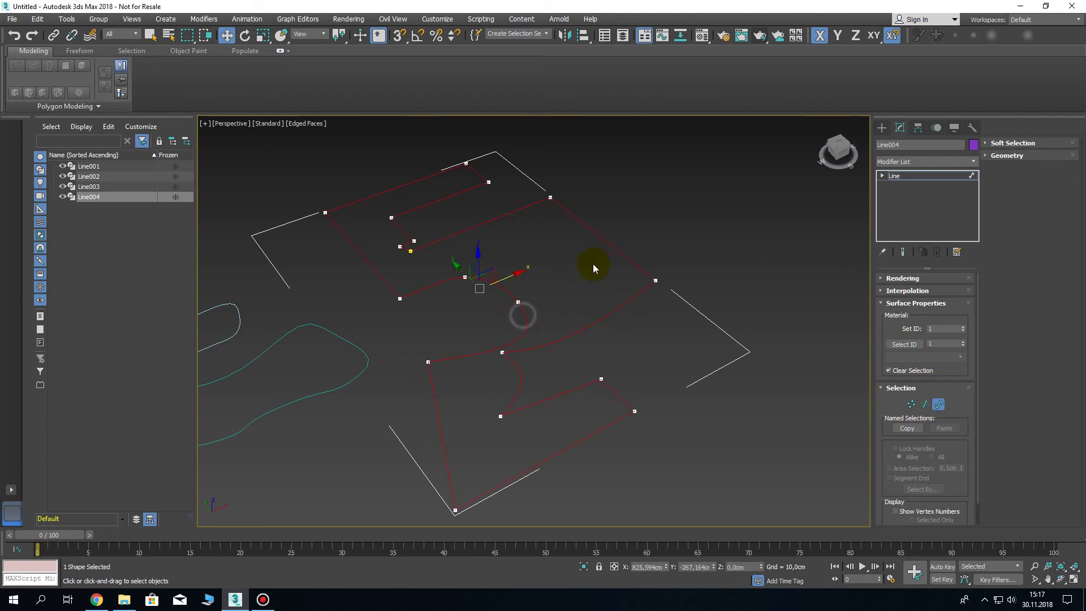
left_click(925, 403)
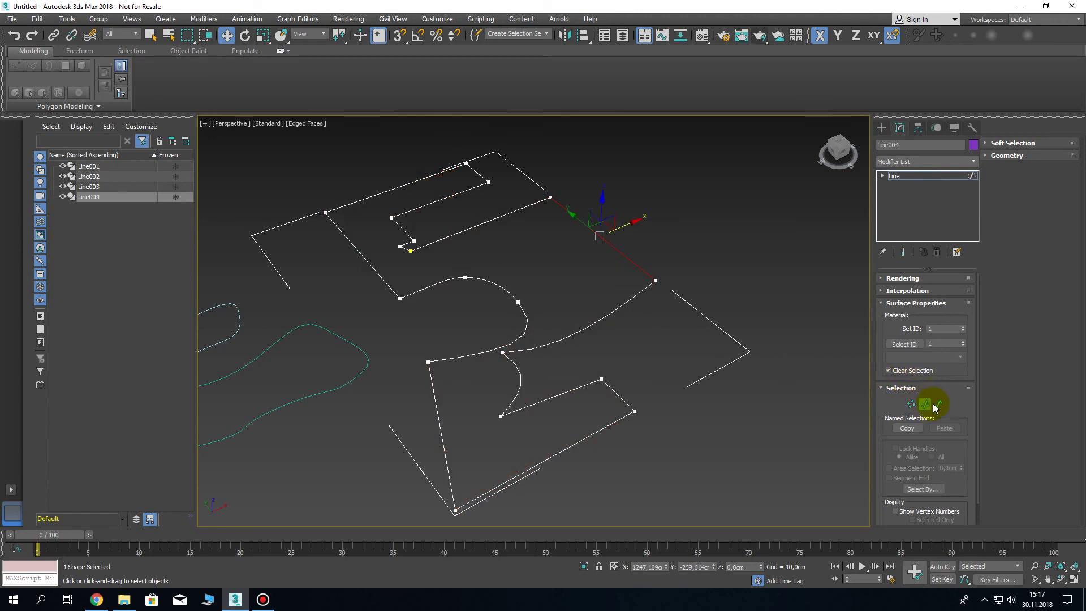
left_click(581, 329)
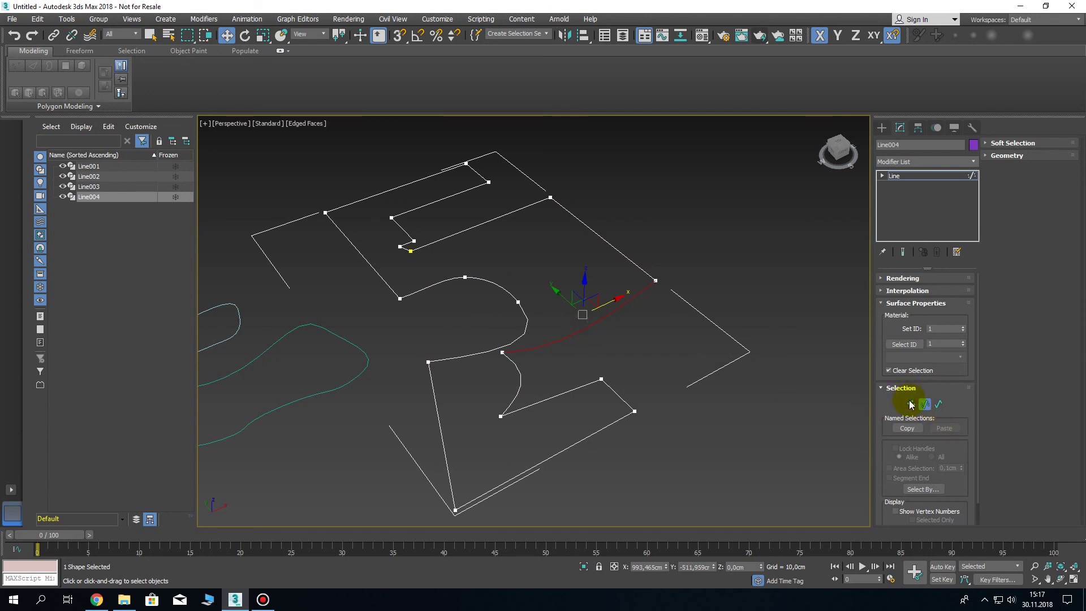
Return to Vertex level, select vertex 4 on the curve, and pan the view
left_click(911, 404)
left_click(523, 343)
middle_click_drag(538, 417, 545, 399)
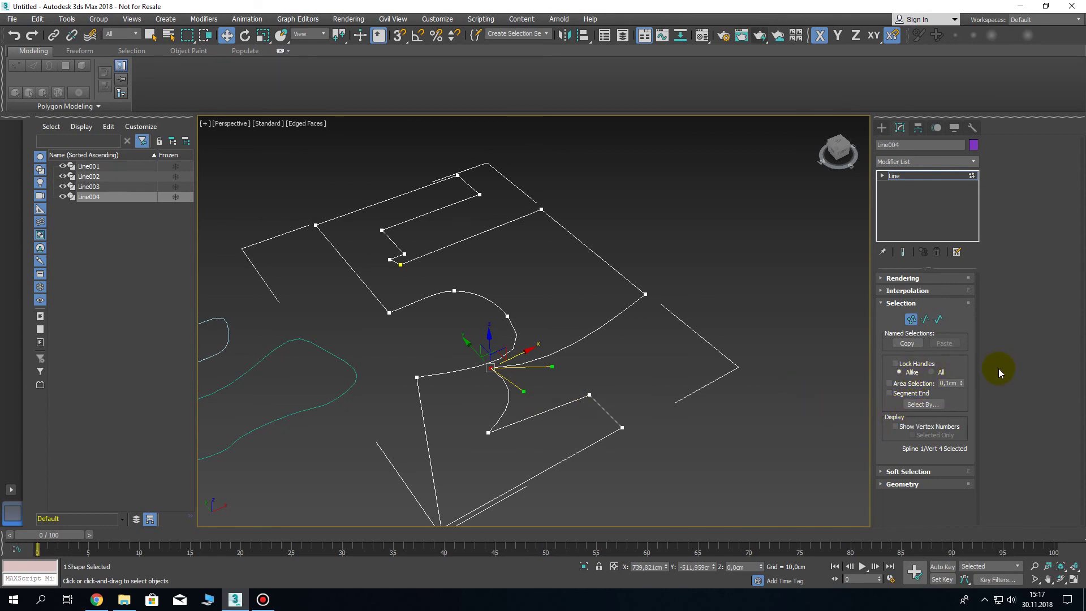
middle_click_drag(465, 395, 479, 393)
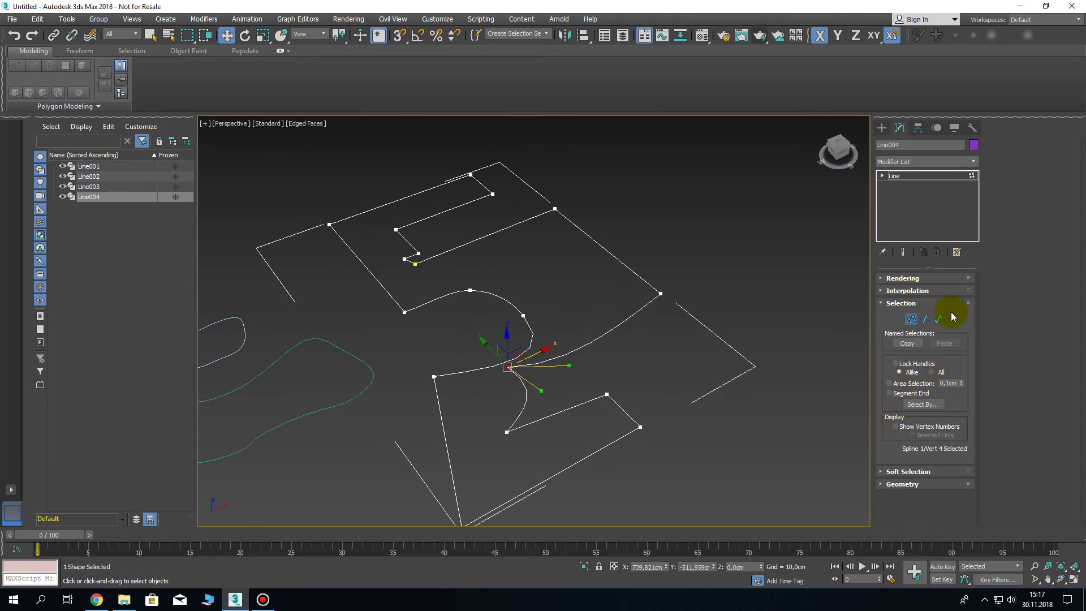
middle_click_drag(732, 351, 768, 329)
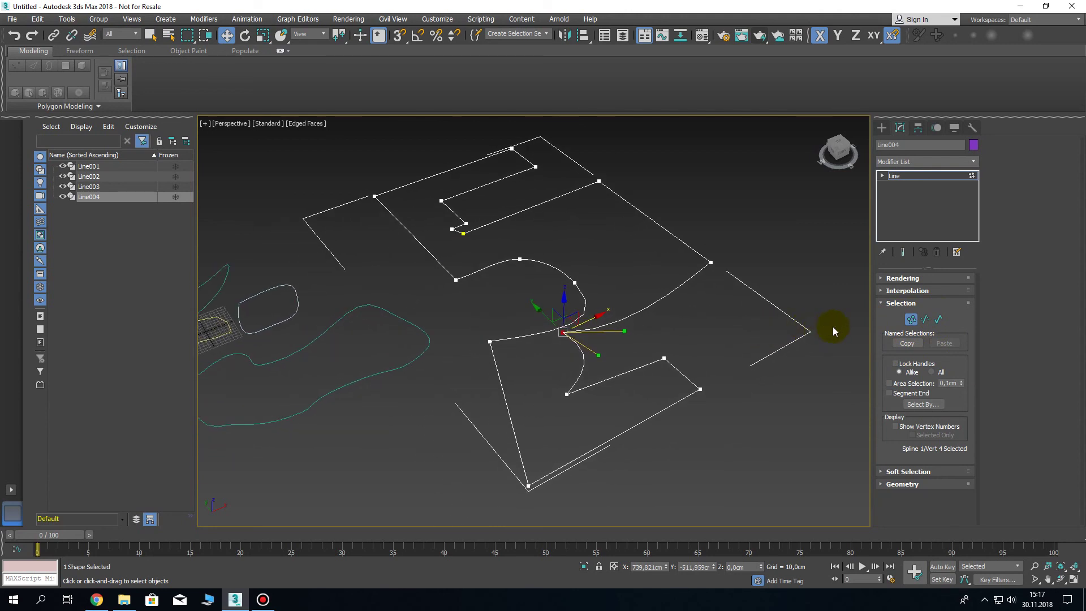
mouse_move(659, 296)
middle_mouse_down()
mouse_move(644, 294)
mouse_move(639, 307)
middle_mouse_up()
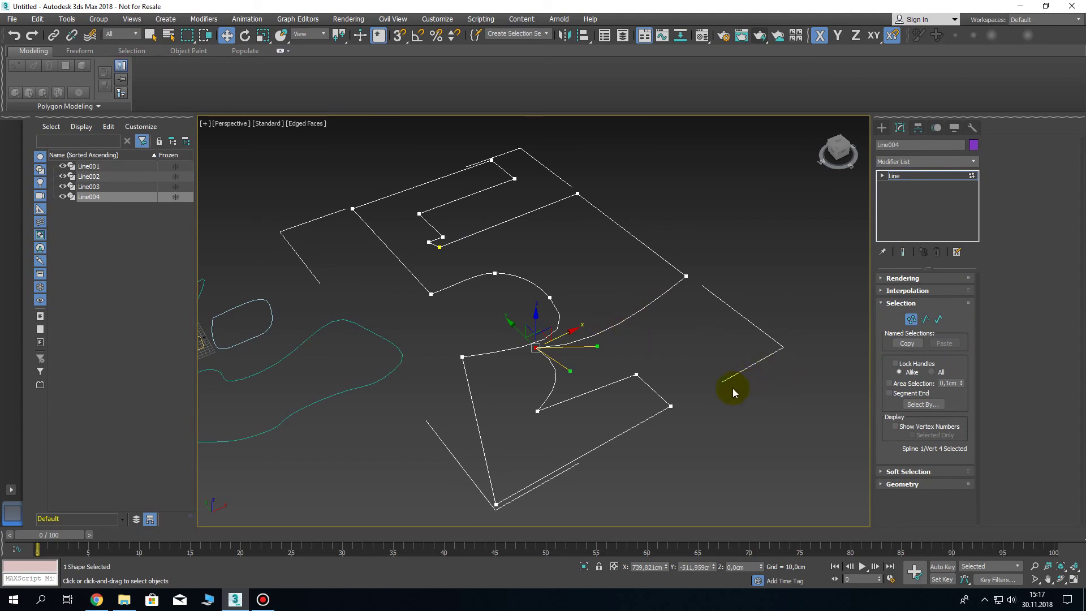